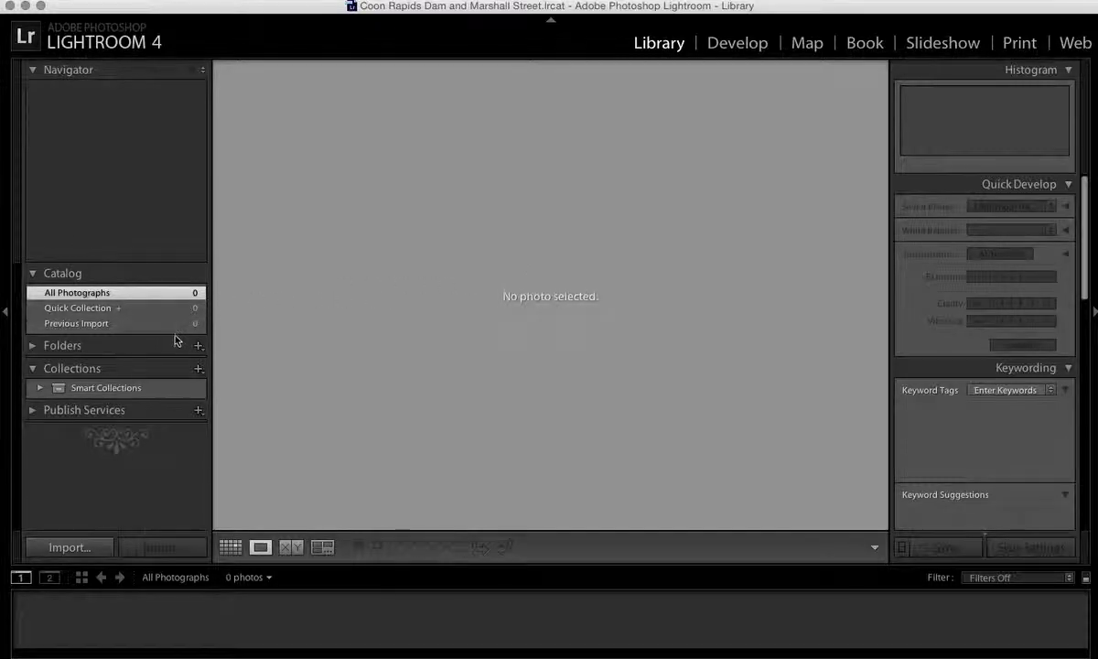
# - Import all photos from the Dam and Marshall Street folder using the Copy option
pyautogui.click(70, 547)
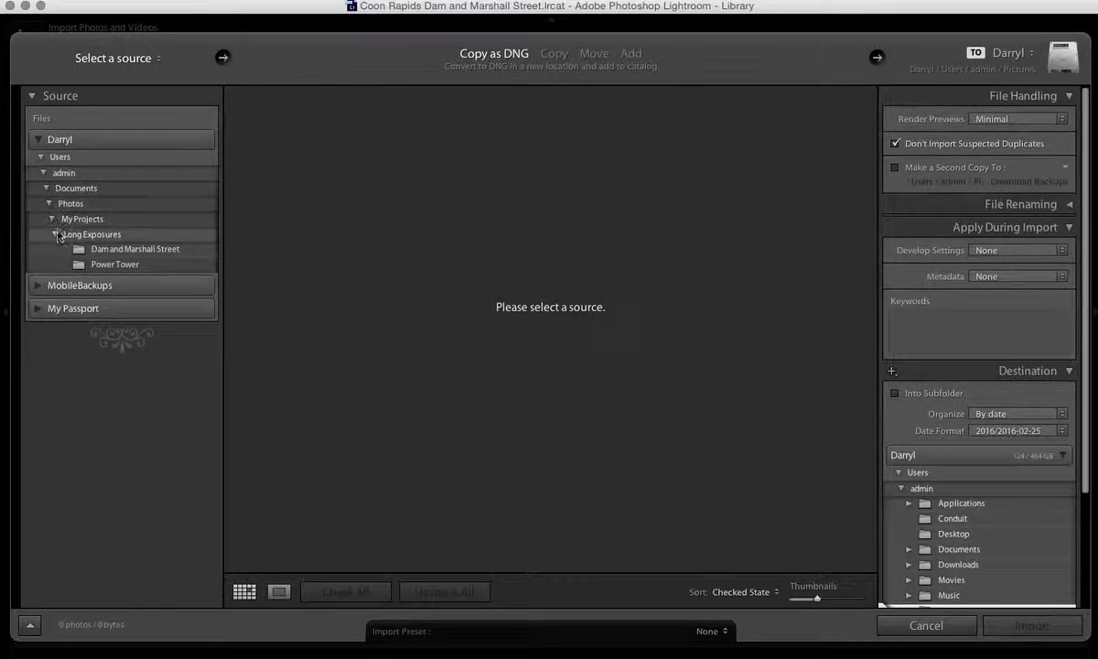
pyautogui.click(98, 249)
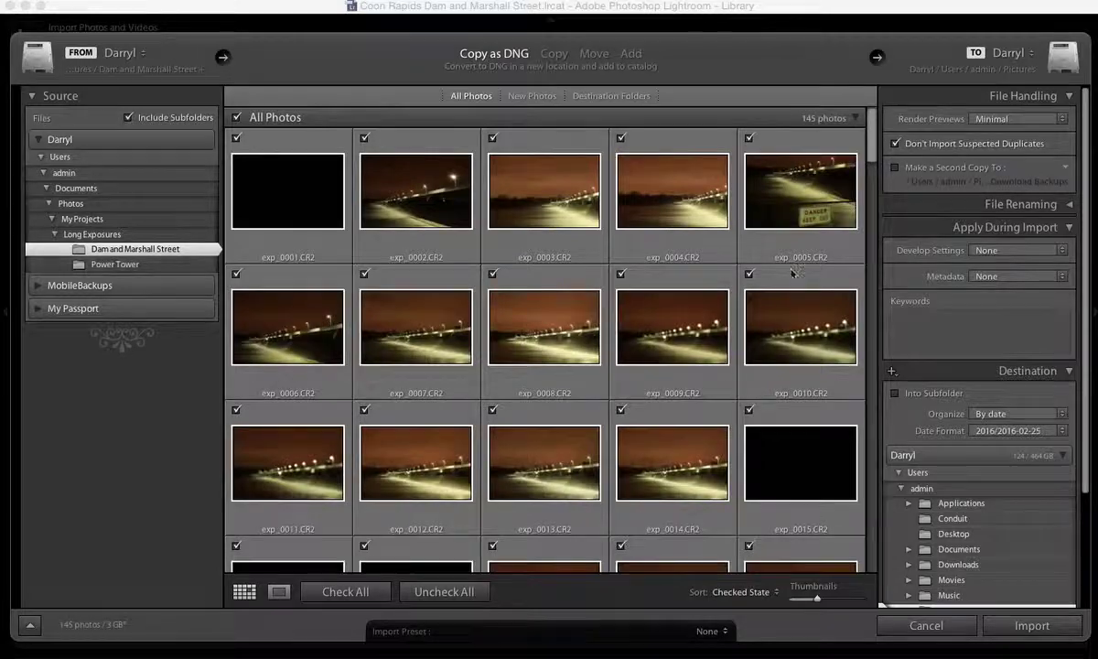
pyautogui.moveTo(873, 155); pyautogui.dragTo(900, 128)
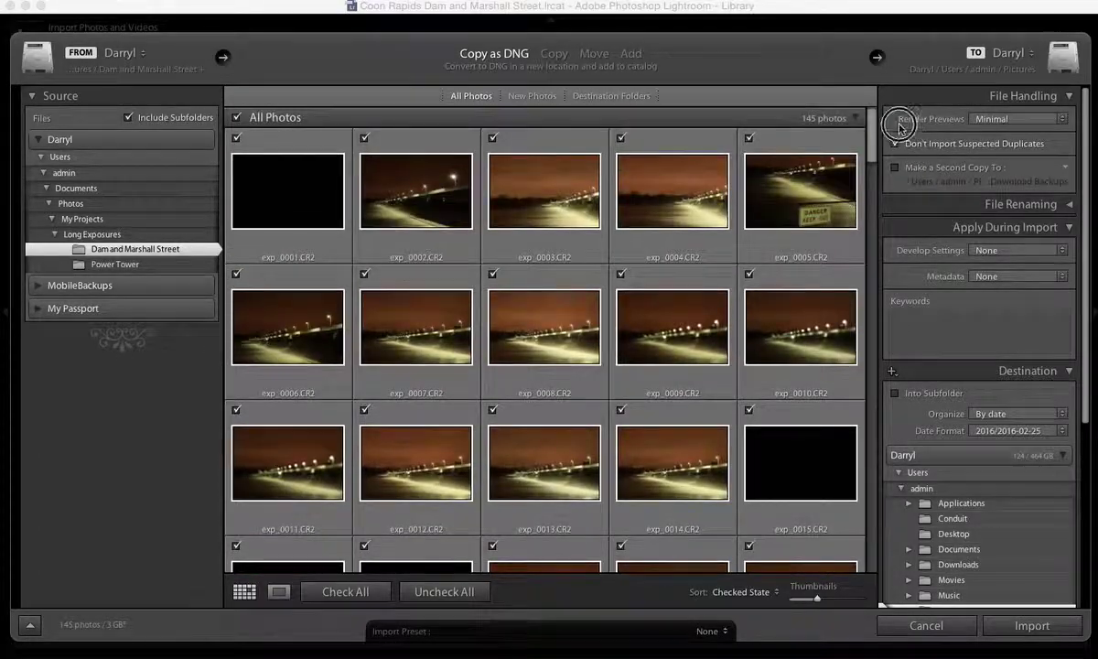
pyautogui.click(631, 57)
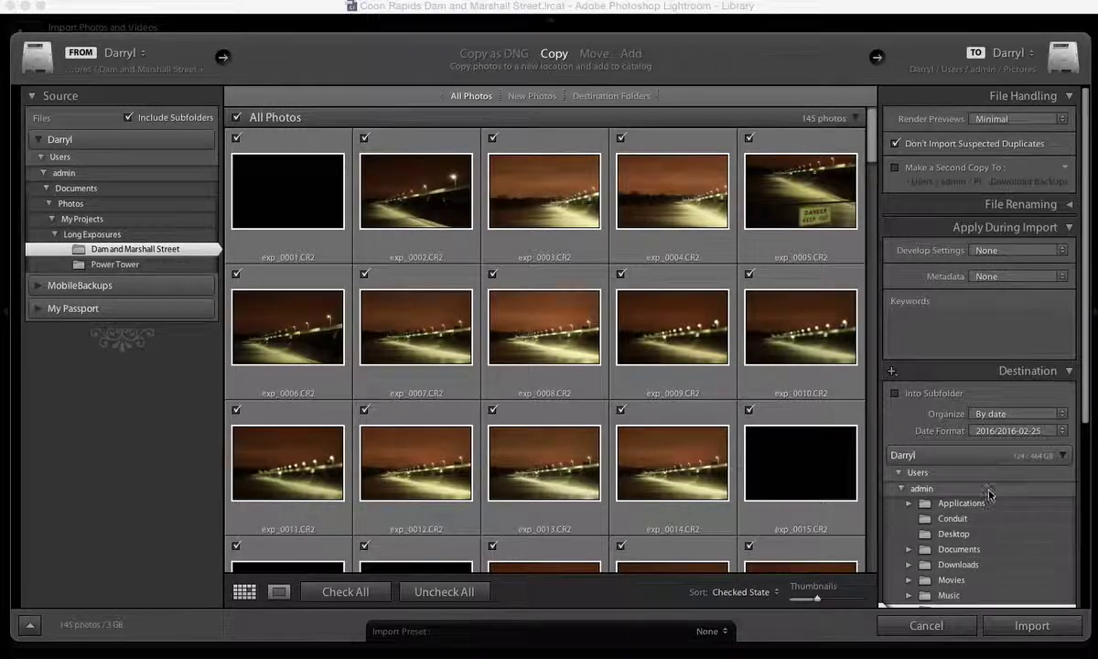
pyautogui.click(1025, 627)
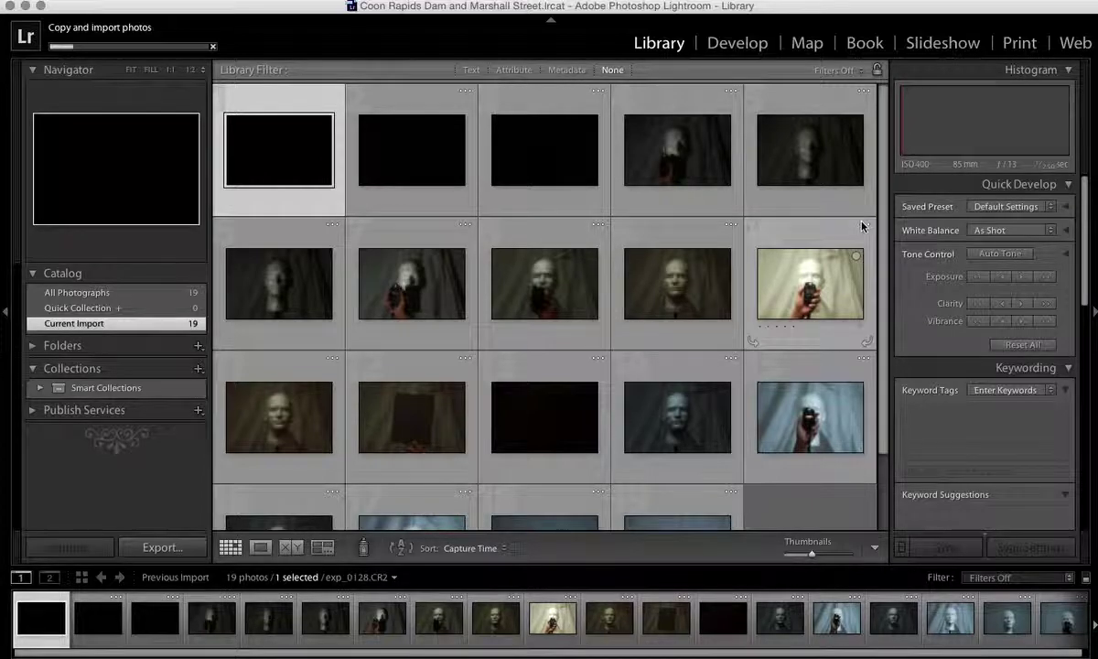
# - Look over the imported thumbnails and reject the first three black frames, exp_0128 through exp_0130
pyautogui.moveTo(882, 246); pyautogui.dragTo(886, 327)
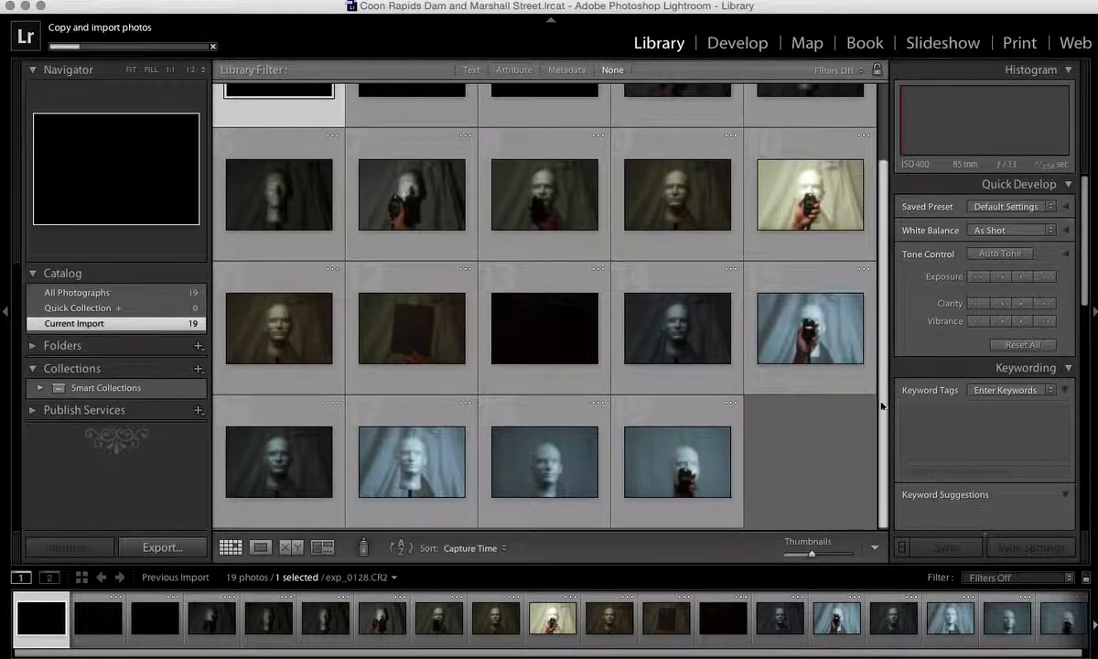
pyautogui.moveTo(883, 412); pyautogui.dragTo(908, 309)
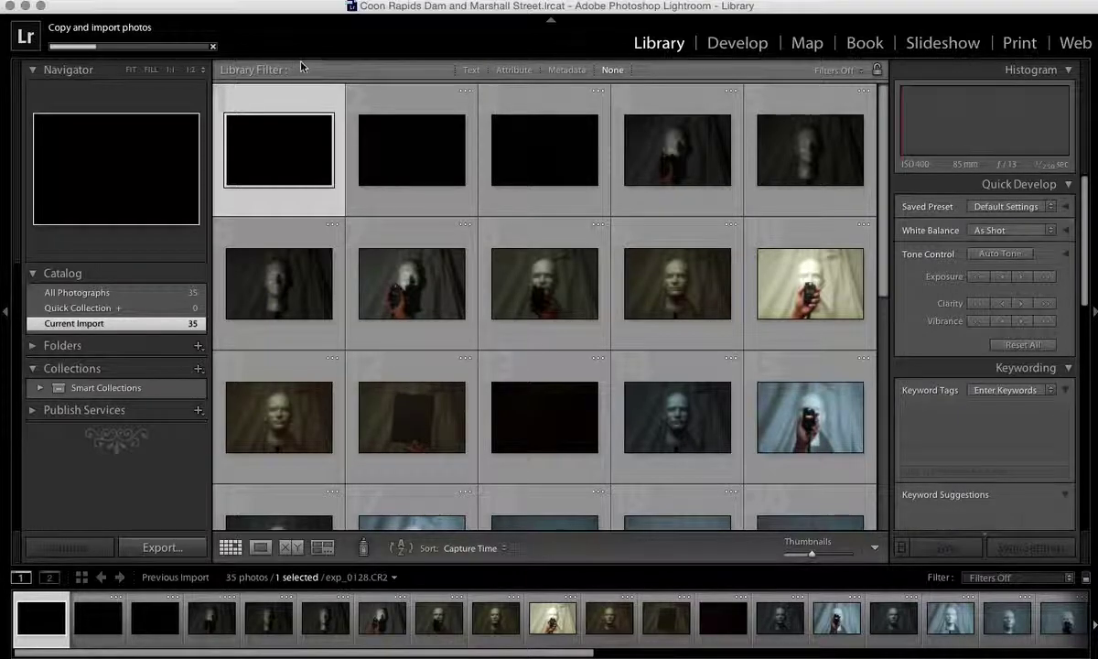
pyautogui.moveTo(877, 178); pyautogui.dragTo(901, 142)
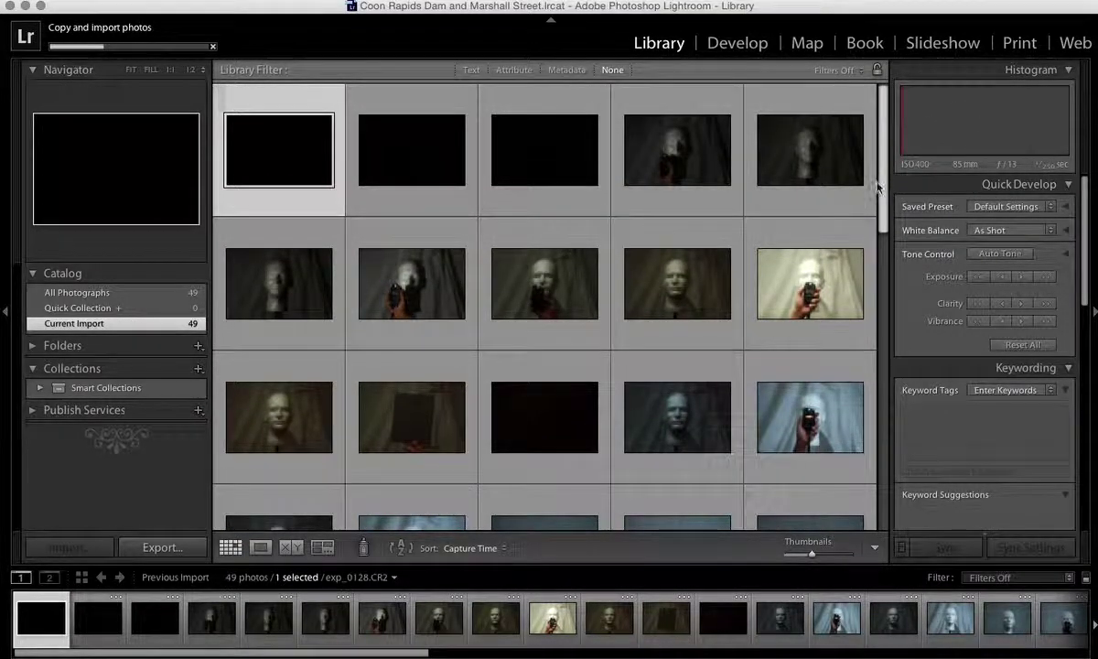
pyautogui.moveTo(884, 170); pyautogui.dragTo(882, 238)
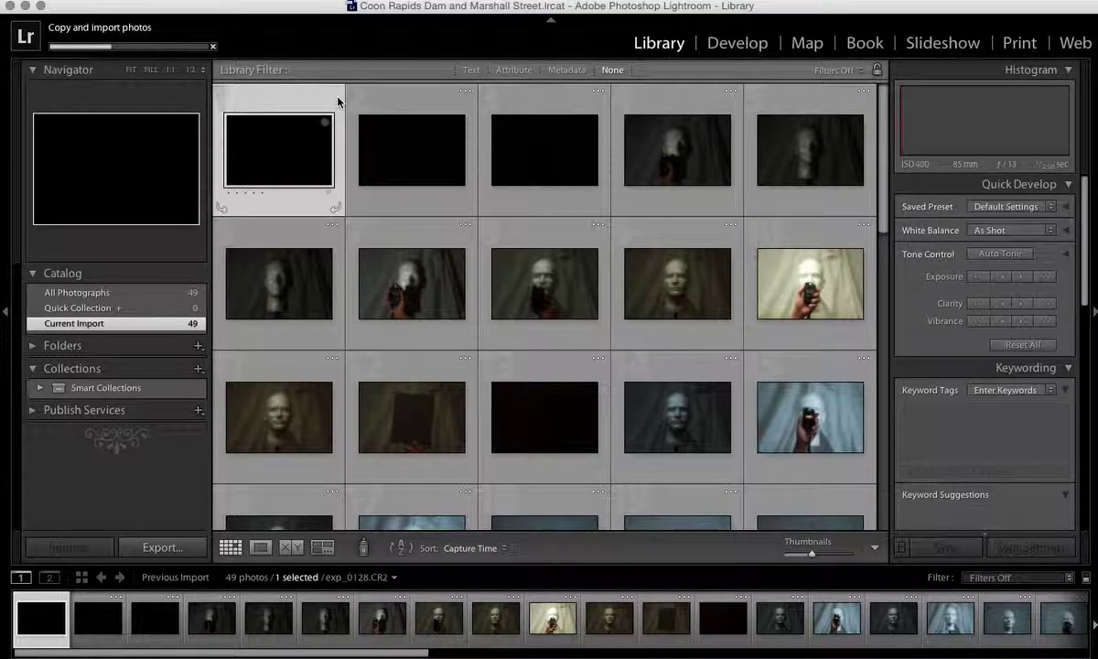
pyautogui.press('x')
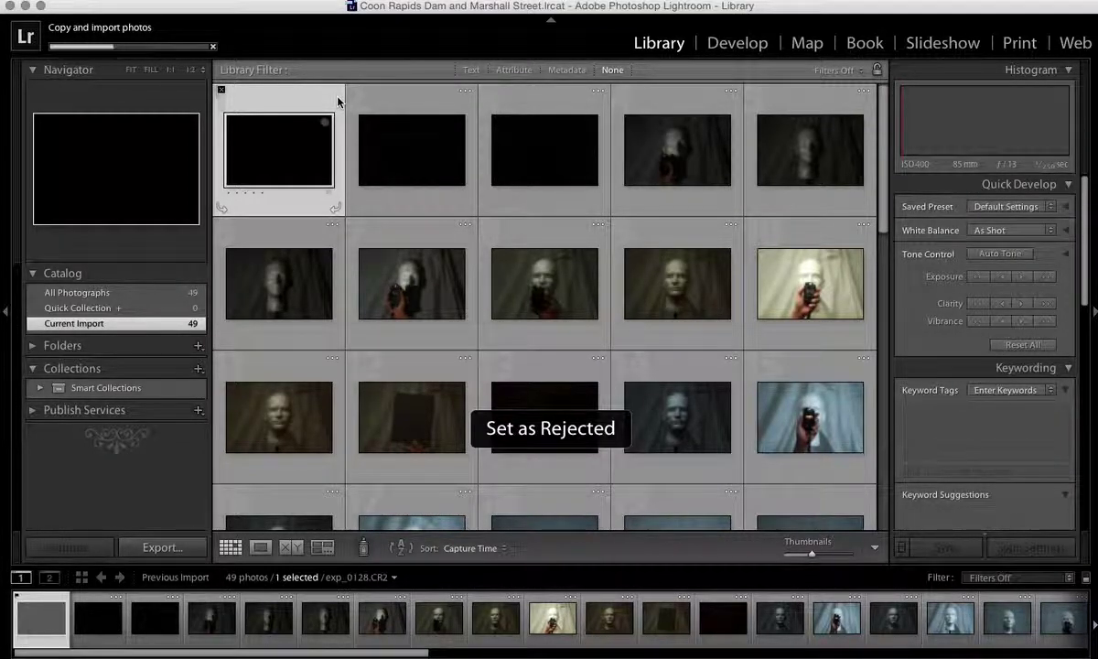
pyautogui.press('x')
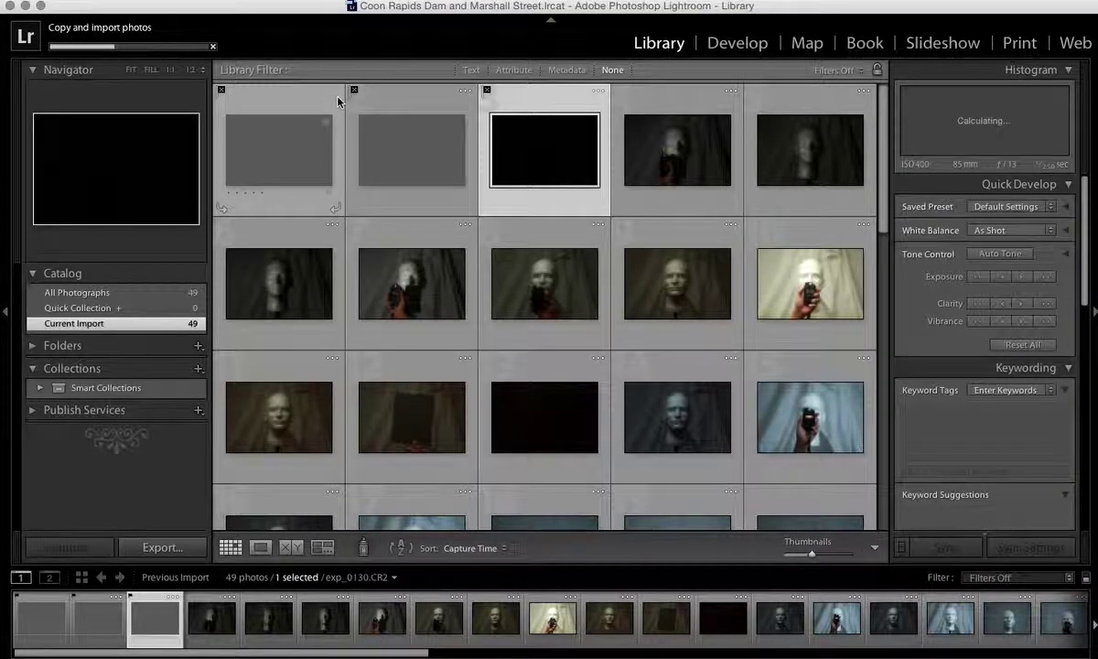
pyautogui.press('x')
# - Flag photos exp_0131 through exp_0139 as picks and reject the black frame exp_0140
pyautogui.press('p')
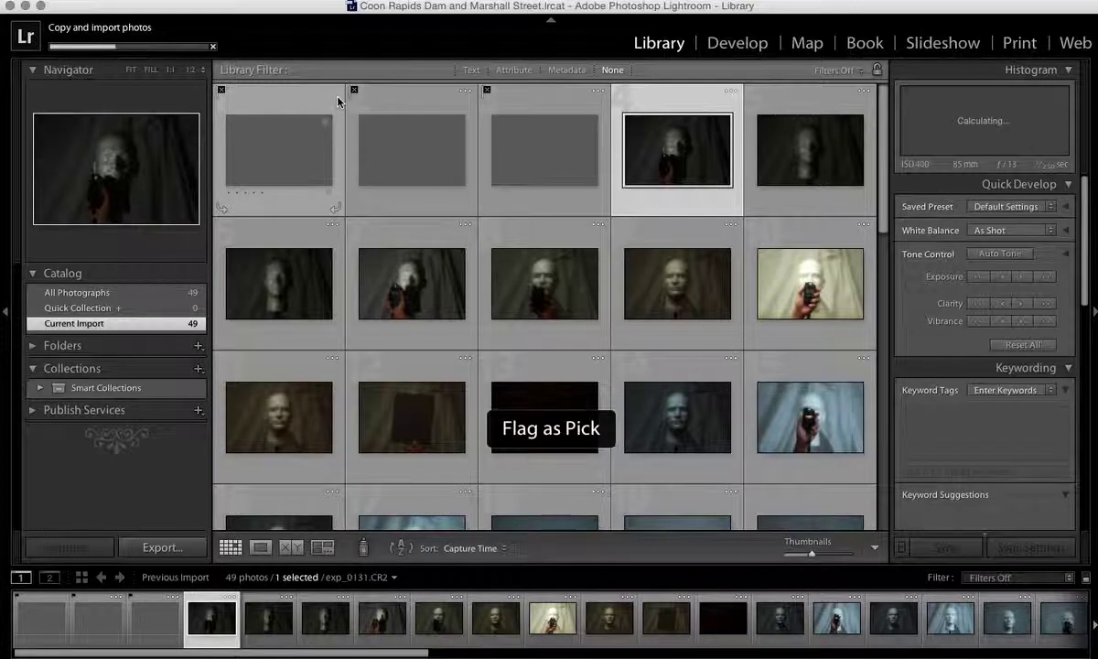
pyautogui.press('p')
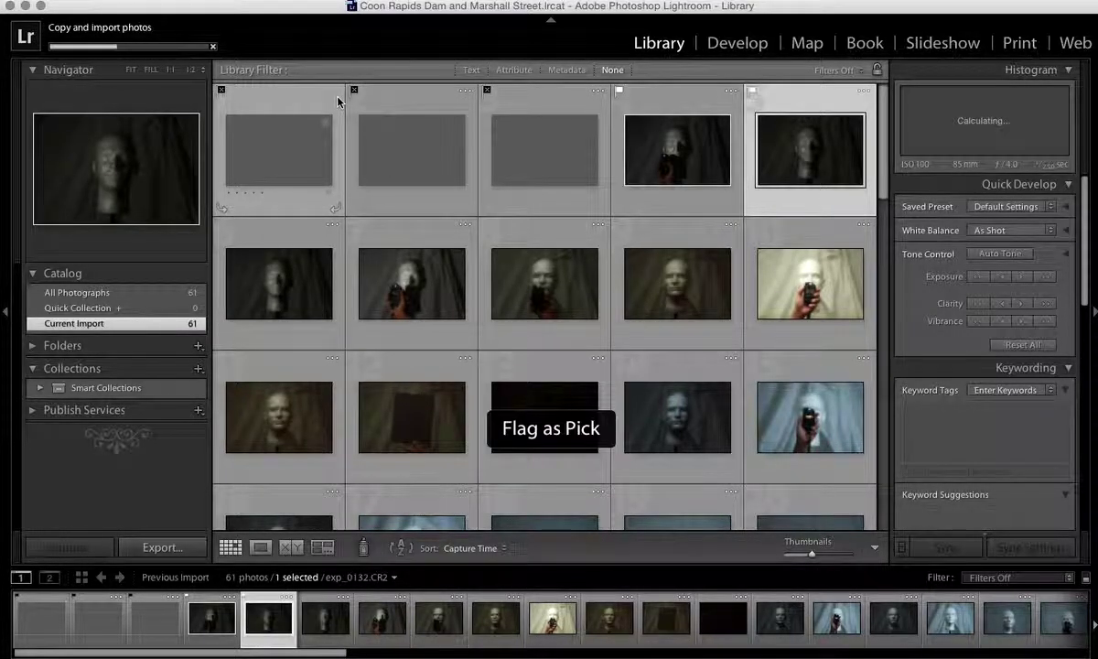
pyautogui.press('p')
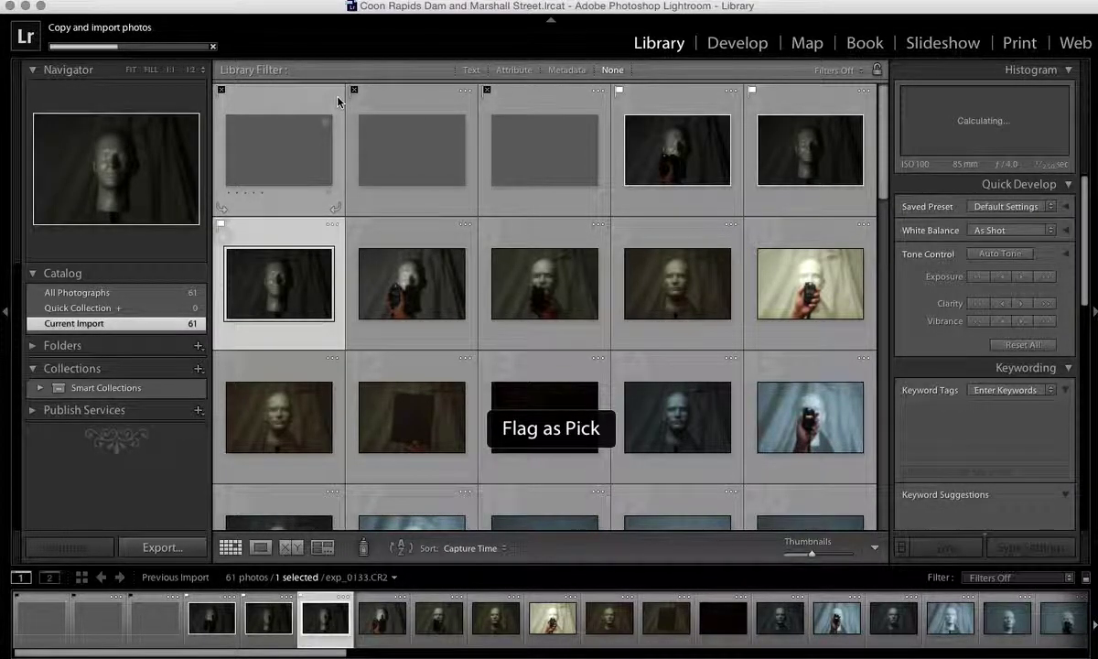
pyautogui.press('p')
pyautogui.press('p')
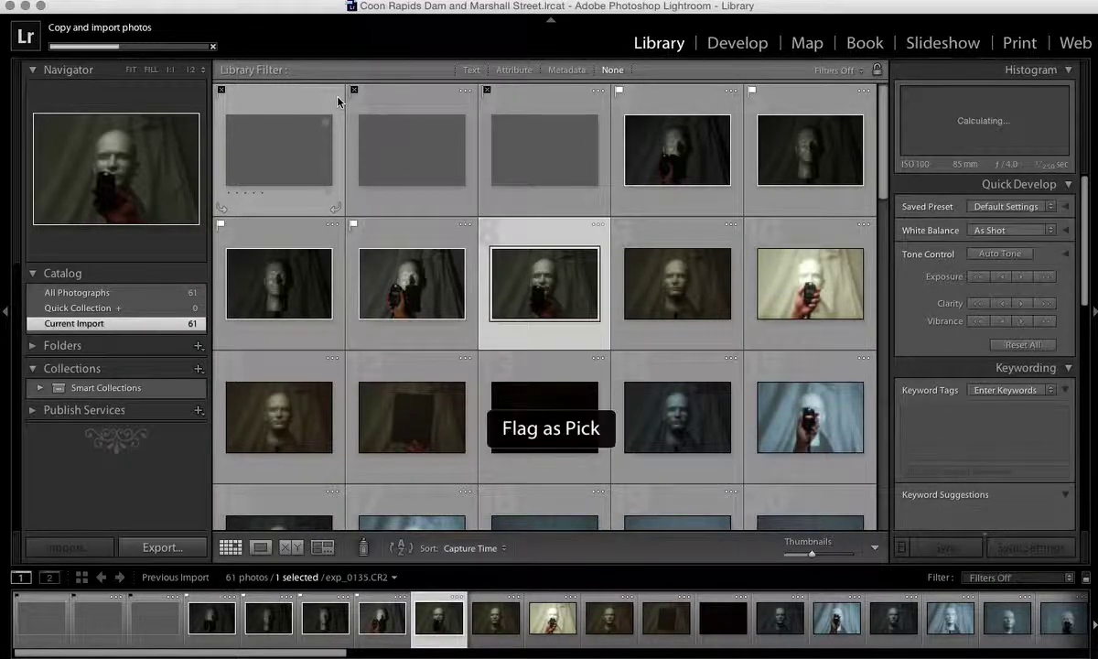
pyautogui.press('p')
pyautogui.press('p')
pyautogui.press('p')
pyautogui.press('p')
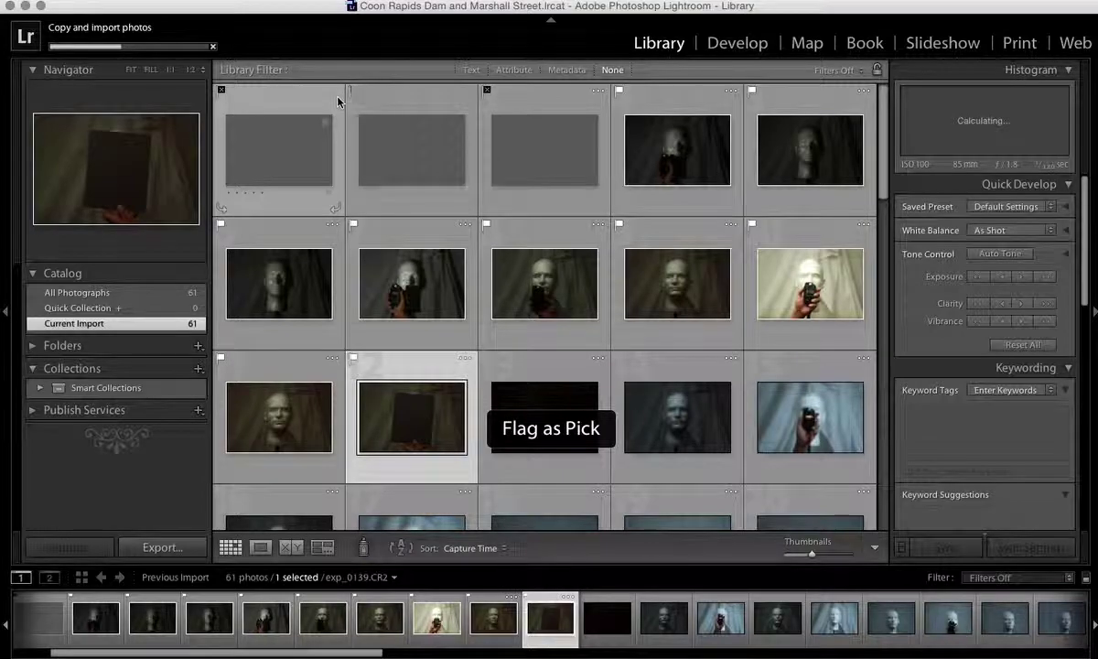
pyautogui.press('p')
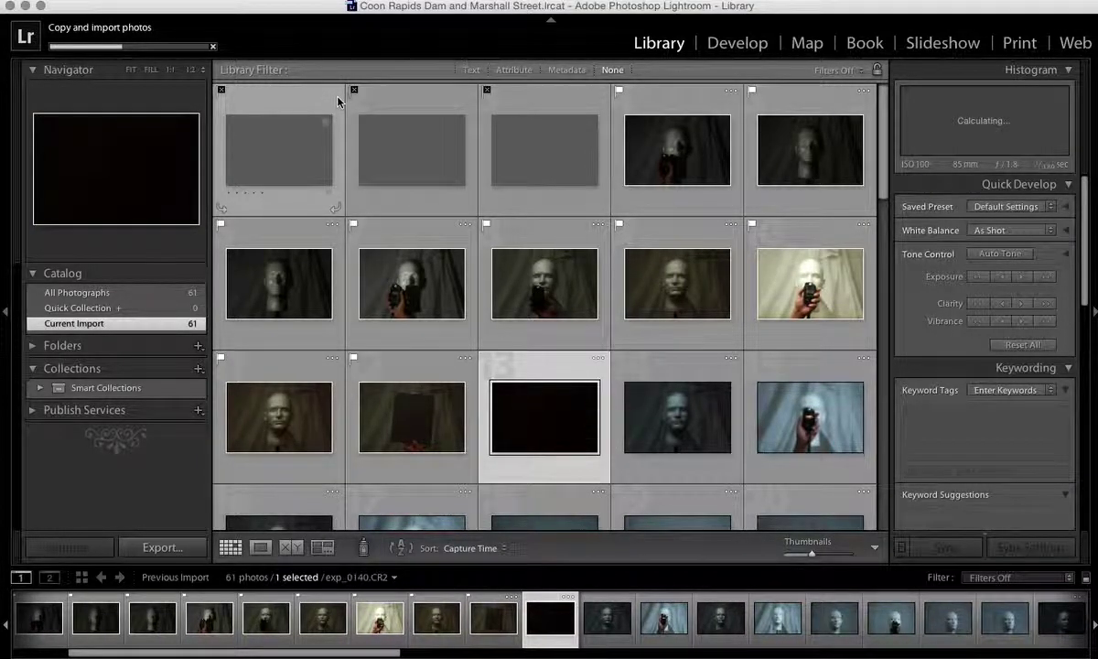
pyautogui.press('x')
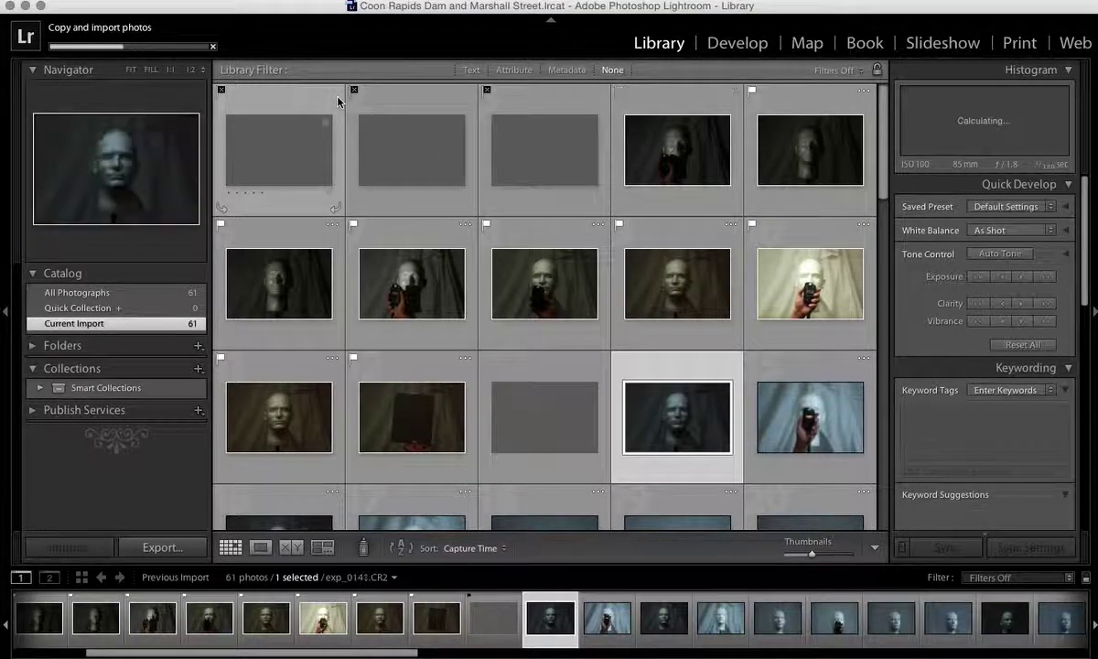
# - Flag each mannequin head photo in grid order from exp_0141 through exp_0088 as a pick
pyautogui.press('p')
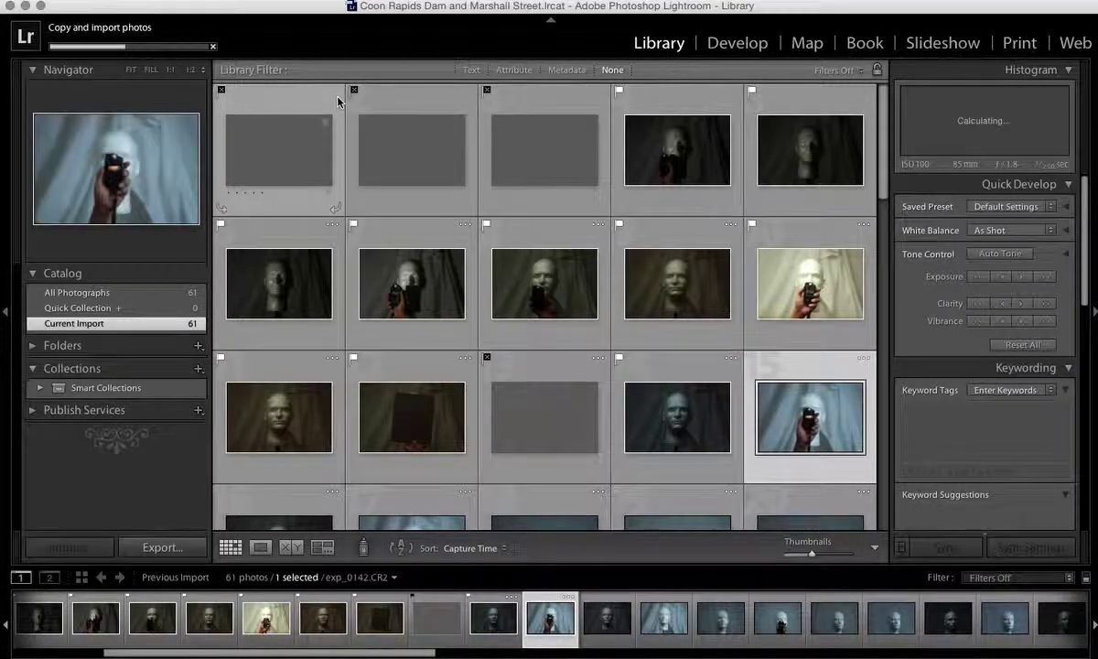
pyautogui.press('p')
pyautogui.press('p')
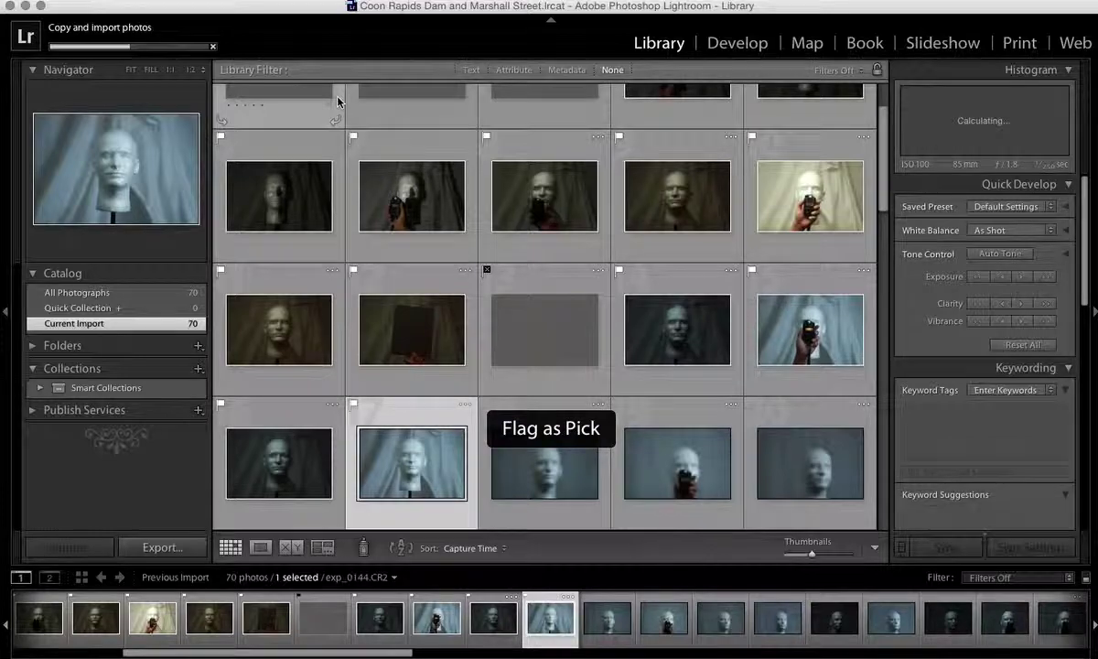
pyautogui.press('p')
pyautogui.press('p')
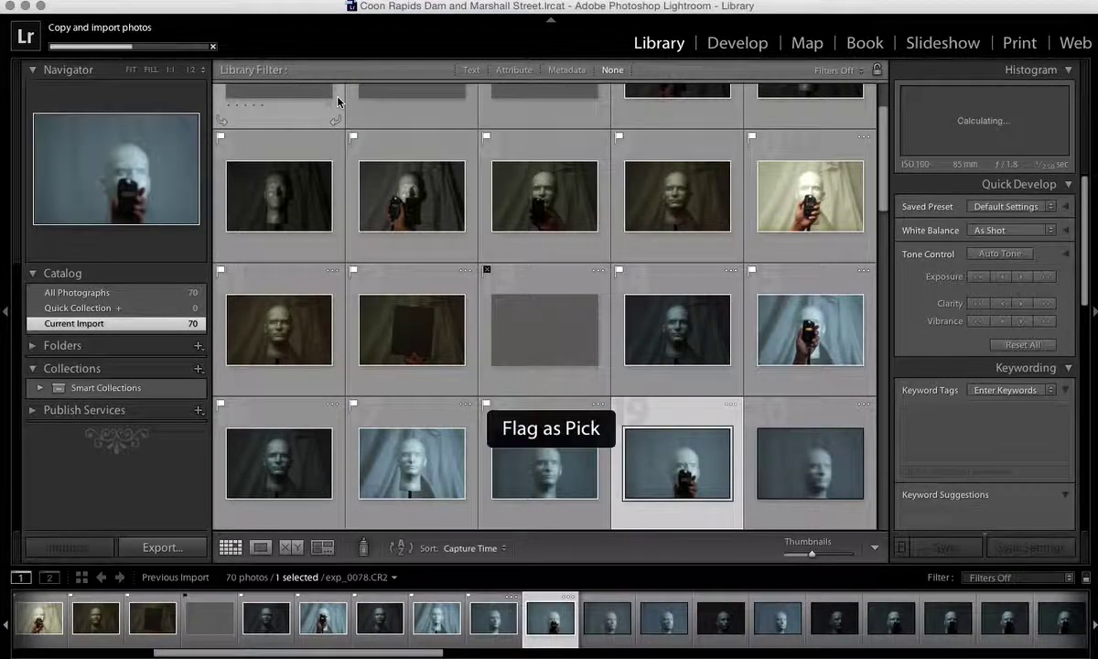
pyautogui.press('p')
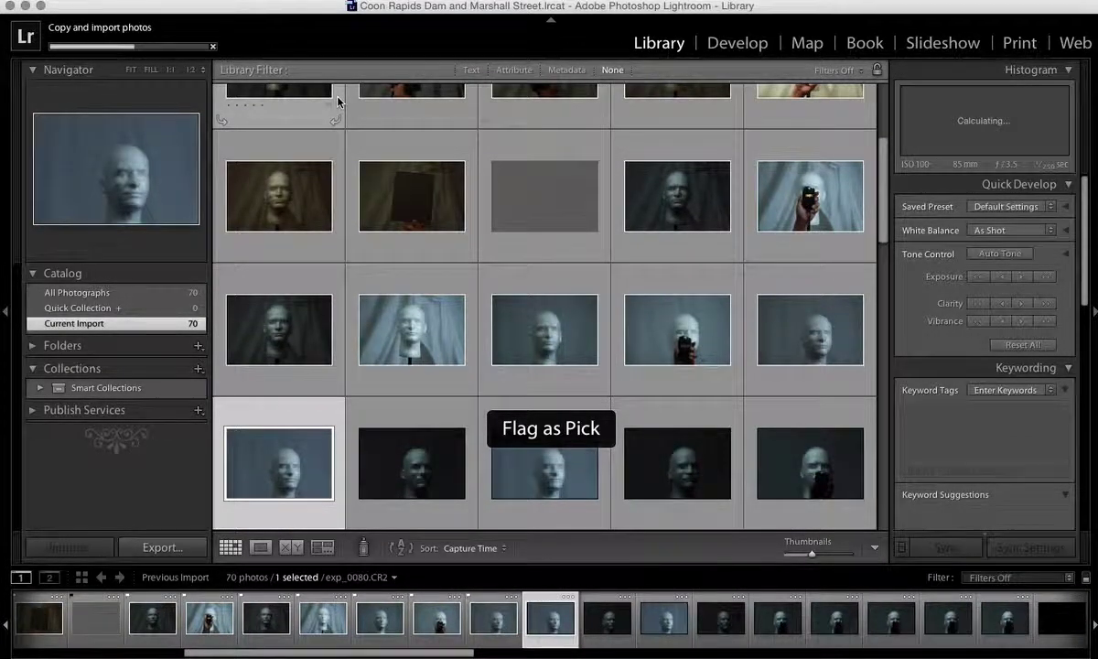
pyautogui.press('p')
pyautogui.press('p')
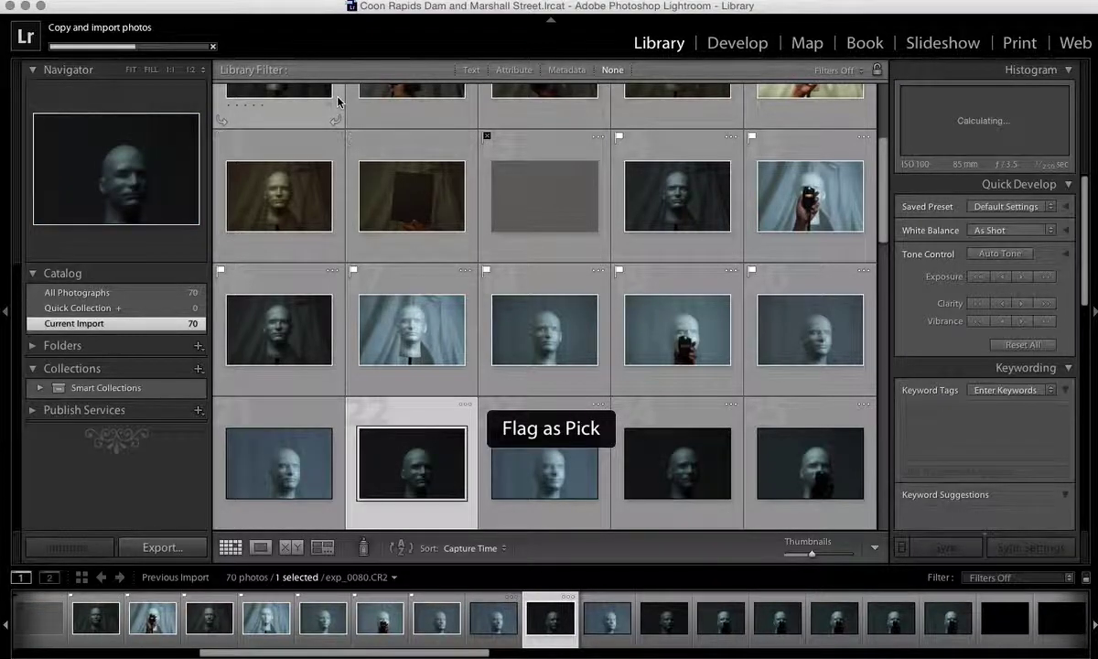
pyautogui.press('p')
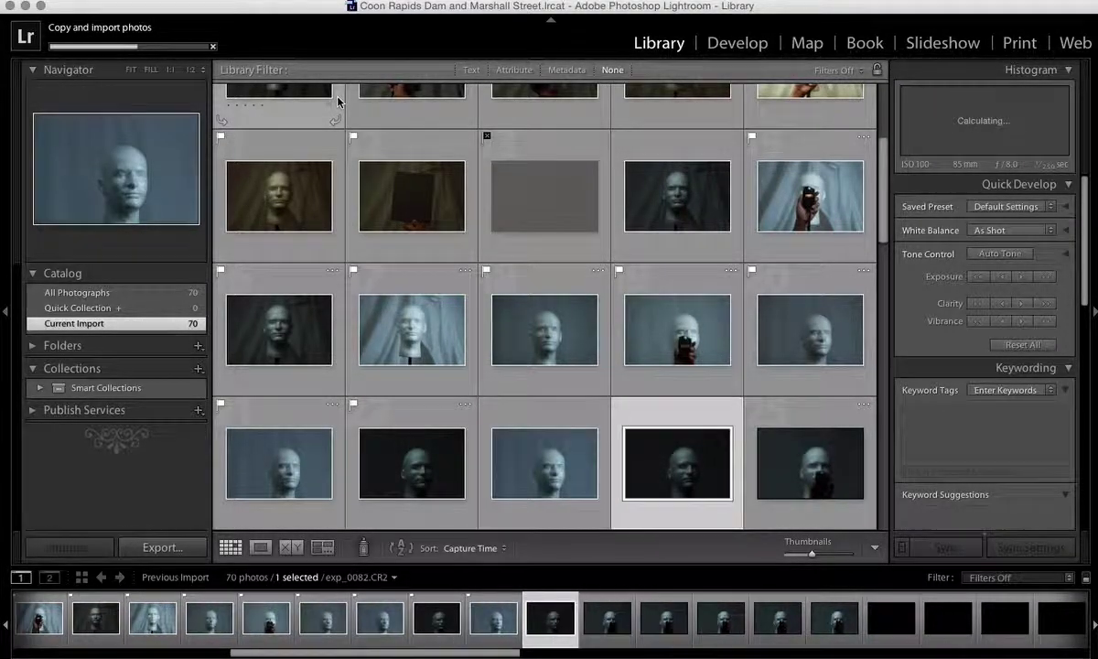
pyautogui.press('p')
pyautogui.press('p')
pyautogui.press('p')
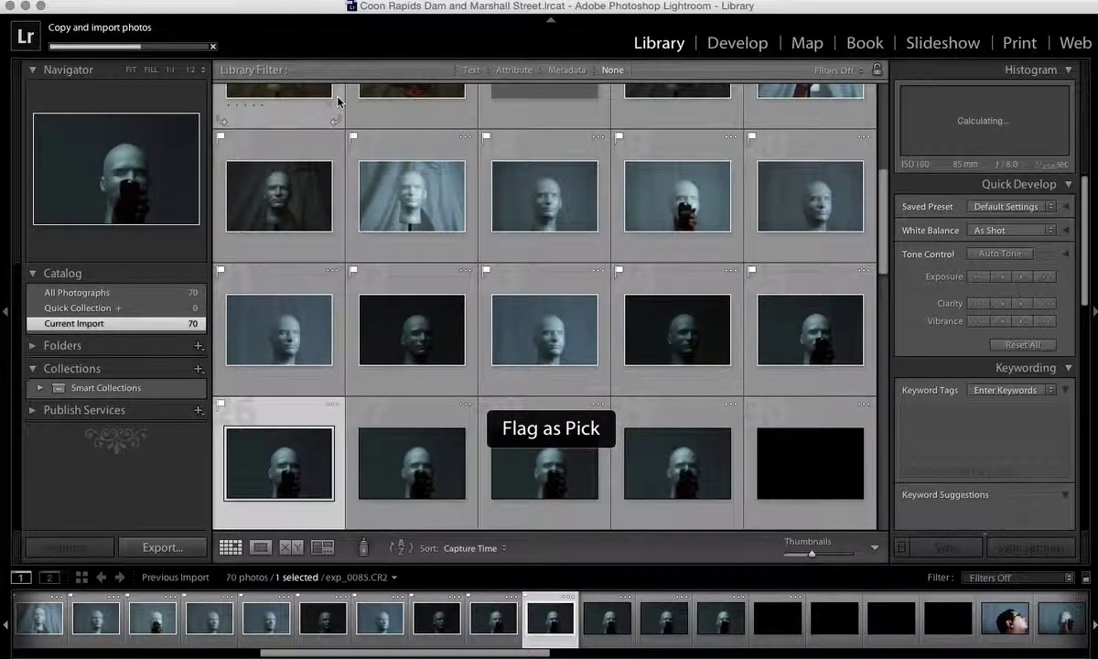
pyautogui.press('p')
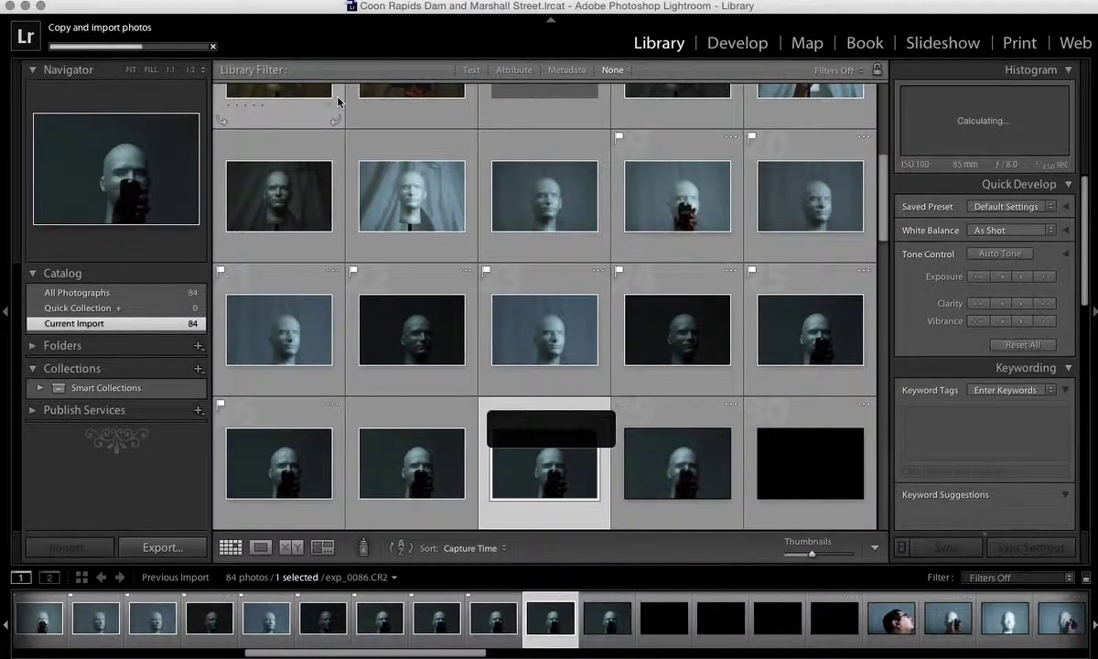
pyautogui.press('p')
pyautogui.press('p')
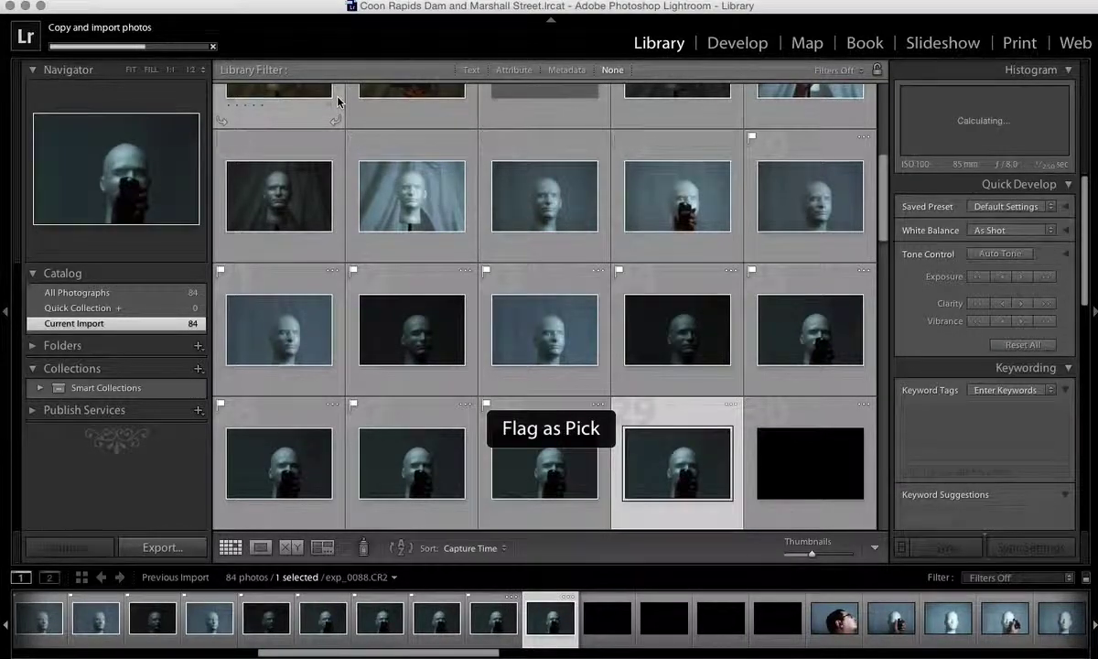
# - Reject the four black frames exp_0089 through exp_0092 and the man's profile shot exp_0093
pyautogui.press('x')
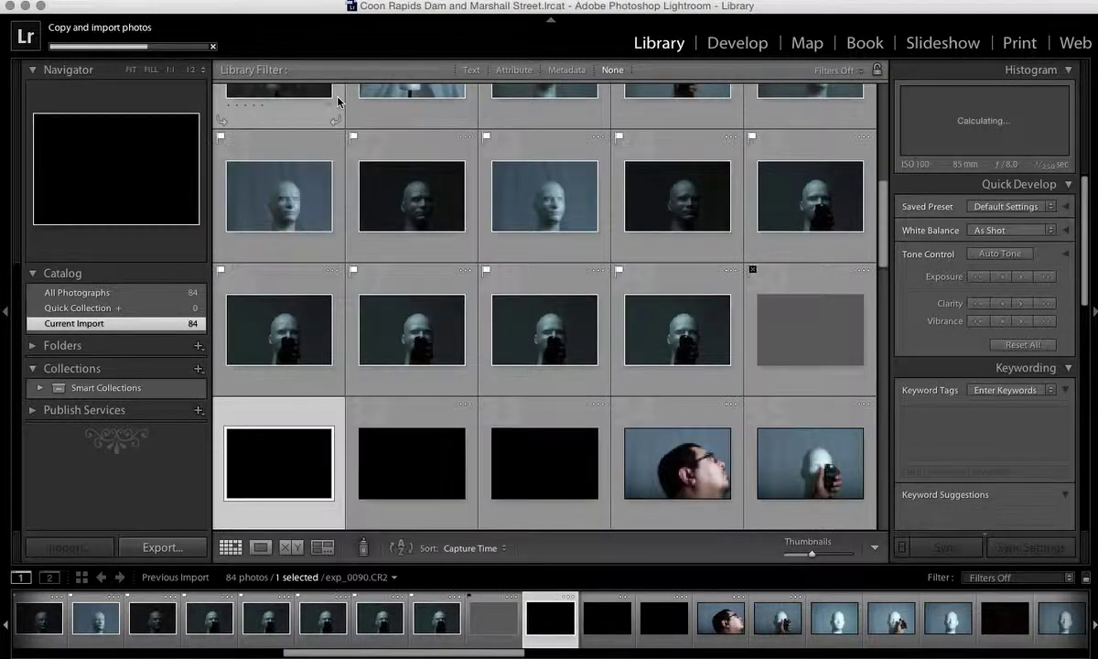
pyautogui.press('x')
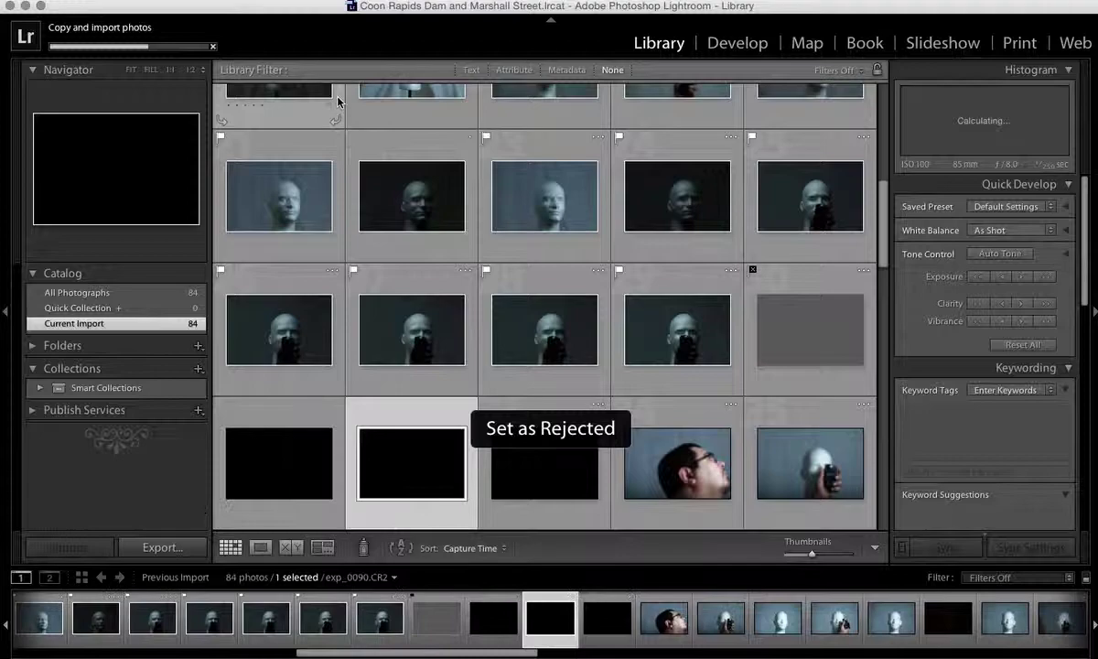
pyautogui.press('x')
pyautogui.press('x')
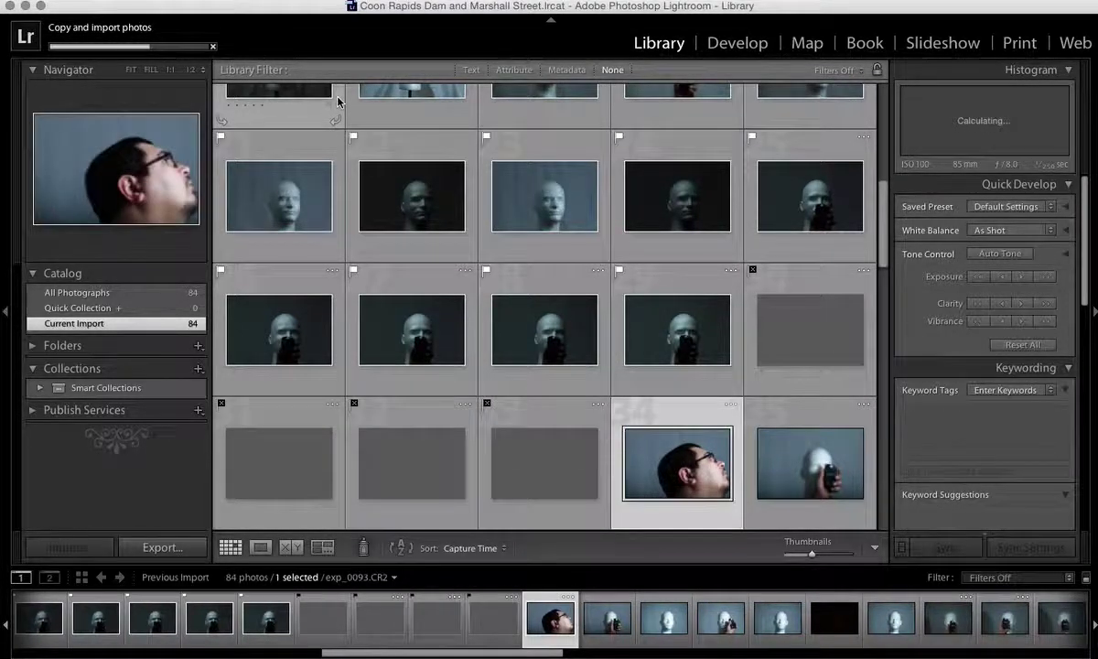
pyautogui.press('x')
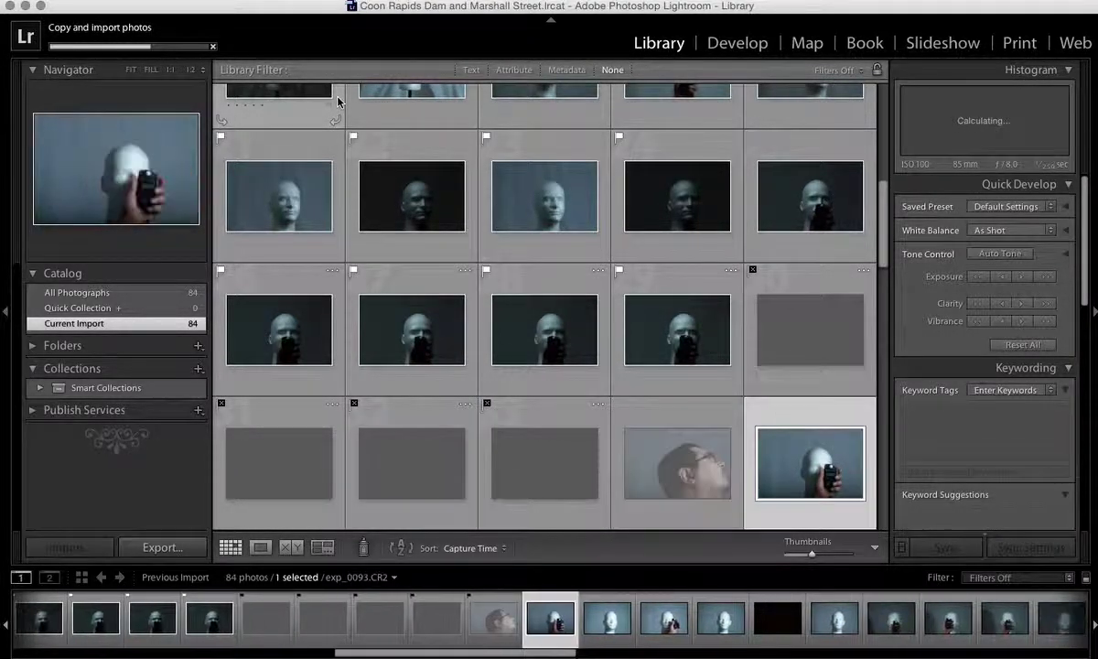
# - Flag the mannequin photos from exp_0094 through exp_0100 as picks, rejecting the black frame among them
pyautogui.press('p')
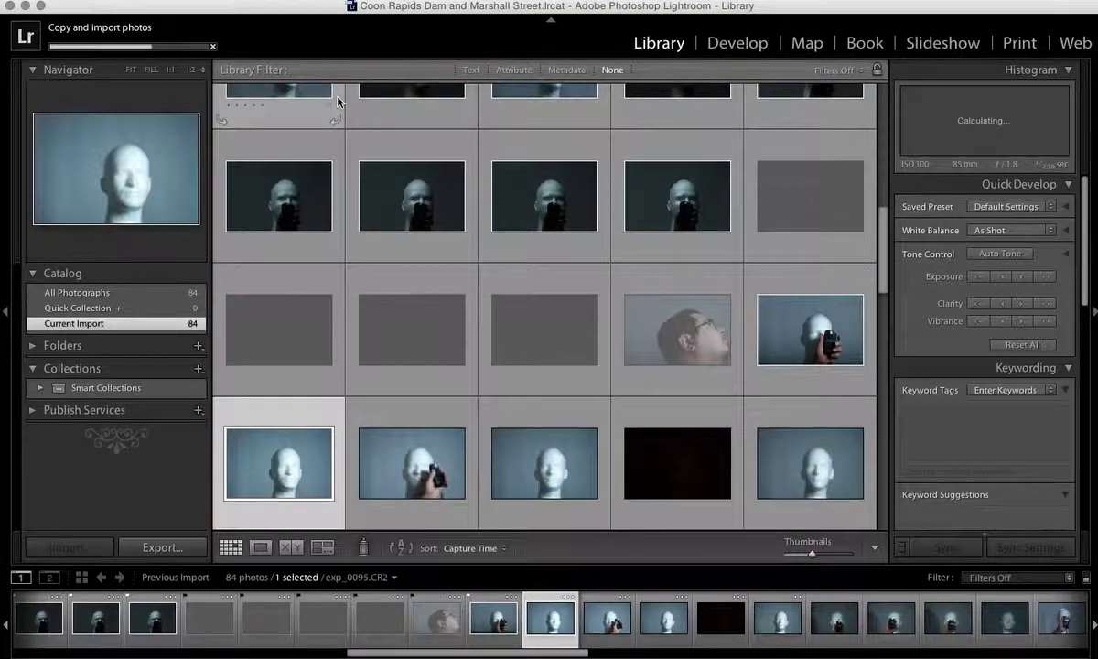
pyautogui.press('p')
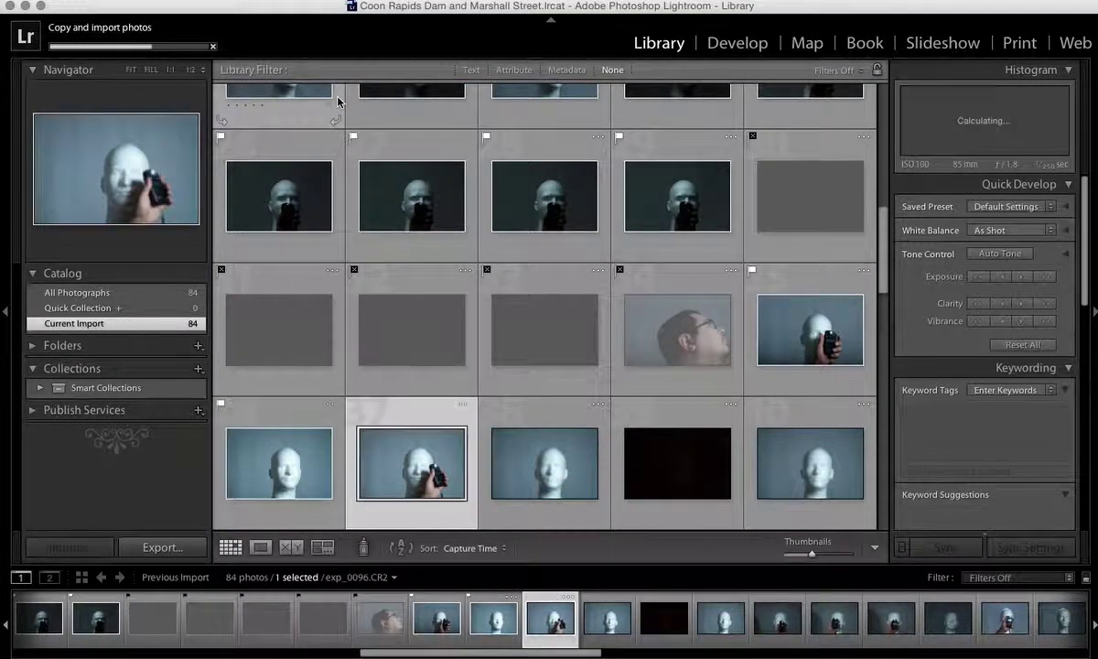
pyautogui.press('p')
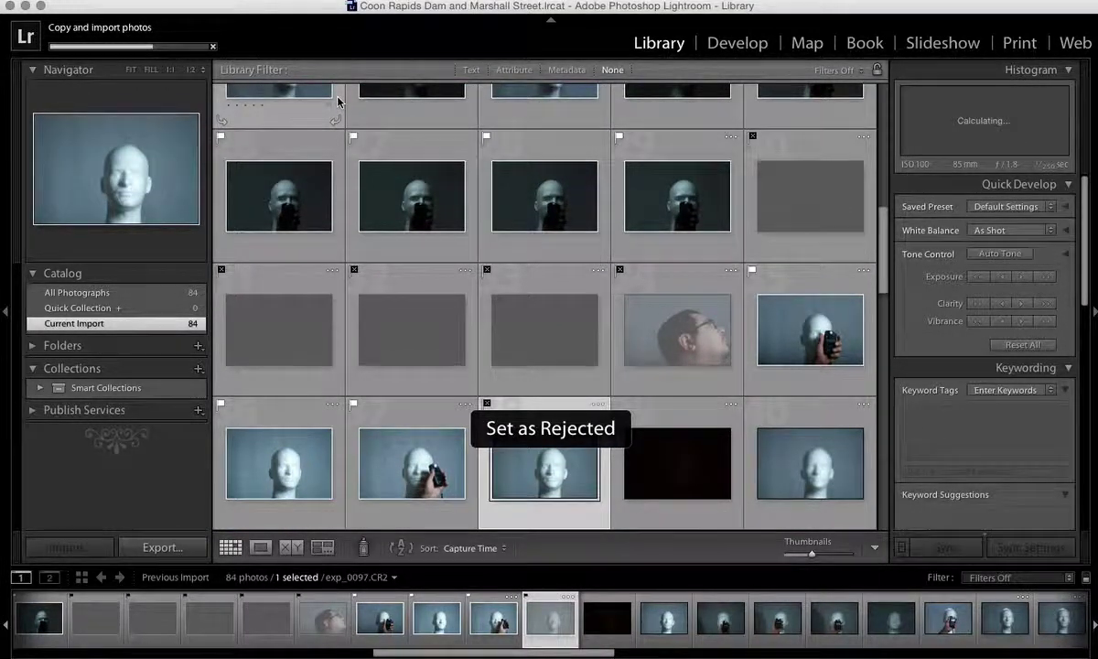
pyautogui.press('x')
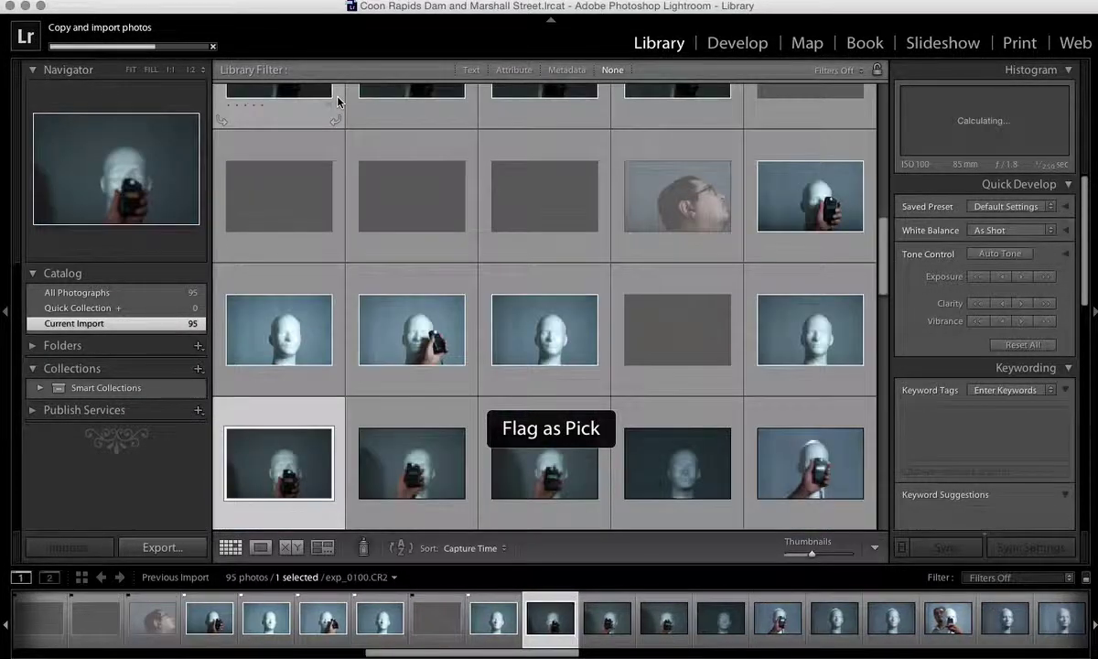
# - Flag the mannequin head photos exp_0101 through exp_0106 as picks
pyautogui.press('Right')
pyautogui.press('p')
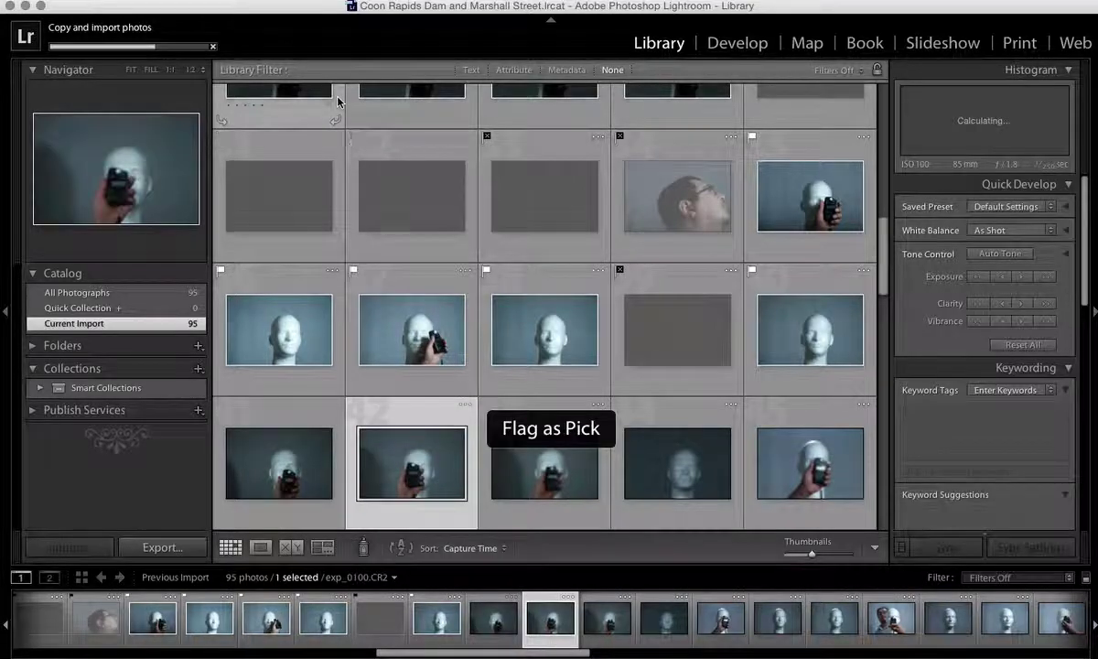
pyautogui.press('p')
pyautogui.press('p')
pyautogui.press('p')
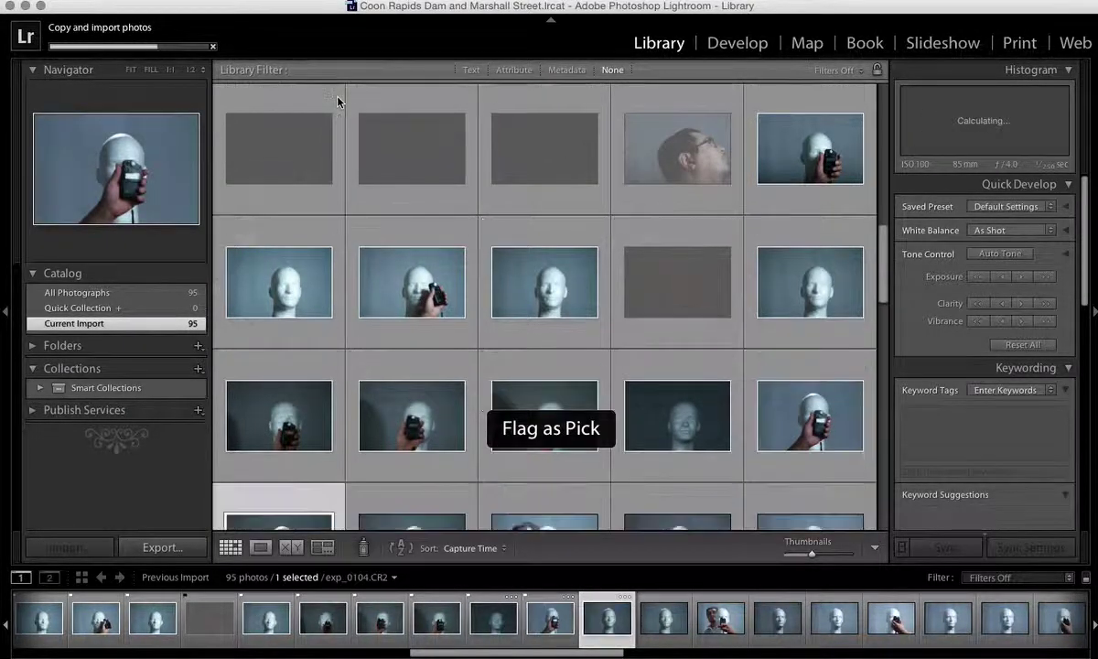
pyautogui.press('p')
pyautogui.press('p')
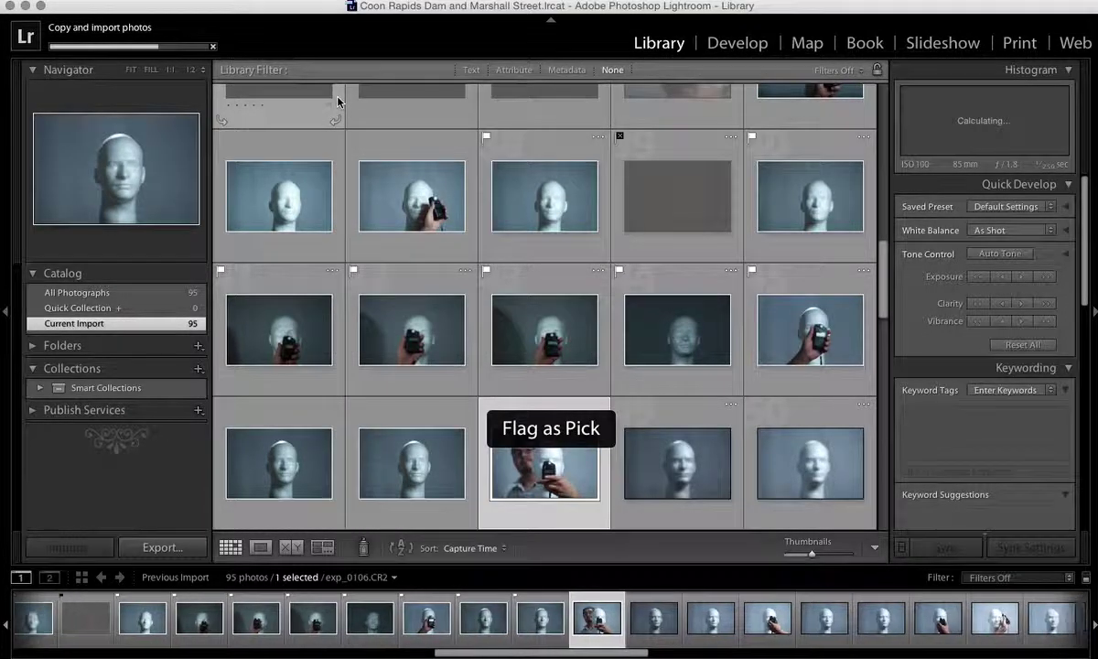
# - Flag the shot with the man beside the mannequin, exp_0107, and the mannequin photos through exp_0111 as picks
pyautogui.press('p')
pyautogui.press('p')
pyautogui.press('p')
pyautogui.press('p')
pyautogui.press('p')
pyautogui.press('p')
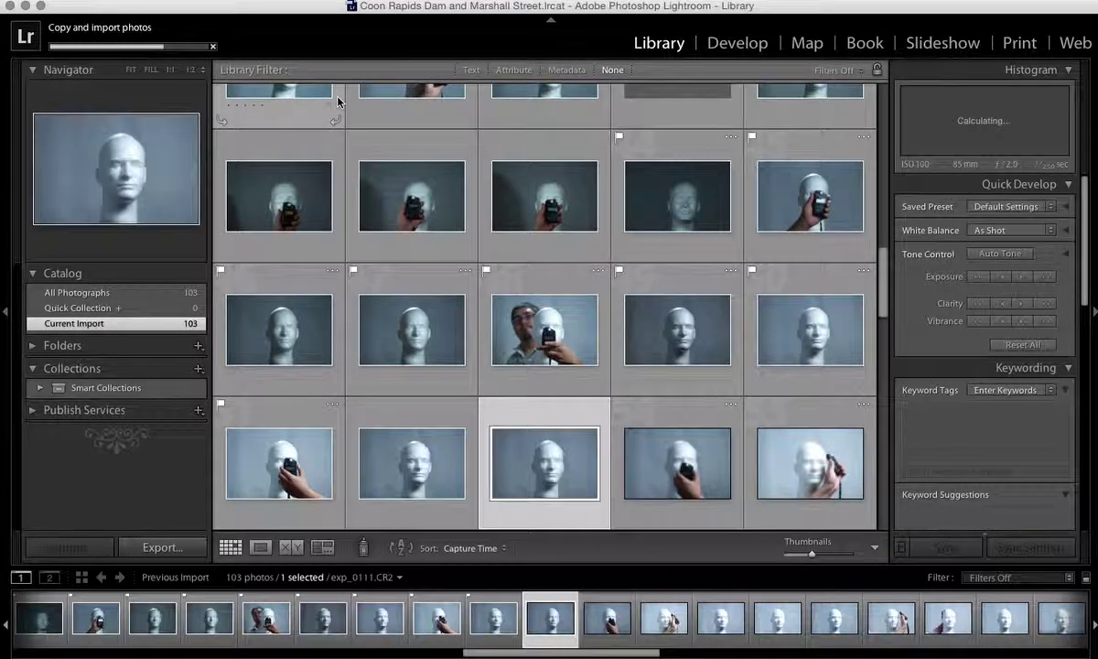
# - Flag the mannequin photos exp_0112 through exp_0119 as picks, including those with a hand holding the light meter
pyautogui.press('p')
pyautogui.press('p')
pyautogui.press('p')
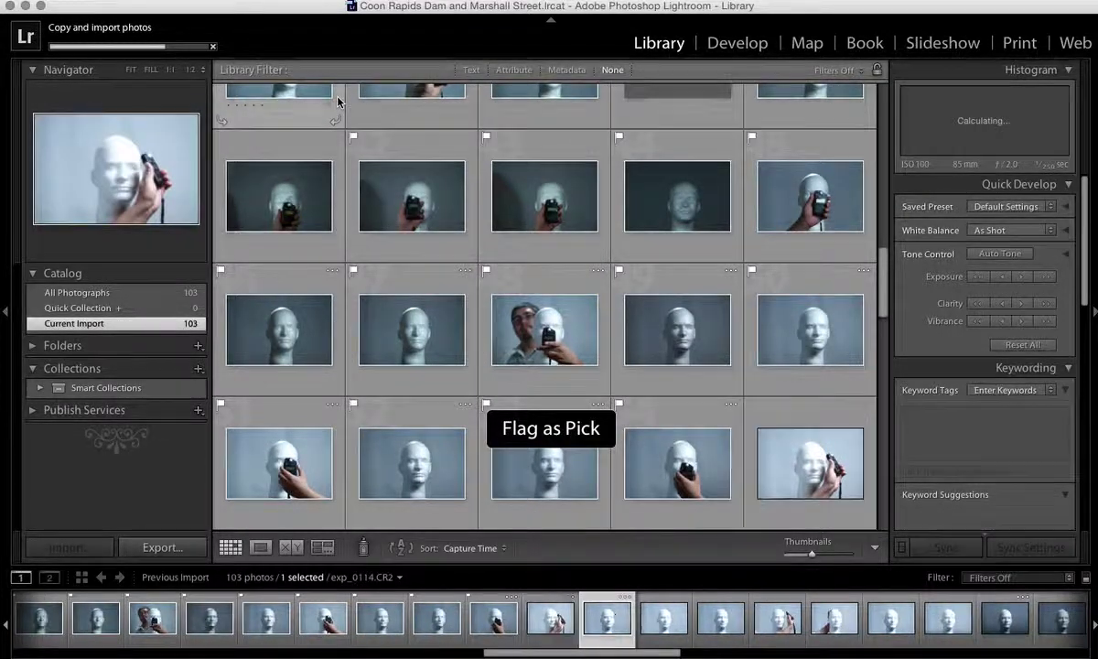
pyautogui.press('p')
pyautogui.press('p')
pyautogui.press('p')
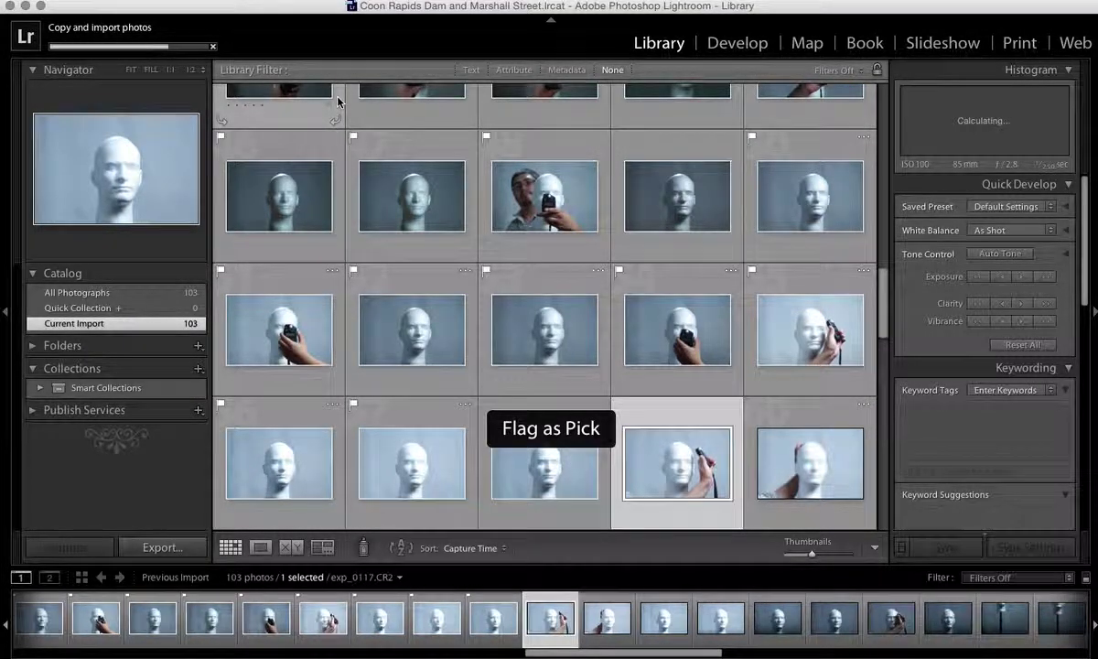
pyautogui.press('p')
pyautogui.press('p')
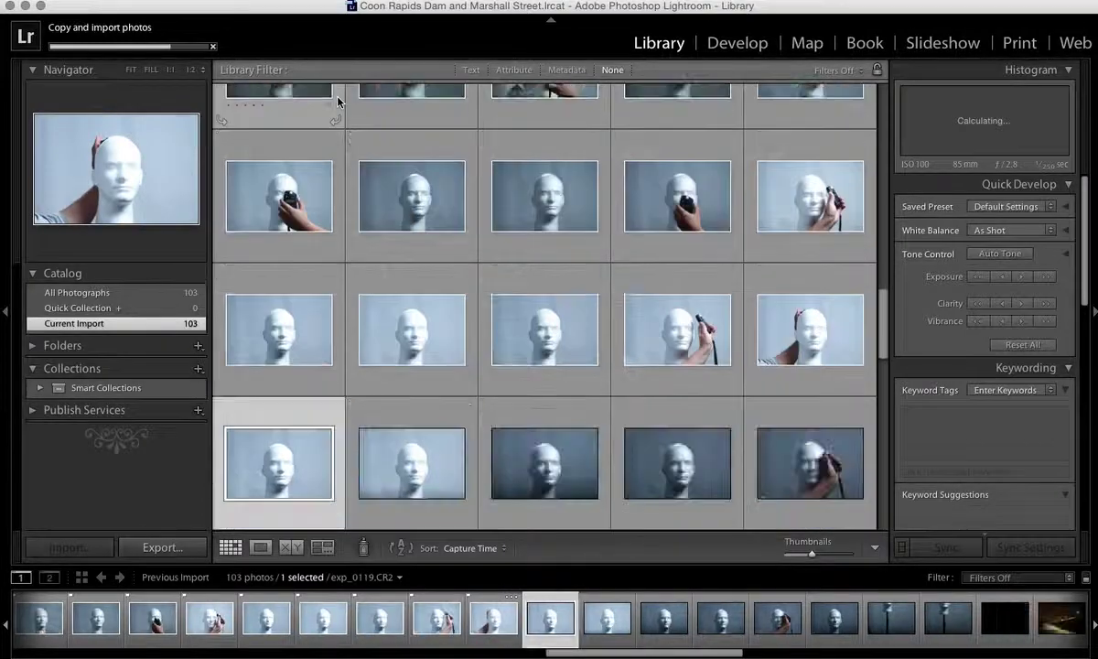
# - Flag the last mannequin head photos, exp_0120 through exp_0125, as picks
pyautogui.press('p')
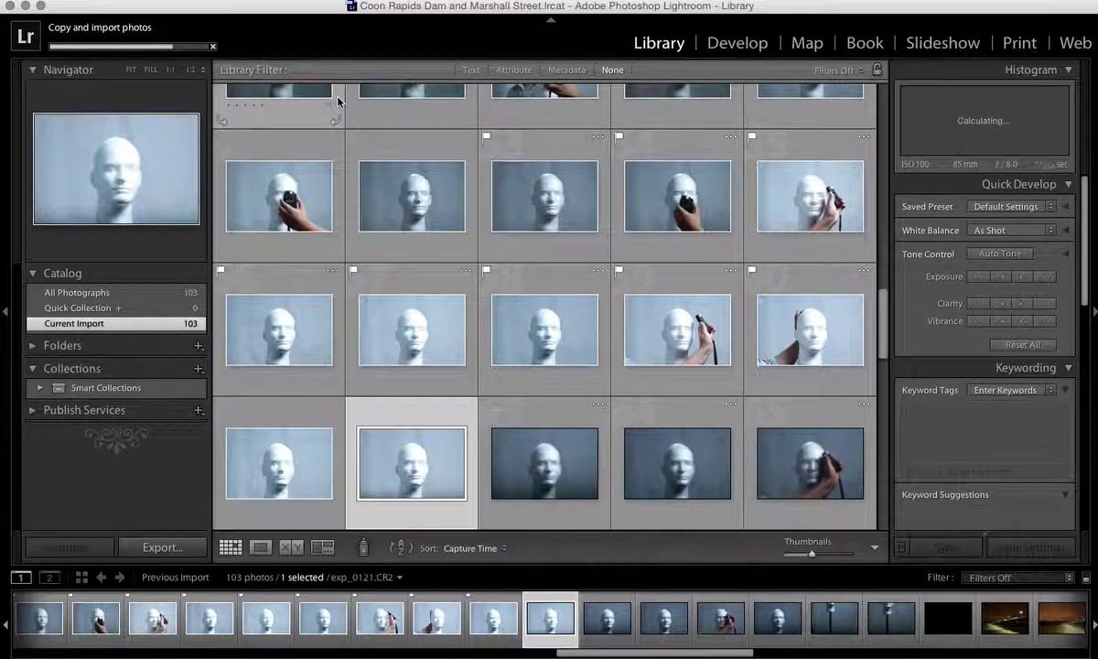
pyautogui.press('p')
pyautogui.press('p')
pyautogui.press('p')
pyautogui.press('p')
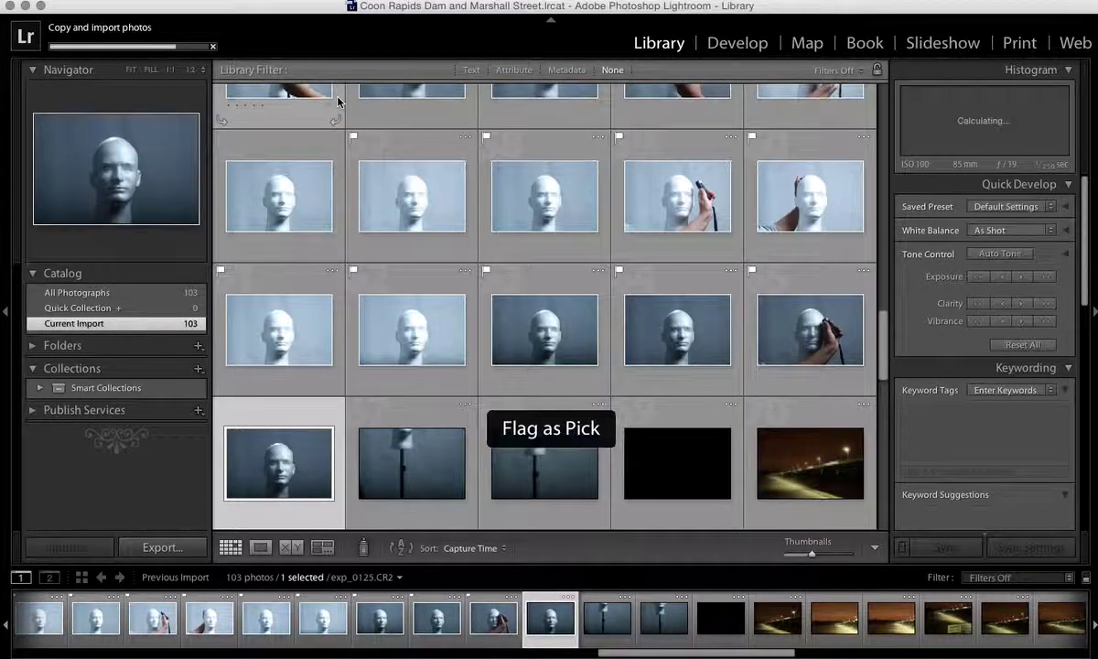
pyautogui.press('p')
# - Reject the two misframed shots of the mannequin's stand, exp_0126 and exp_0127, and check them again
pyautogui.press('x')
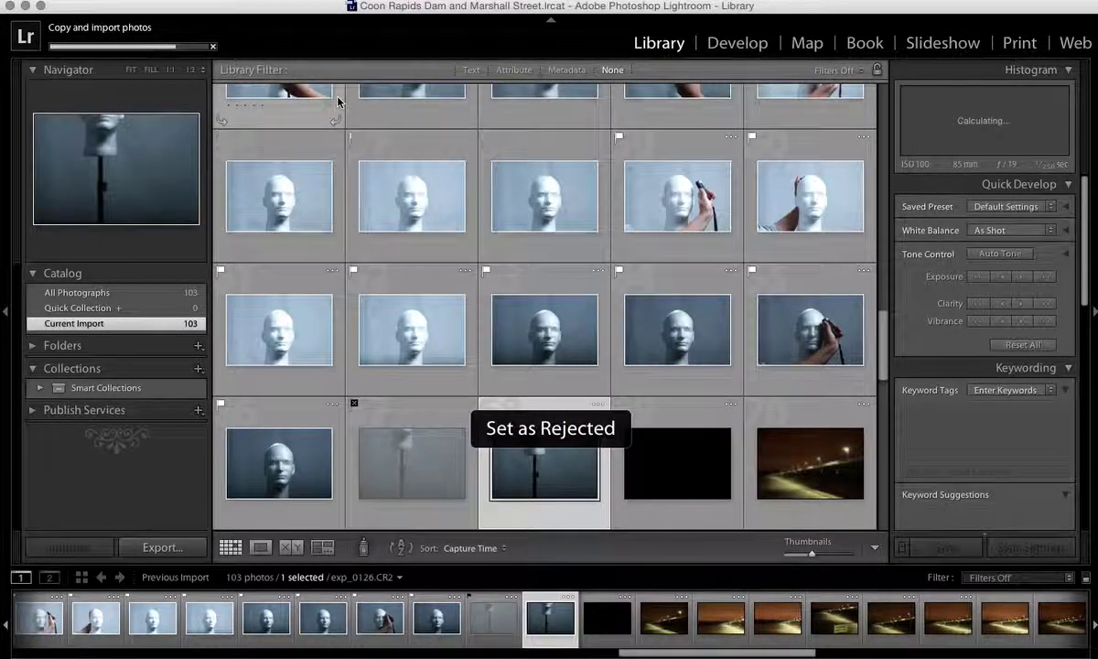
pyautogui.press('x')
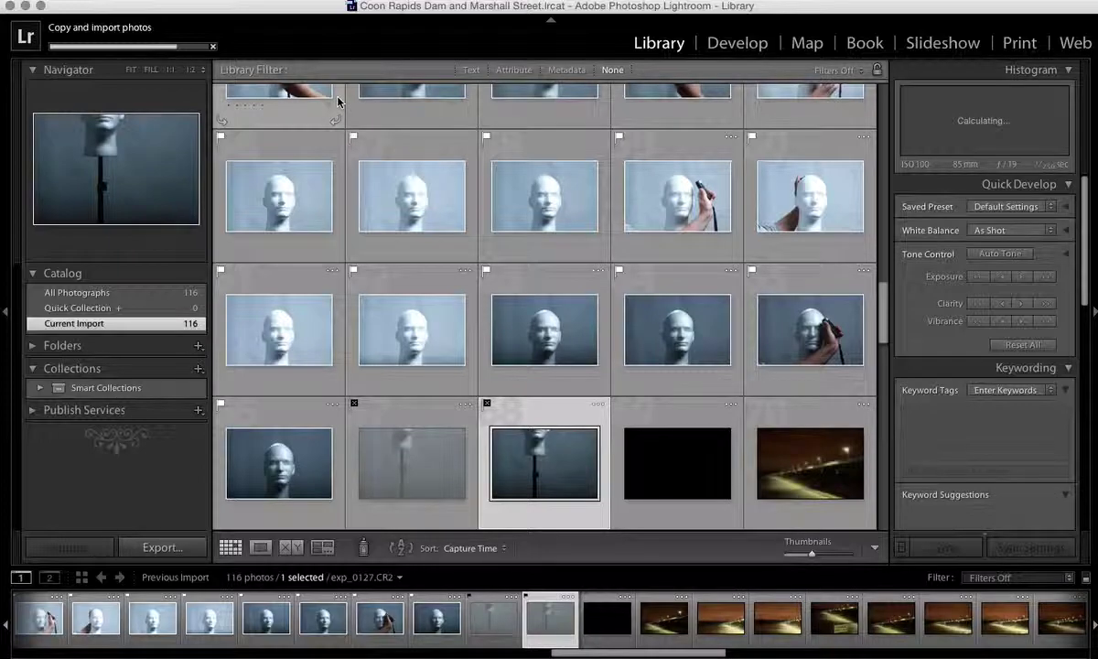
pyautogui.press('Left')
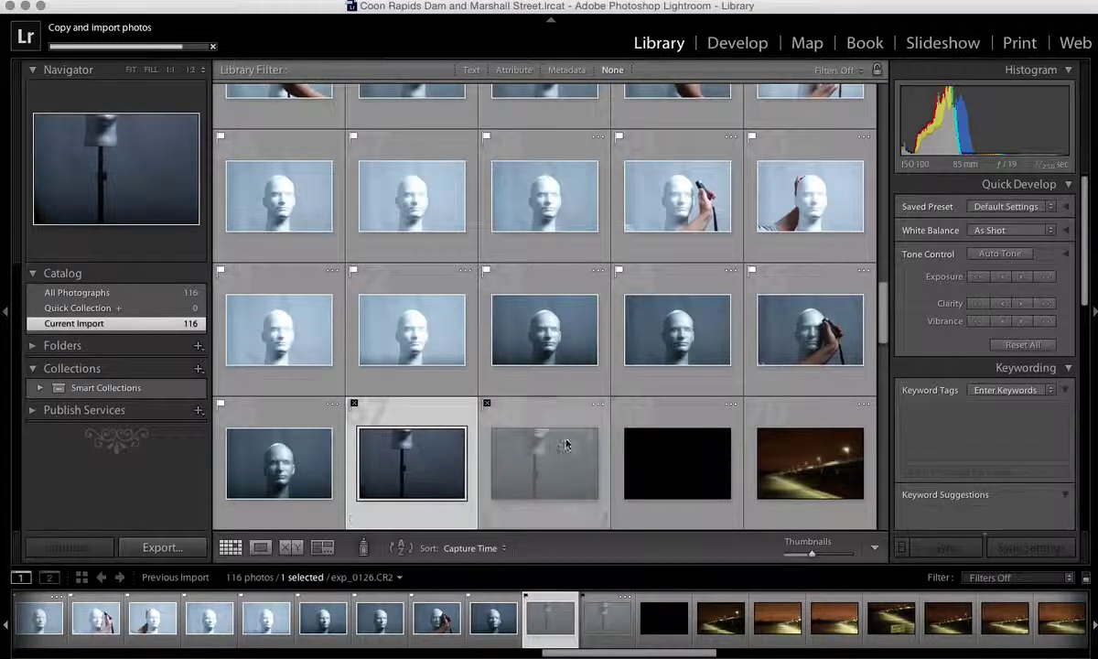
pyautogui.press('Right')
pyautogui.press('Right')
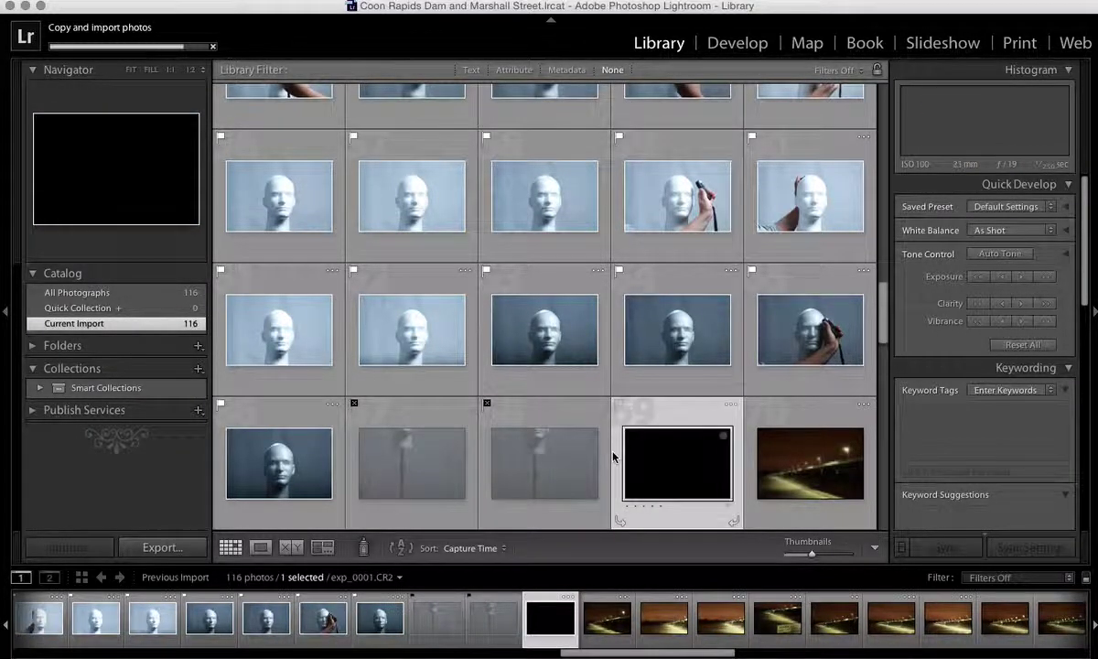
# - Flag the black frame exp_0001 as a pick and reject the night road photo exp_0002
pyautogui.press('Right')
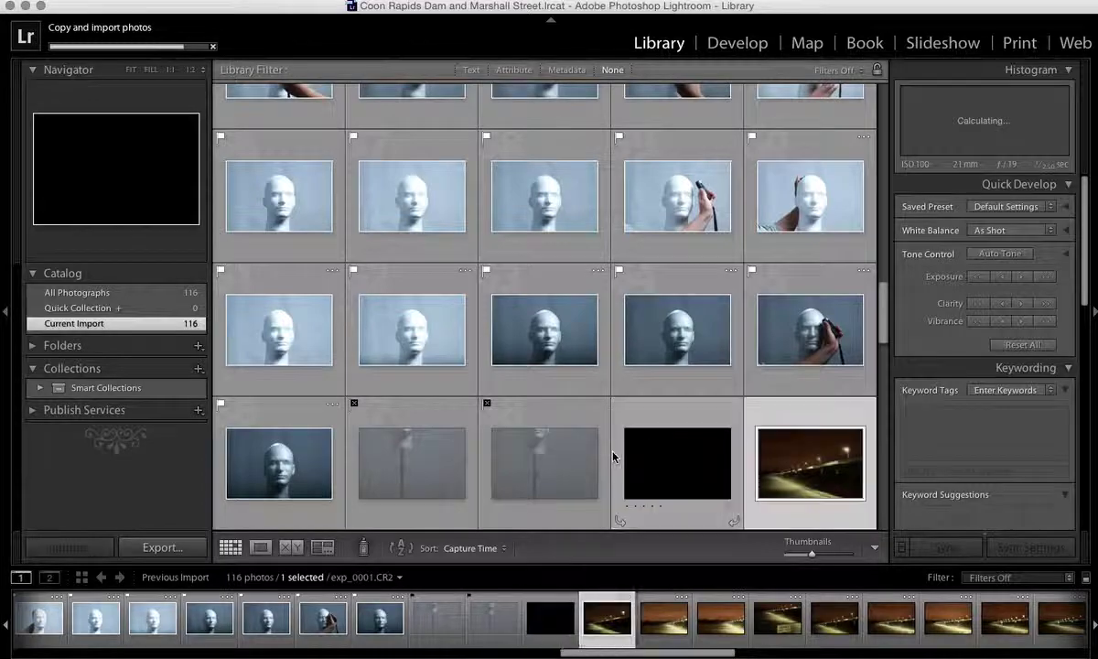
pyautogui.press('x')
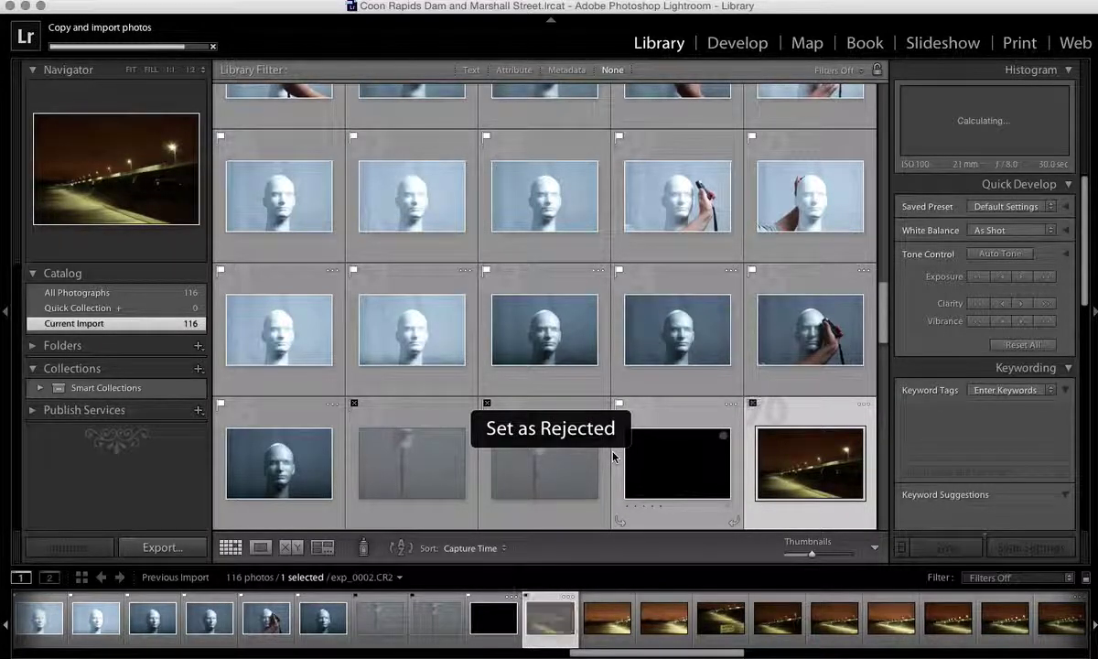
pyautogui.press('p')
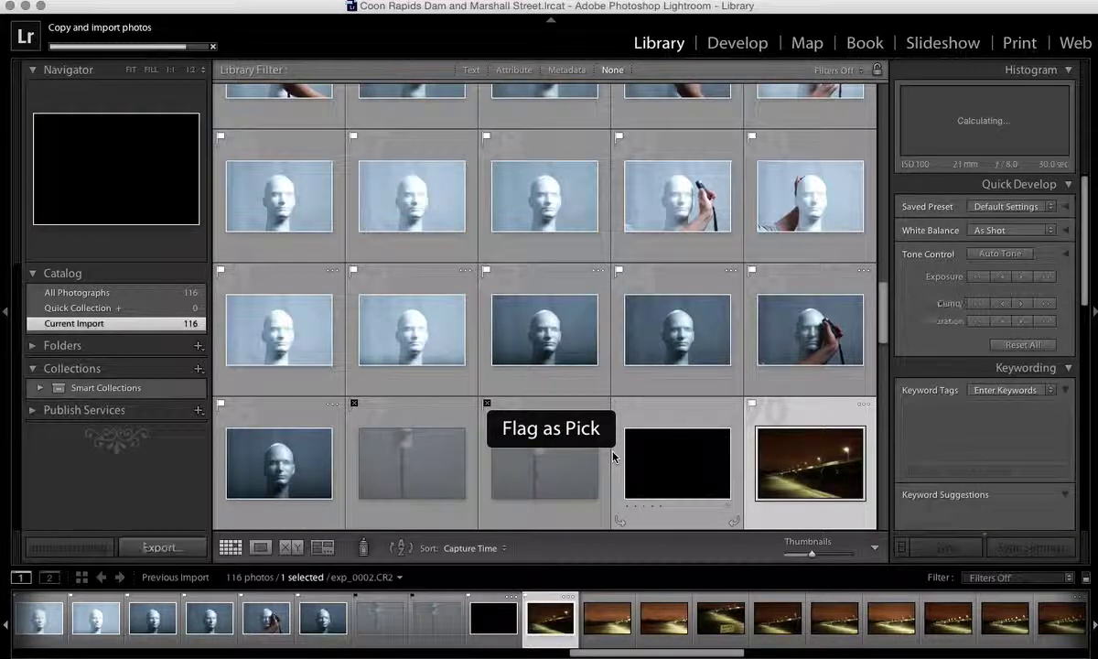
pyautogui.press('x')
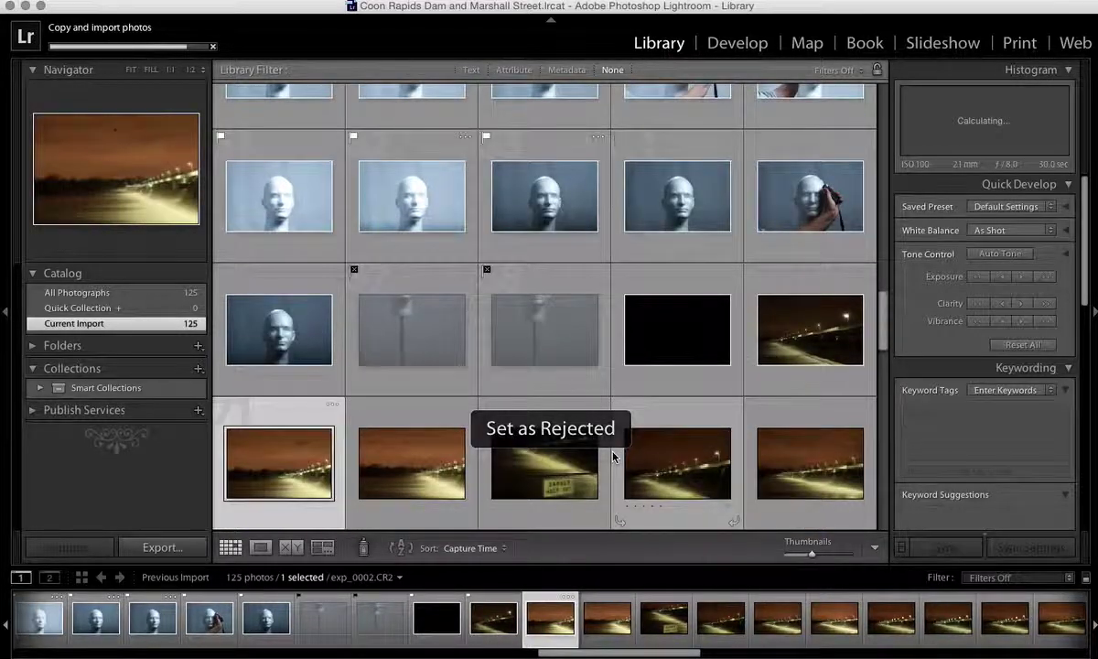
# - Flag the night dam photos exp_0003 through exp_0007 as picks, including the one with the danger sign
pyautogui.press('p')
pyautogui.press('p')
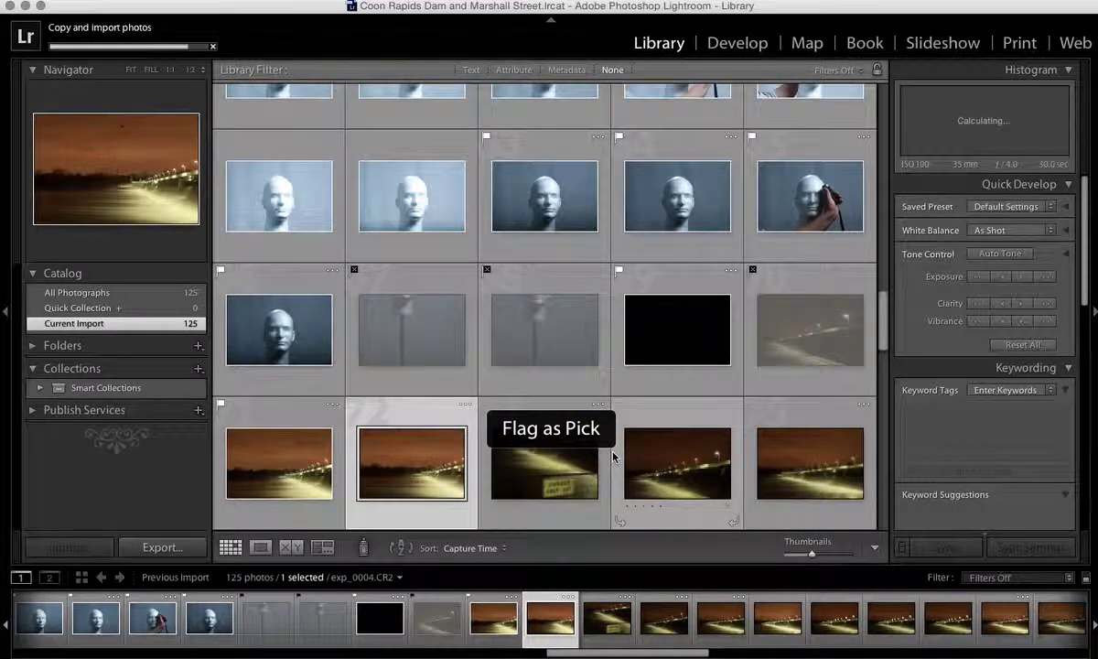
pyautogui.press('p')
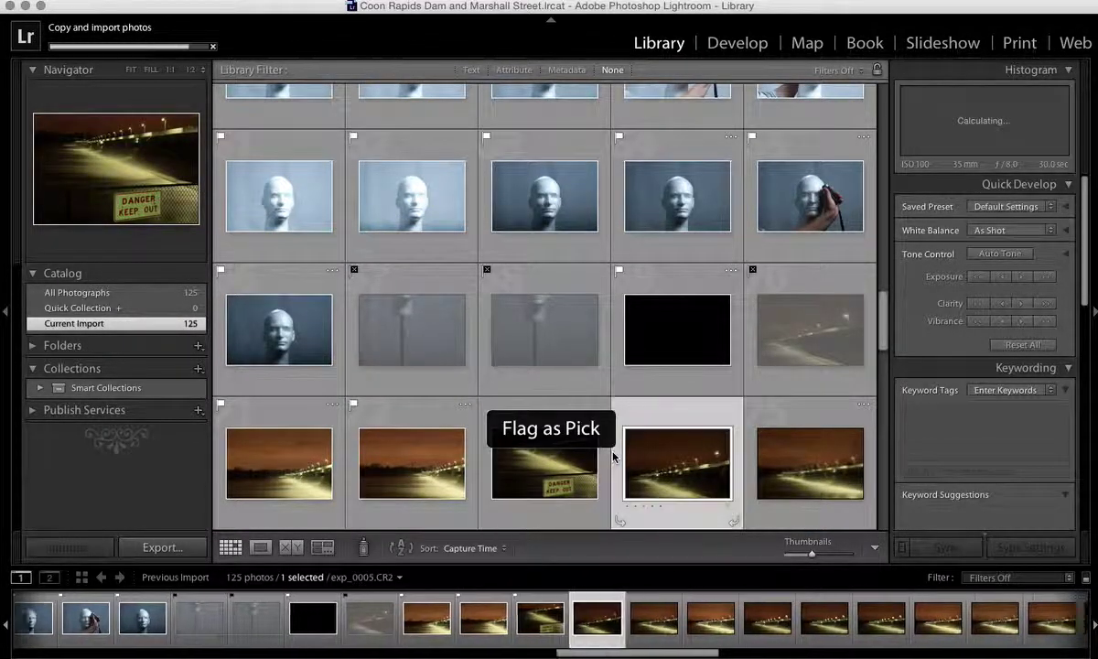
pyautogui.press('p')
pyautogui.press('p')
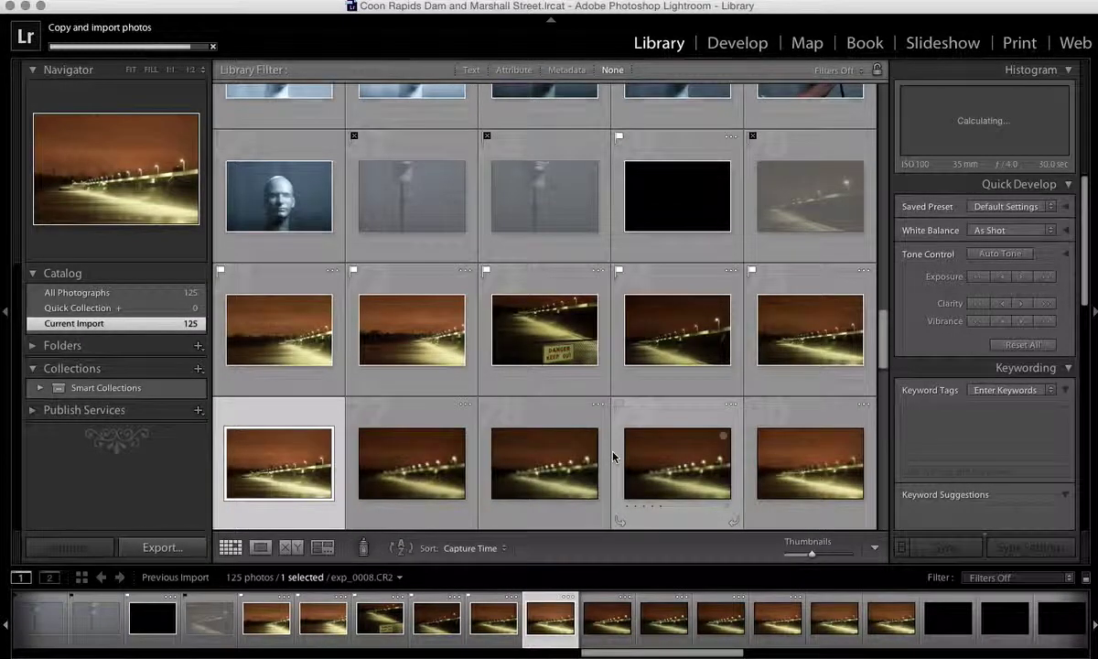
# - Flag the night dam photos exp_0008 through exp_0014 as picks
pyautogui.press('p')
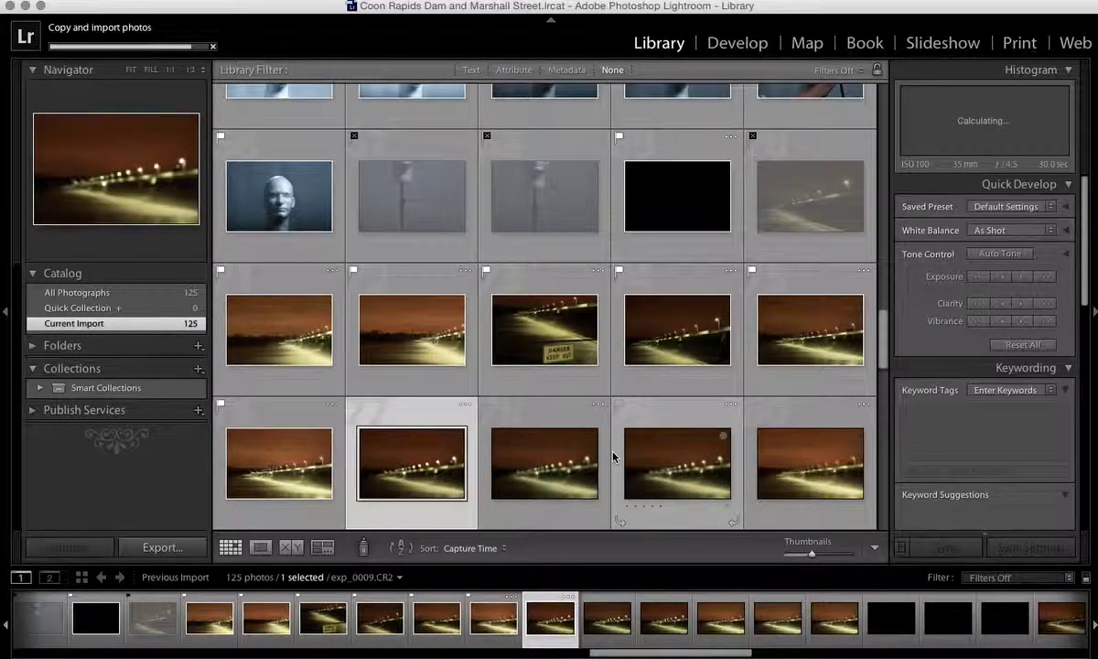
pyautogui.press('p')
pyautogui.press('p')
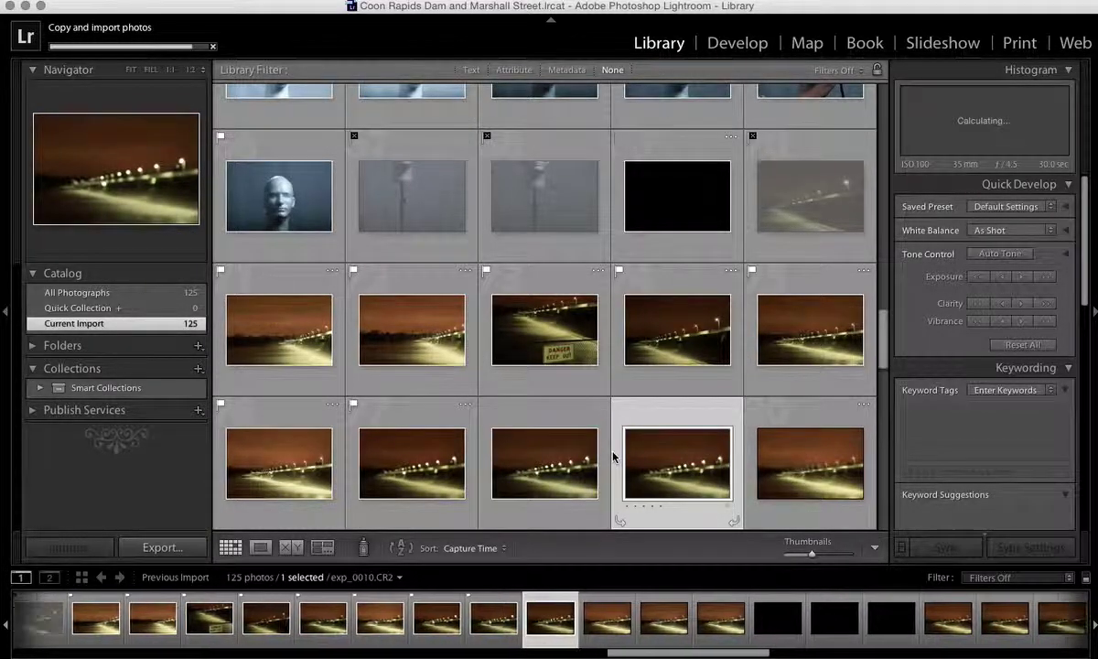
pyautogui.press('p')
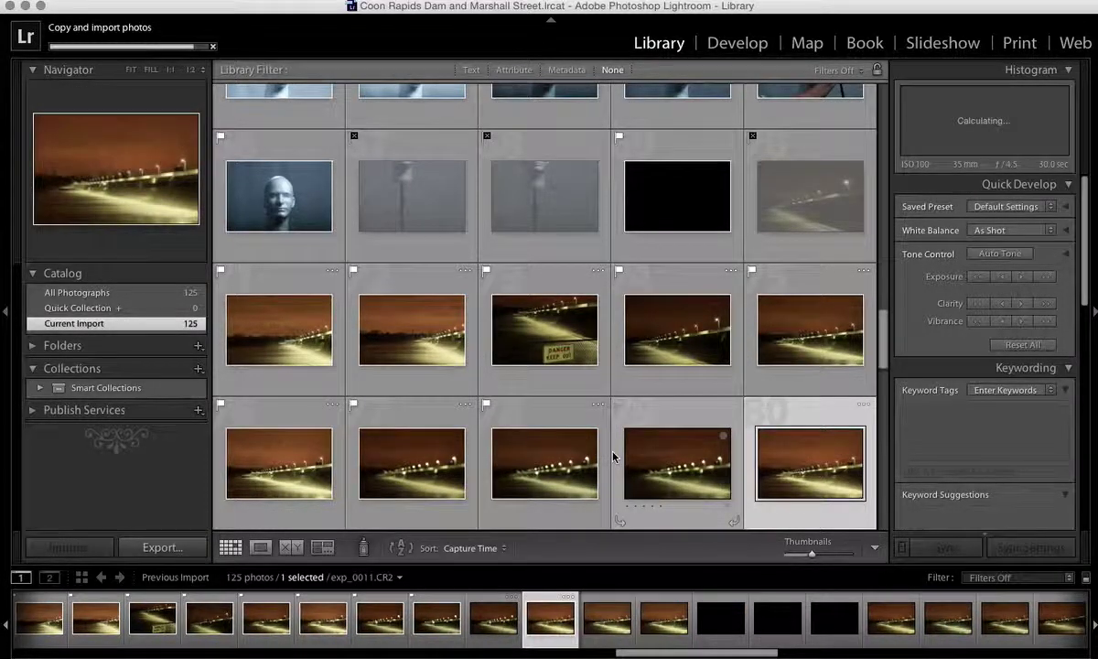
pyautogui.press('p')
pyautogui.press('p')
pyautogui.press('p')
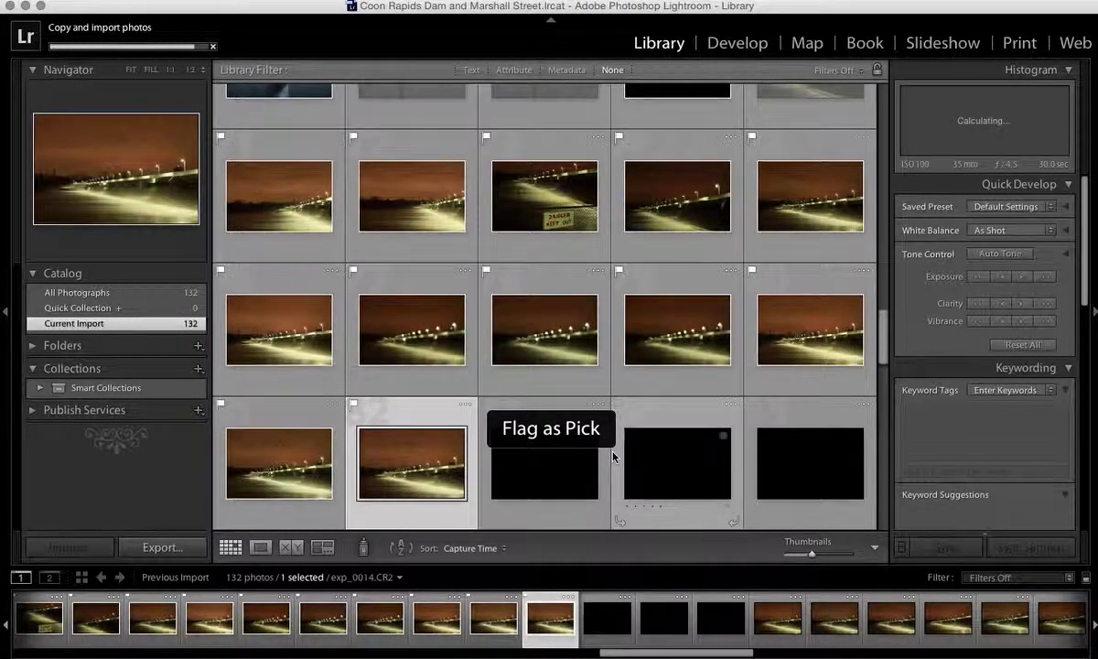
# - Reject the three black frames exp_0015 through exp_0017
pyautogui.press('x')
pyautogui.press('x')
pyautogui.press('x')
# - Flag the night dam photos exp_0018 through exp_0022 as picks
pyautogui.press('p')
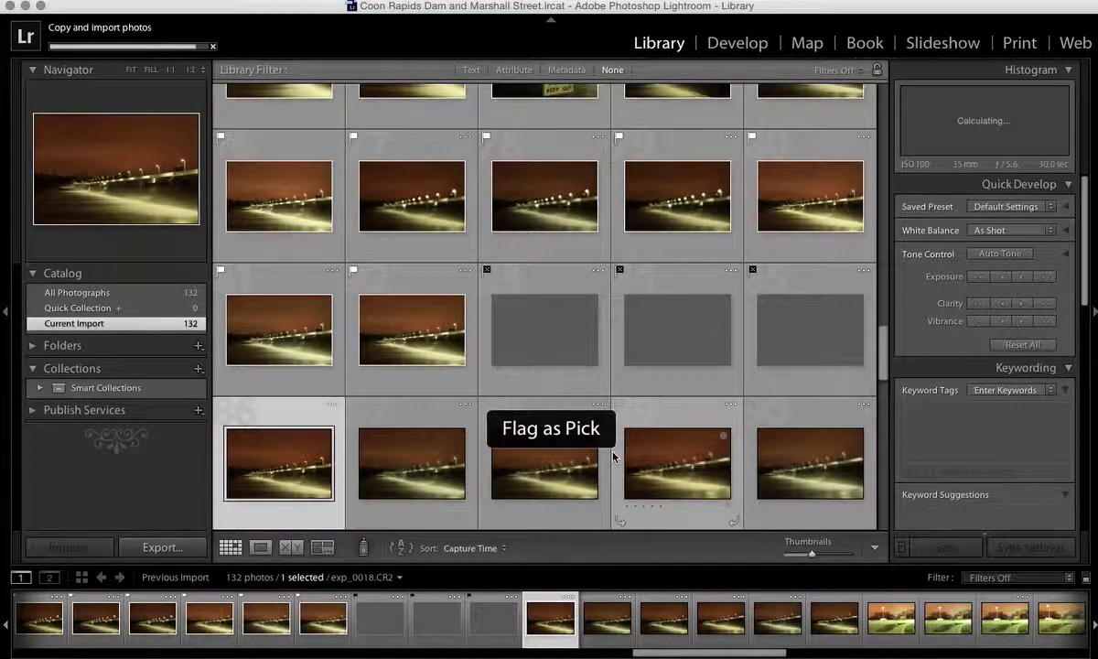
pyautogui.press('p')
pyautogui.press('p')
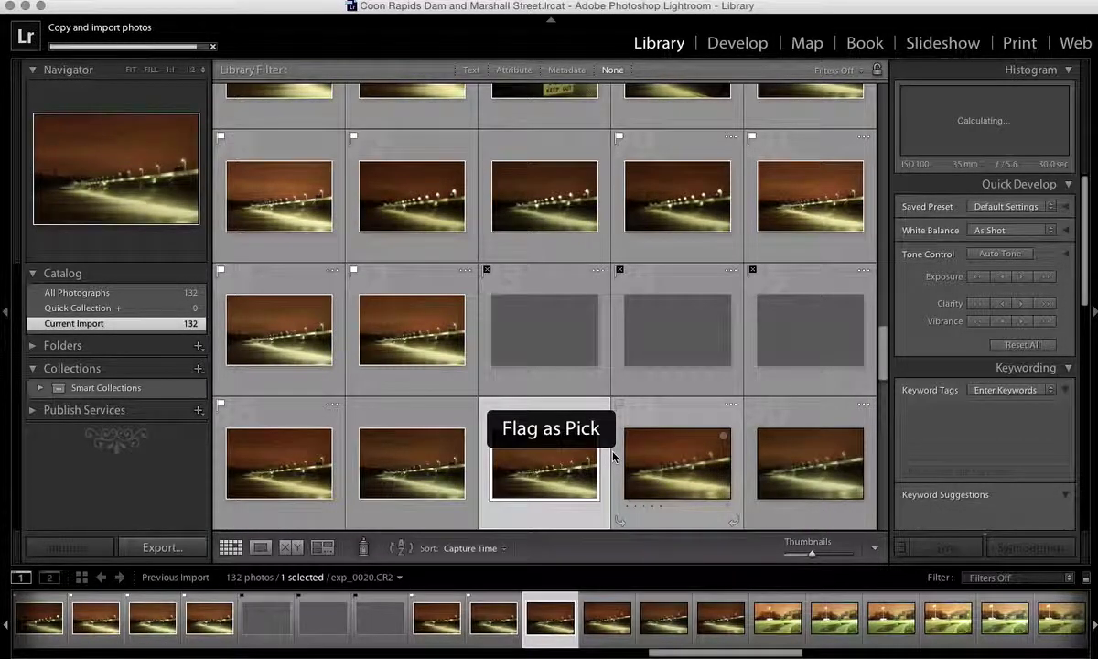
pyautogui.press('p')
pyautogui.press('p')
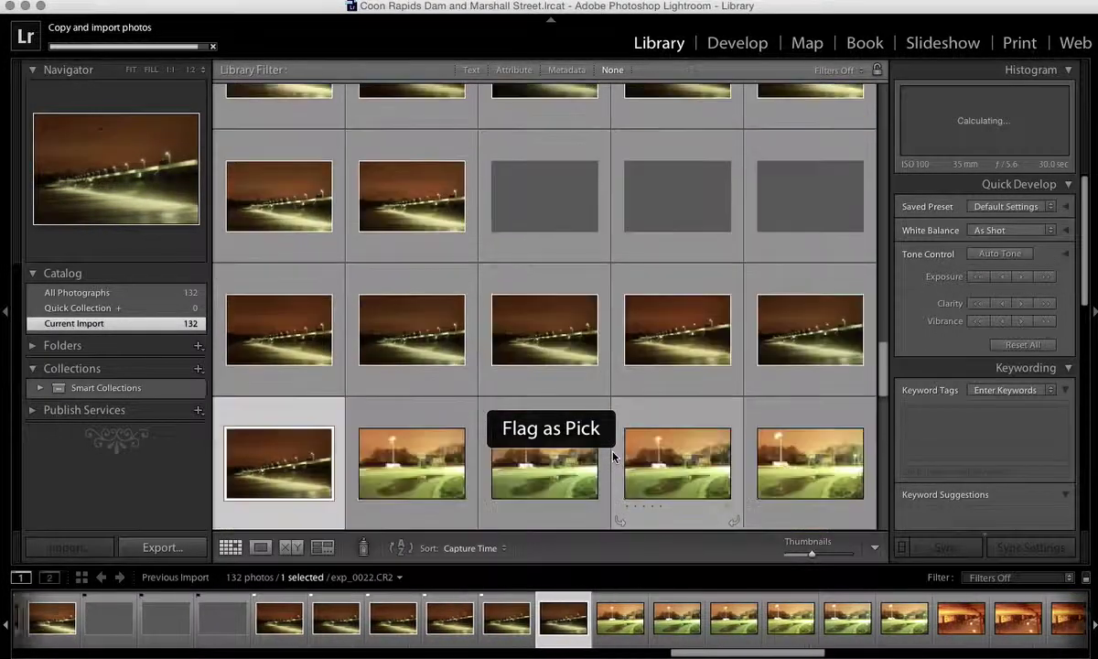
# - Flag the dam photo exp_0023 and the green park photos exp_0024 through exp_0029 as picks, skipping exp_0025
pyautogui.press('p')
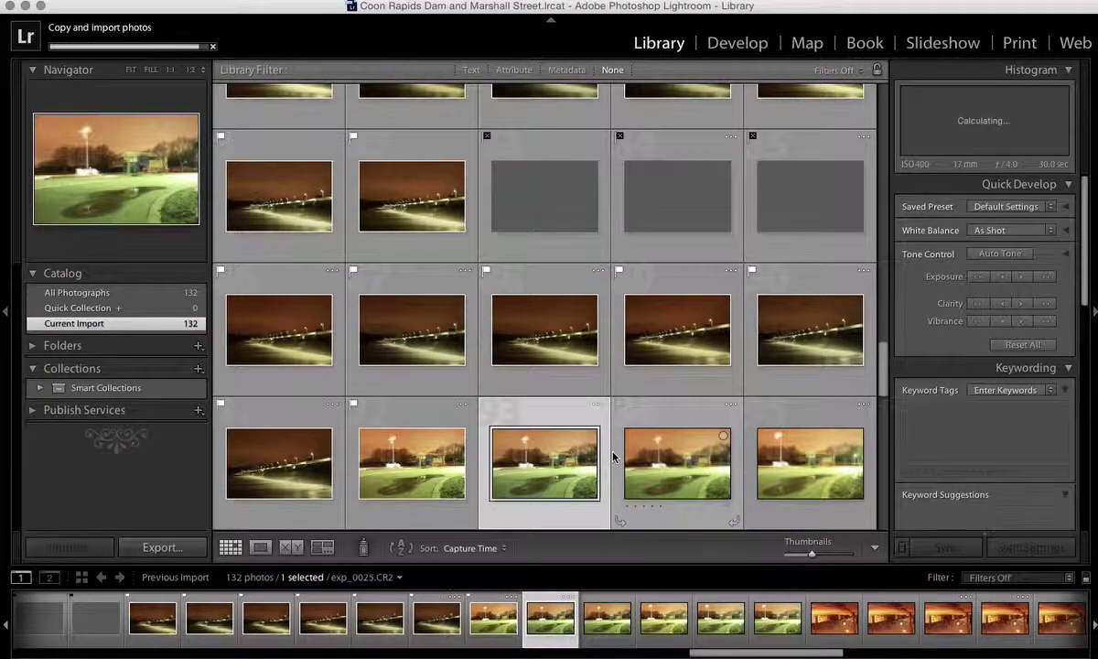
pyautogui.press('p')
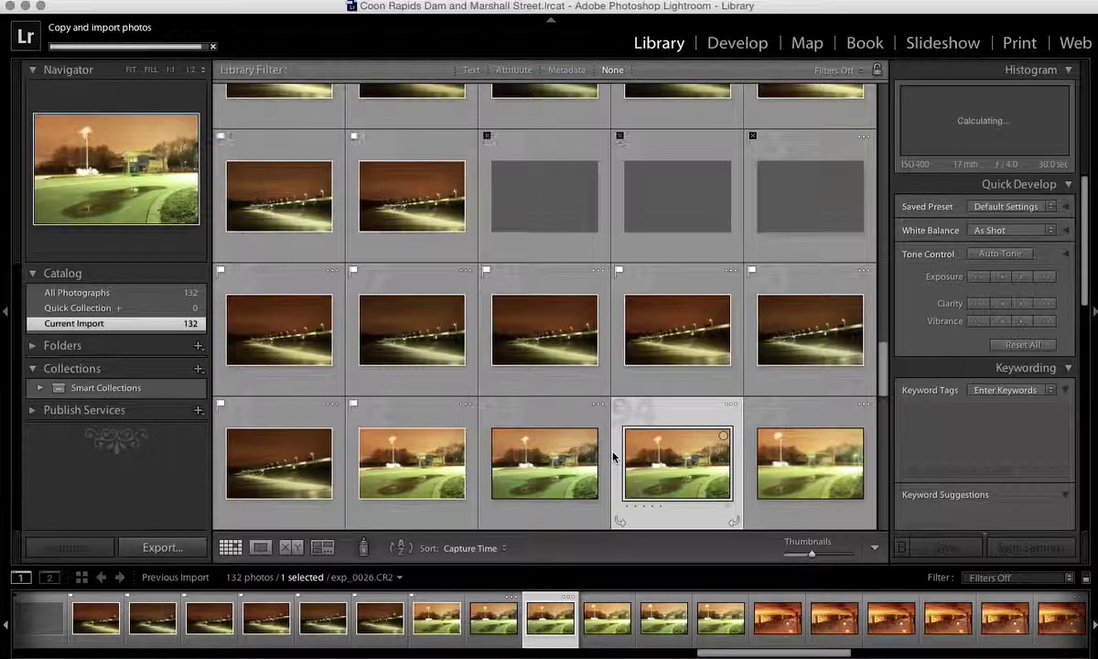
pyautogui.press('p')
pyautogui.press('p')
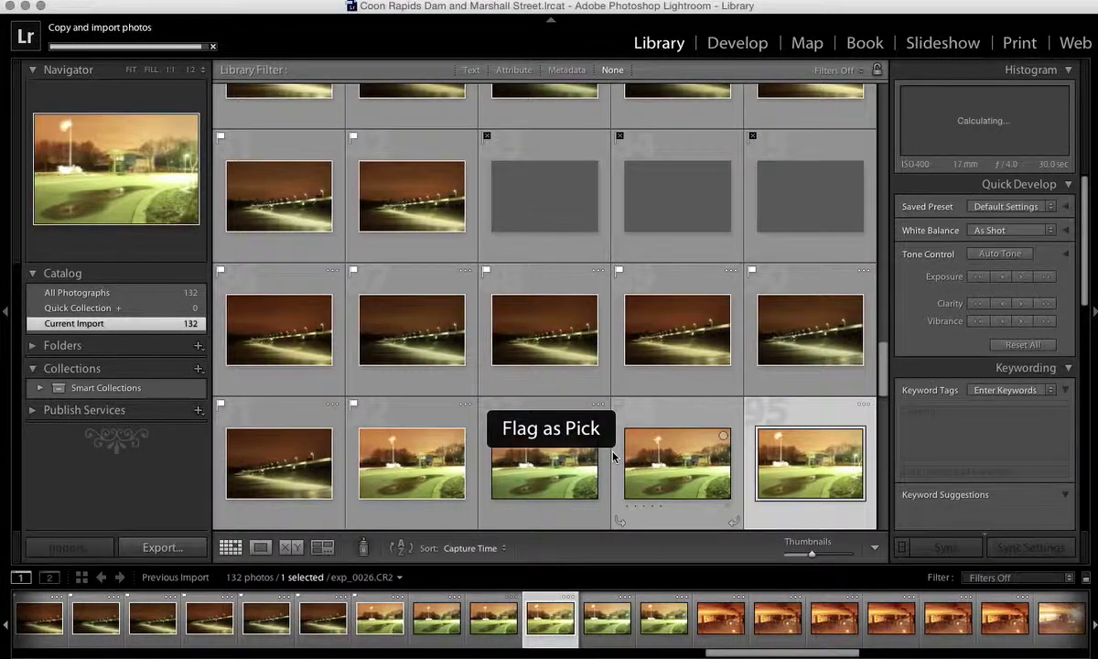
pyautogui.press('p')
pyautogui.press('p')
pyautogui.press('p')
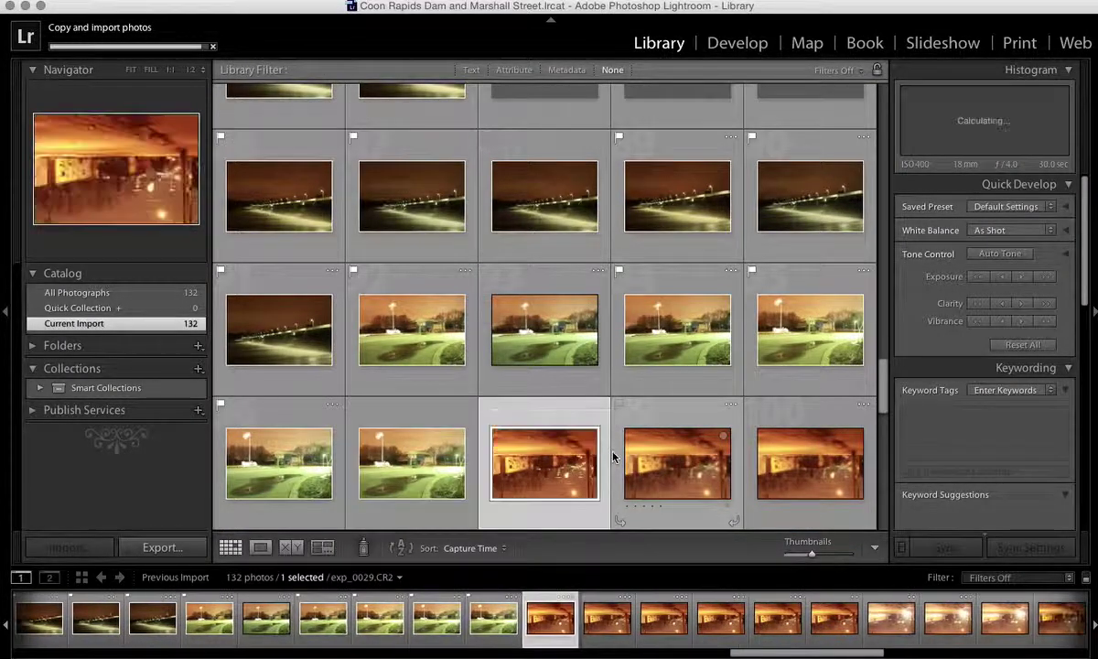
# - Flag the orange-lit night photos exp_0030 through exp_0035 as picks
pyautogui.press('p')
pyautogui.press('p')
pyautogui.press('p')
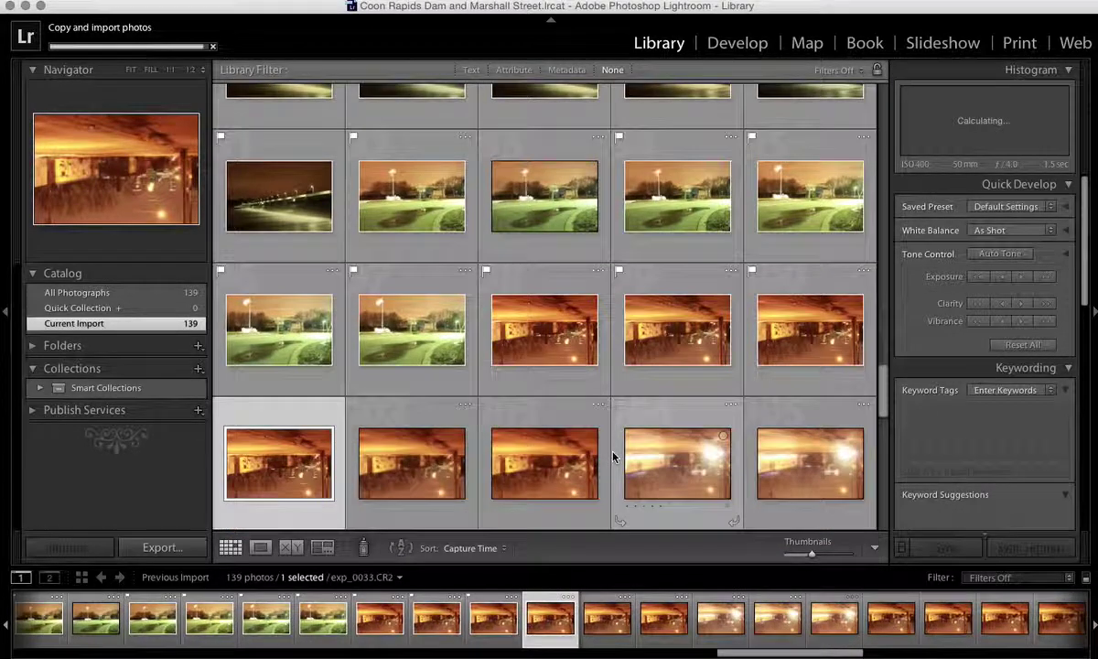
pyautogui.press('p')
pyautogui.press('p')
pyautogui.press('p')
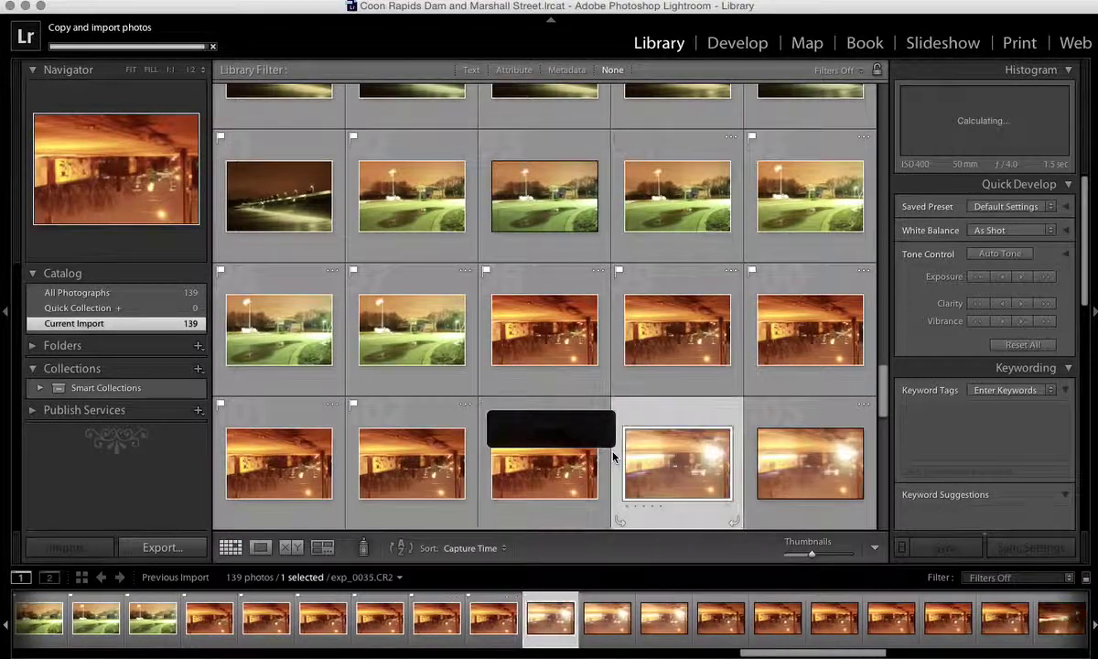
# - Flag the bright-light shots exp_0036 through exp_0038 and the orange-lit photos exp_0039 and exp_0040 as picks
pyautogui.press('p')
pyautogui.press('p')
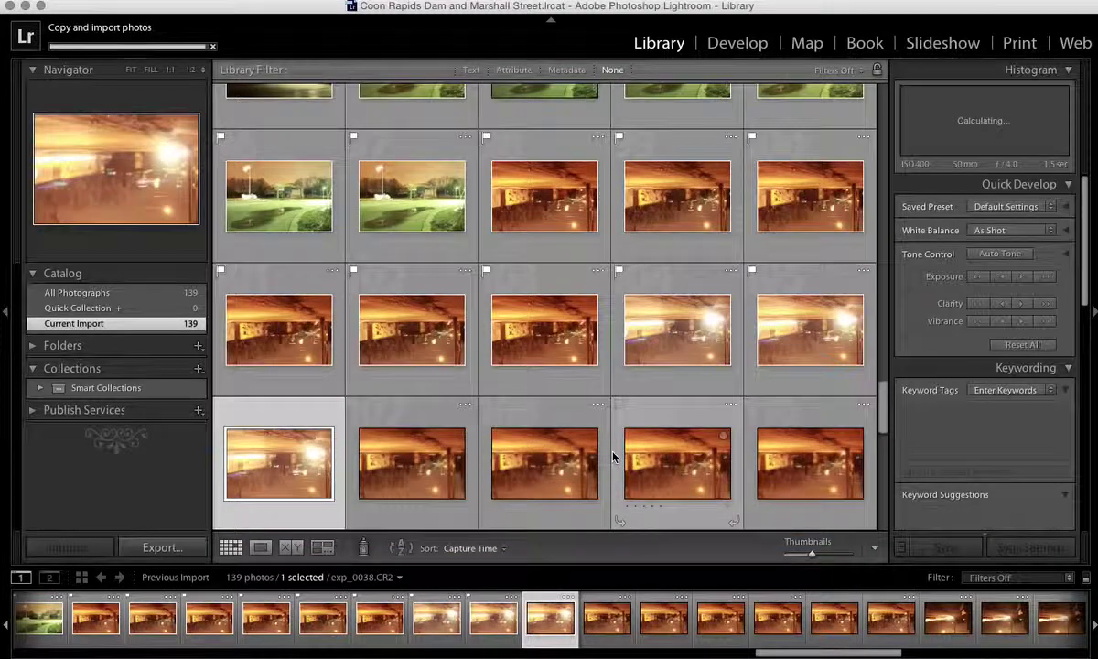
pyautogui.press('p')
pyautogui.press('p')
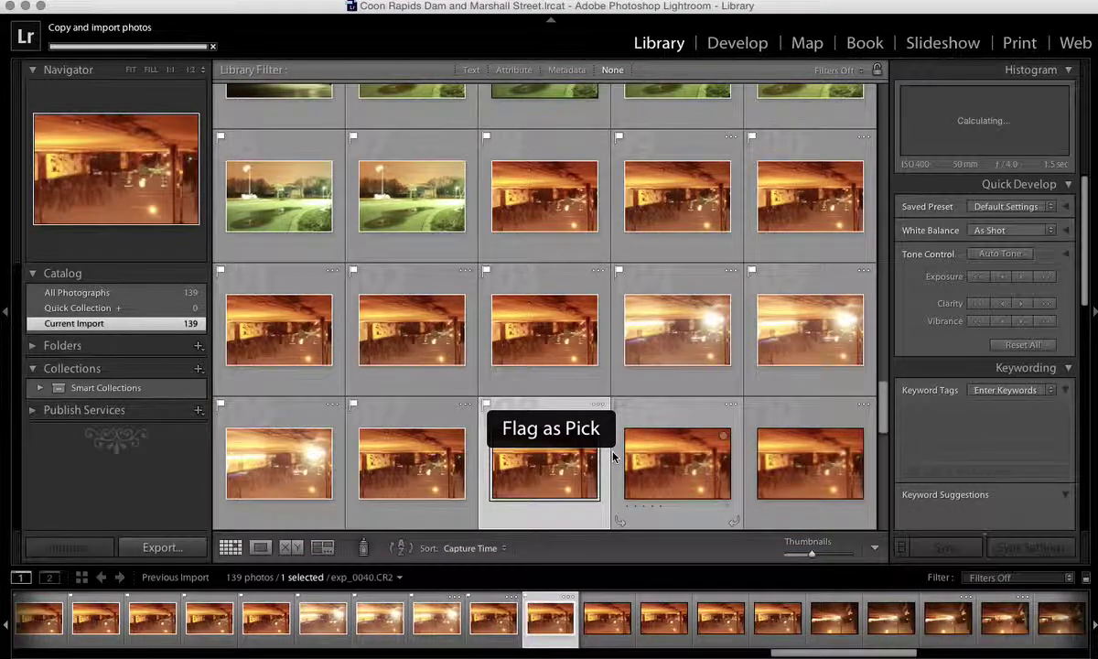
# - Flag the orange-lit night photos exp_0041 through exp_0044 as picks
pyautogui.press('p')
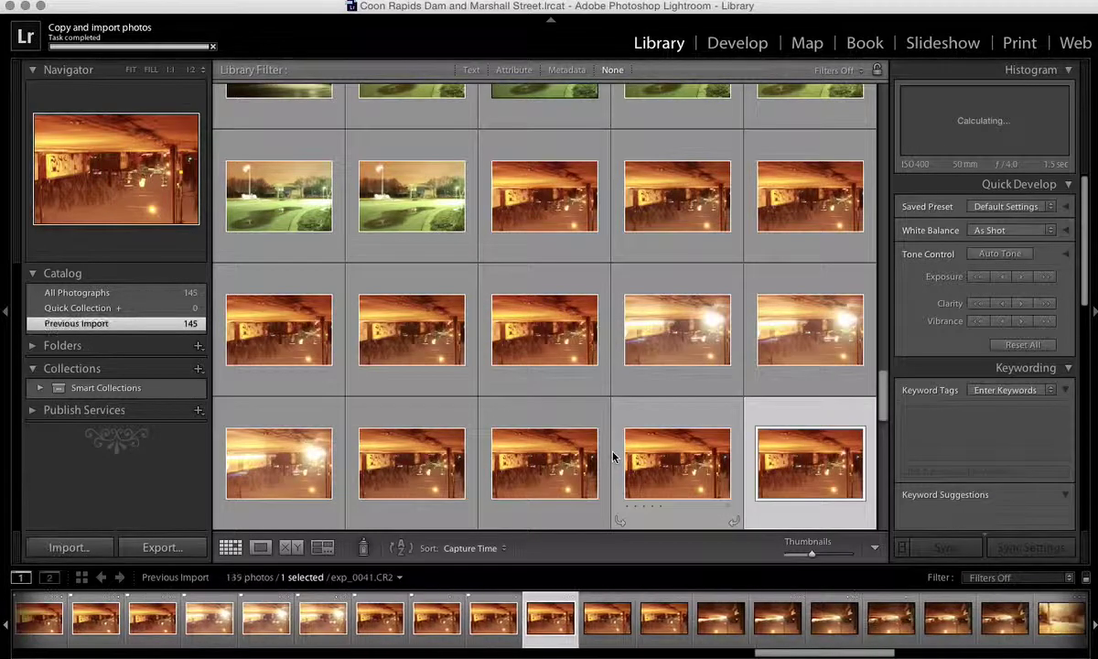
pyautogui.press('p')
pyautogui.press('p')
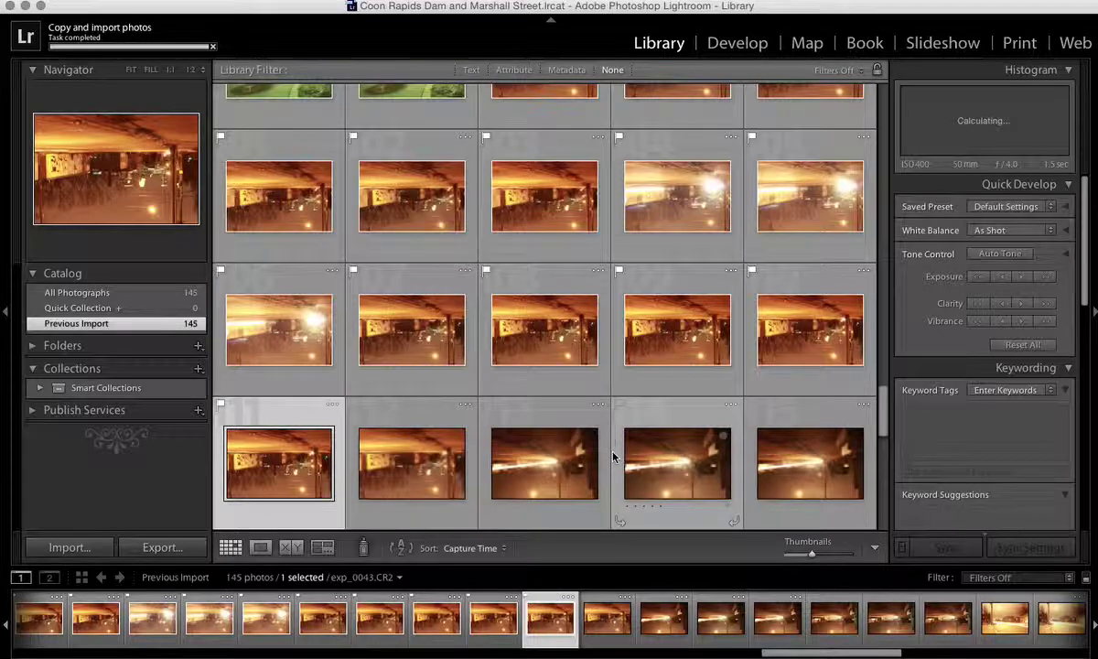
pyautogui.press('Right')
pyautogui.press('Right')
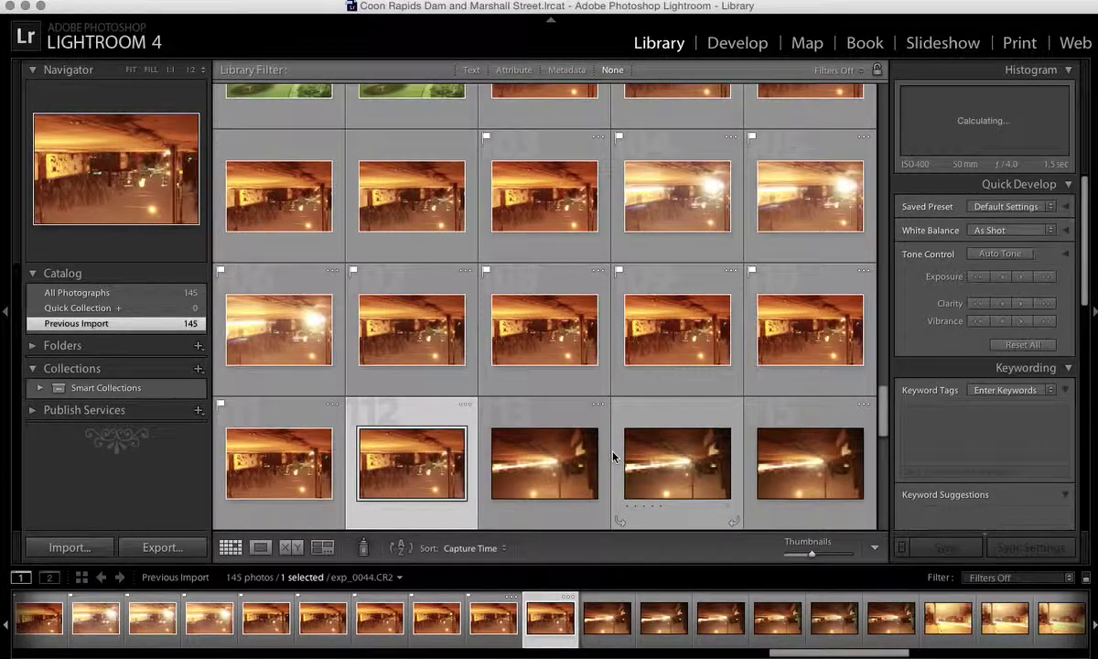
pyautogui.press('Left')
# - Flag the dark light-streak photos exp_0045 through exp_0050 as picks
pyautogui.press('p')
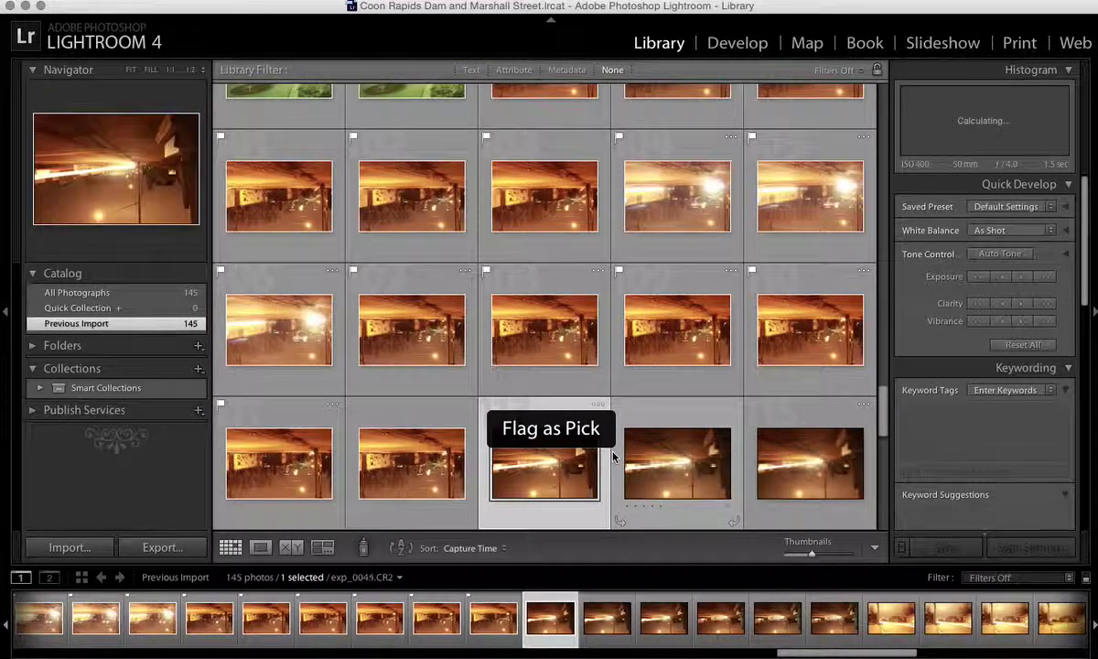
pyautogui.press('p')
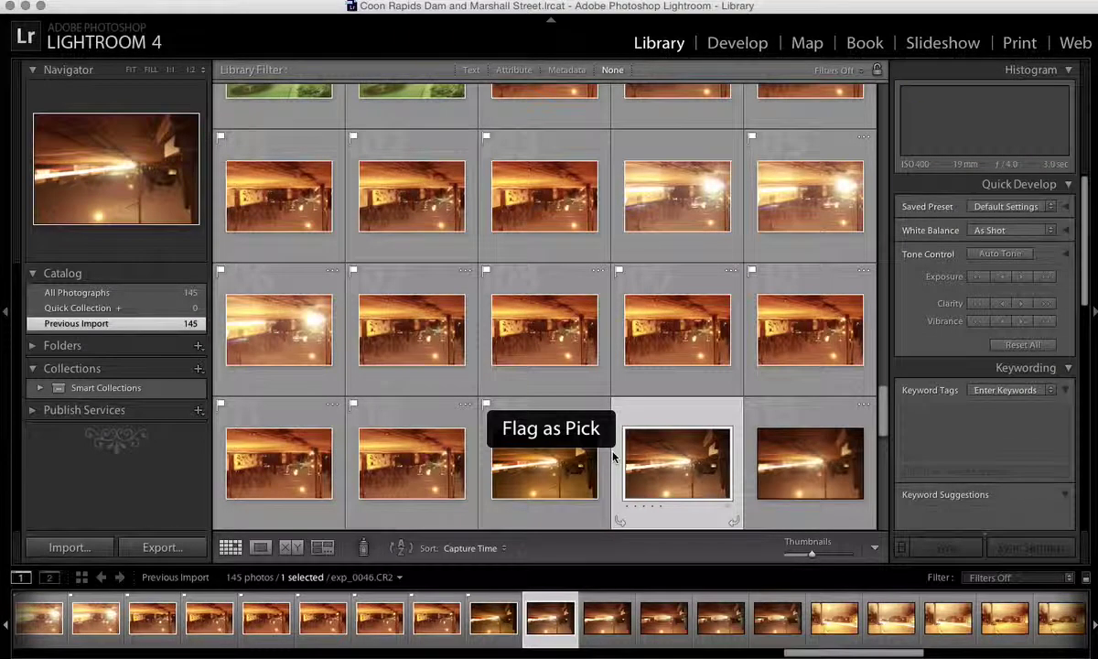
pyautogui.press('Right')
pyautogui.press('p')
pyautogui.press('p')
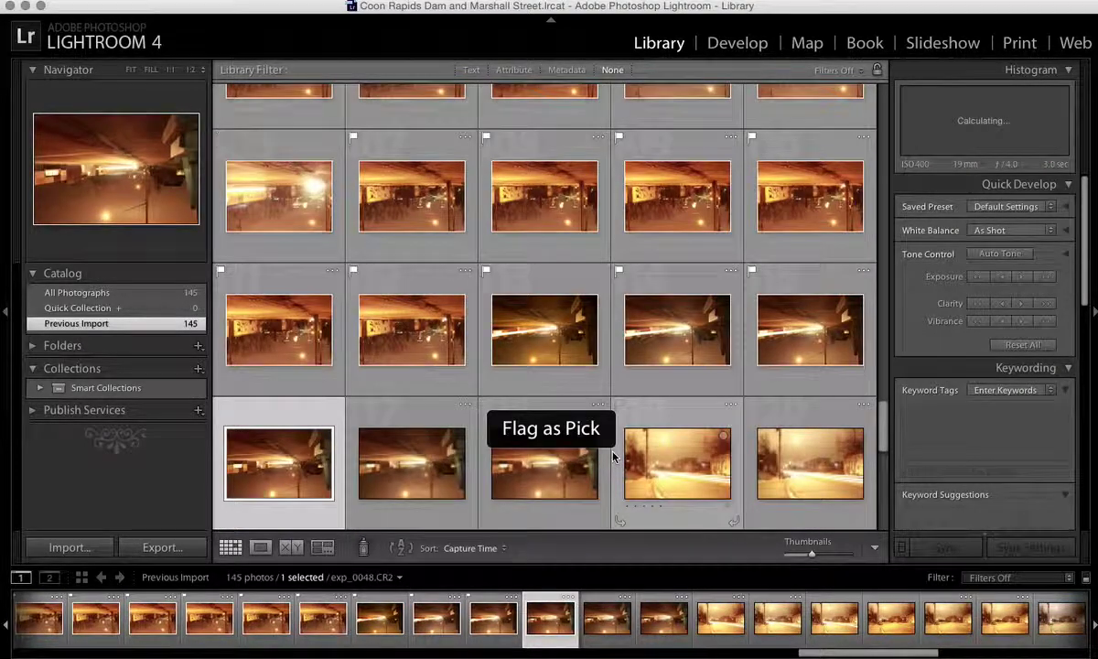
pyautogui.press('p')
pyautogui.press('p')
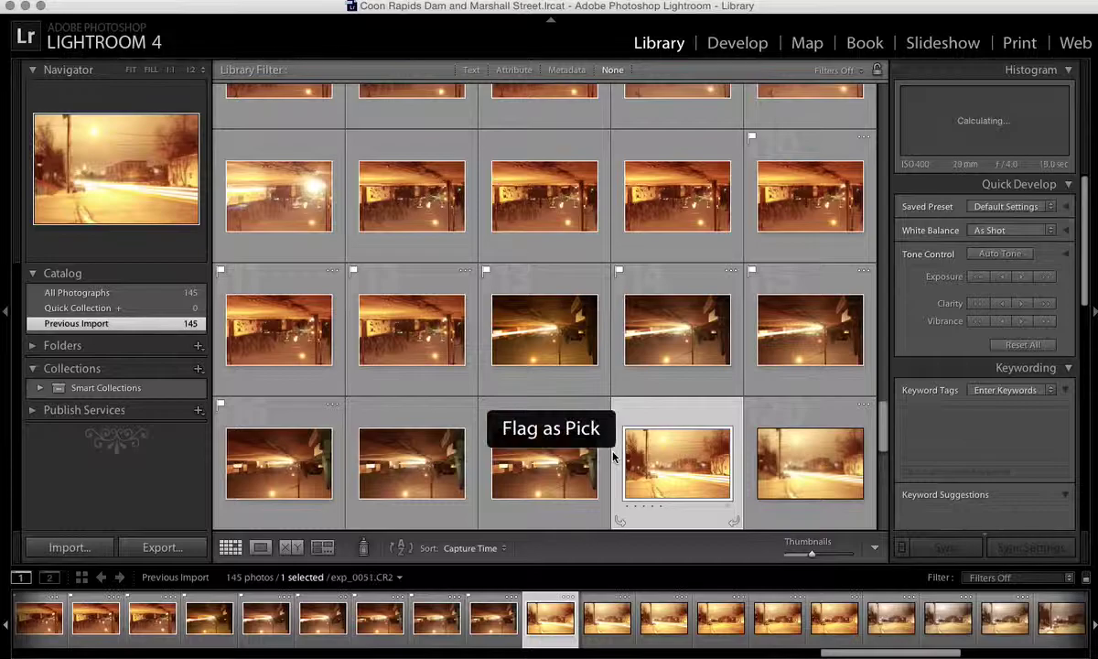
# - Flag the bright yellow street photos exp_0051 through exp_0053 as picks
pyautogui.press('p')
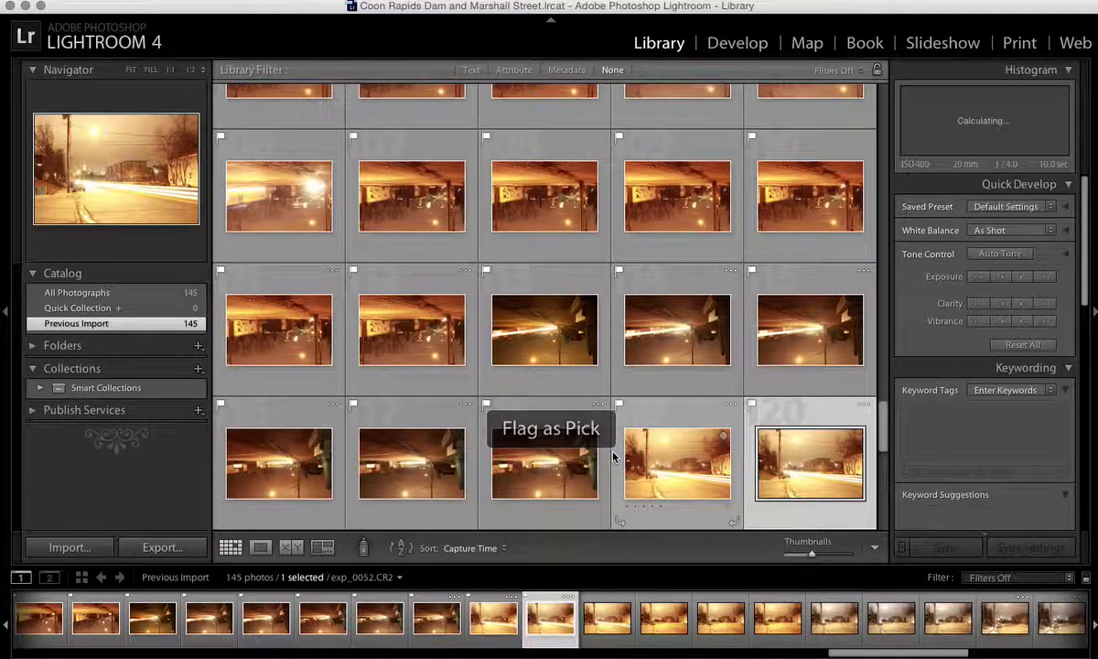
pyautogui.scroll(-5, 613, 455)
pyautogui.scroll(-4, 613, 455)
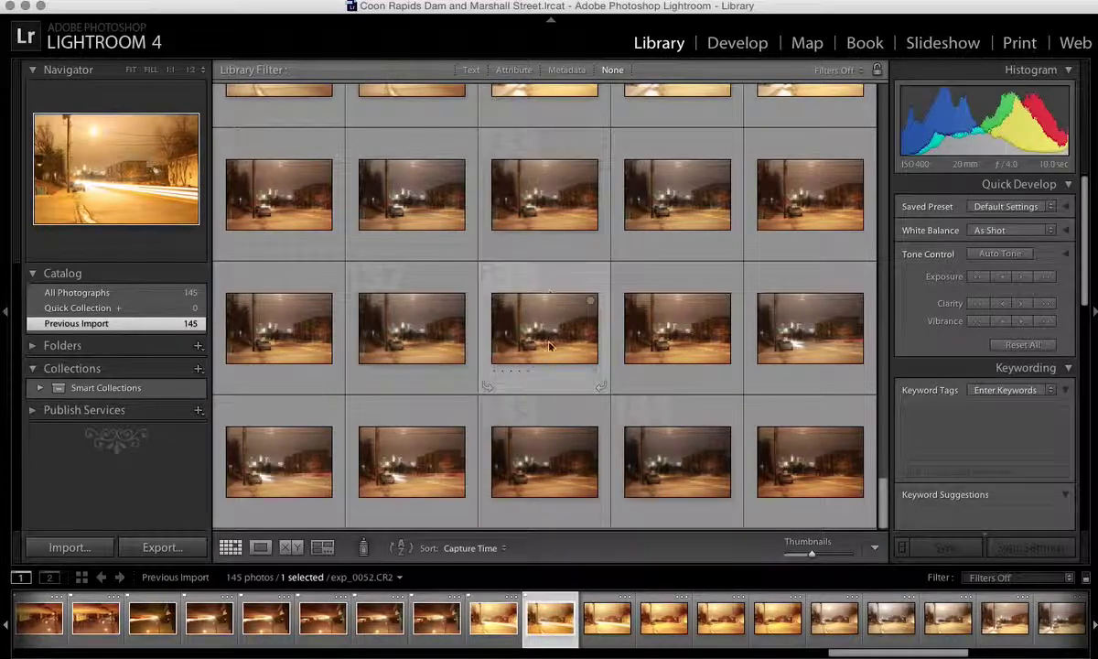
pyautogui.scroll(3, 546, 428)
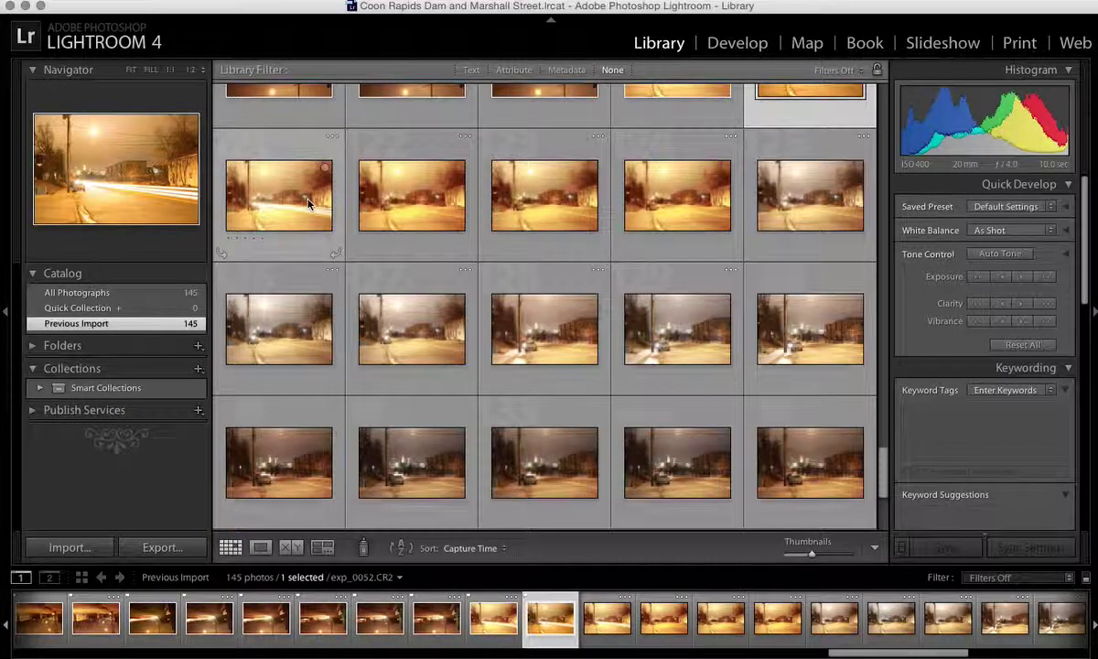
pyautogui.click(308, 203)
pyautogui.press('p')
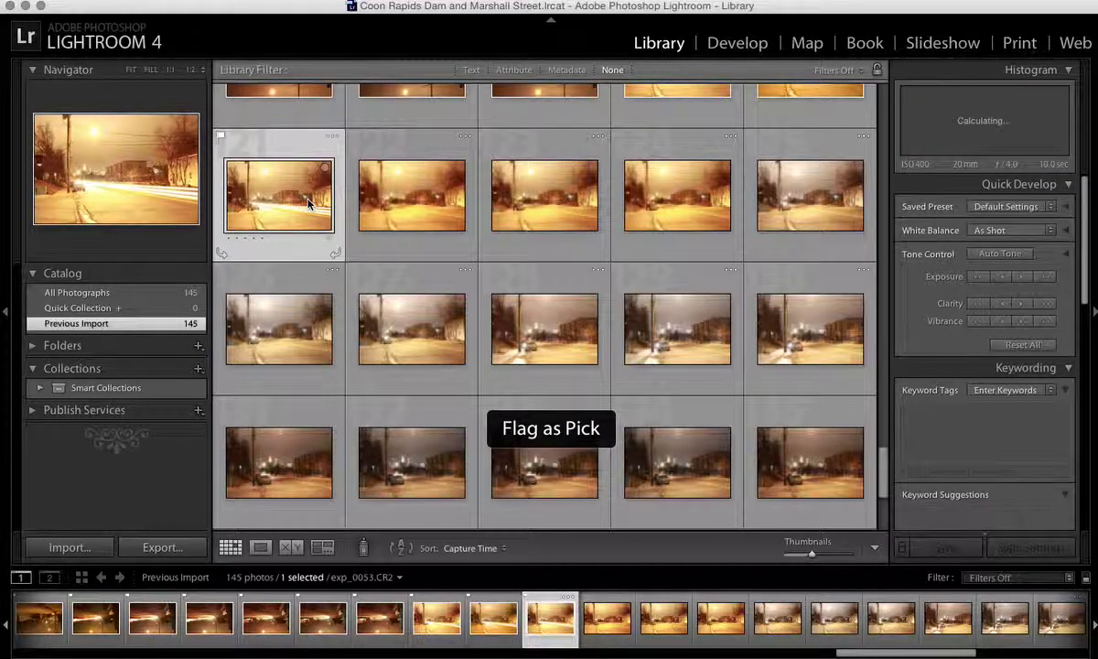
# - Flag the remaining street photos in this row, exp_0054 through exp_0057, as picks
pyautogui.press('Right')
pyautogui.press('Right')
pyautogui.press('Right')
pyautogui.press('Right')
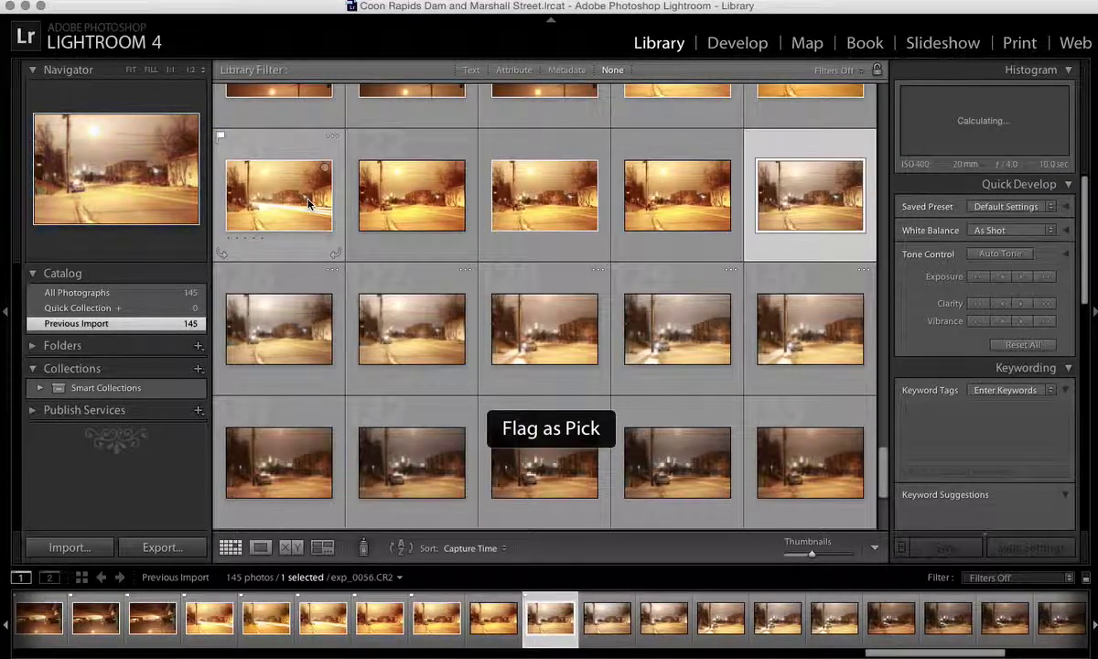
pyautogui.press('p')
pyautogui.press('Left')
pyautogui.press('p')
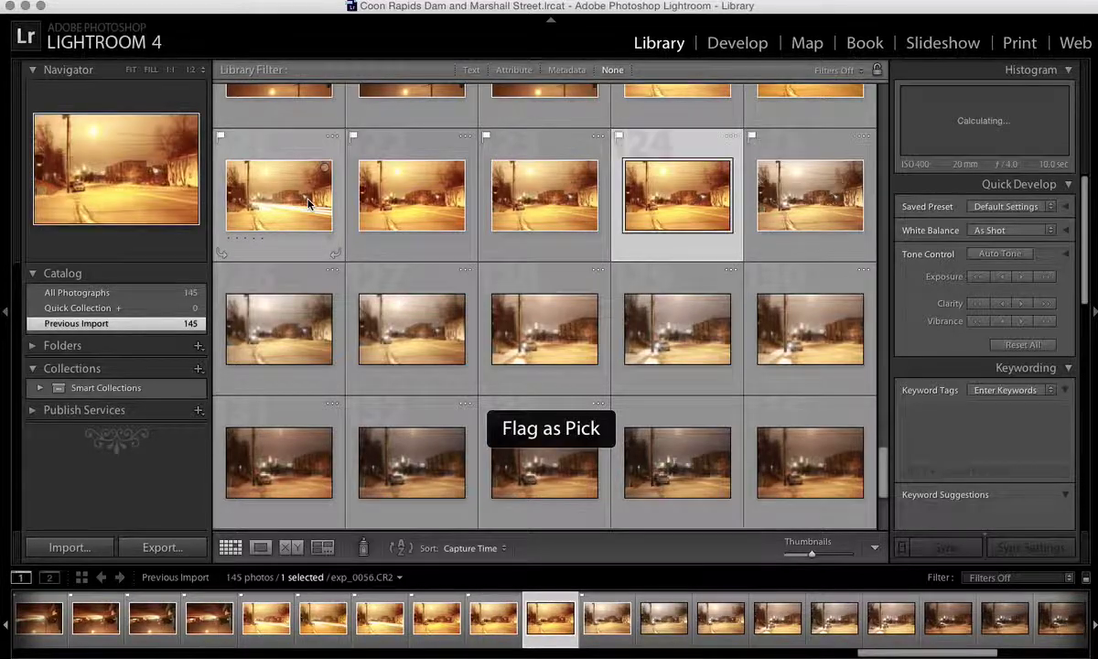
# - Go back over the neighbouring street photos and flag exp_0055 as a pick
pyautogui.press('Up')
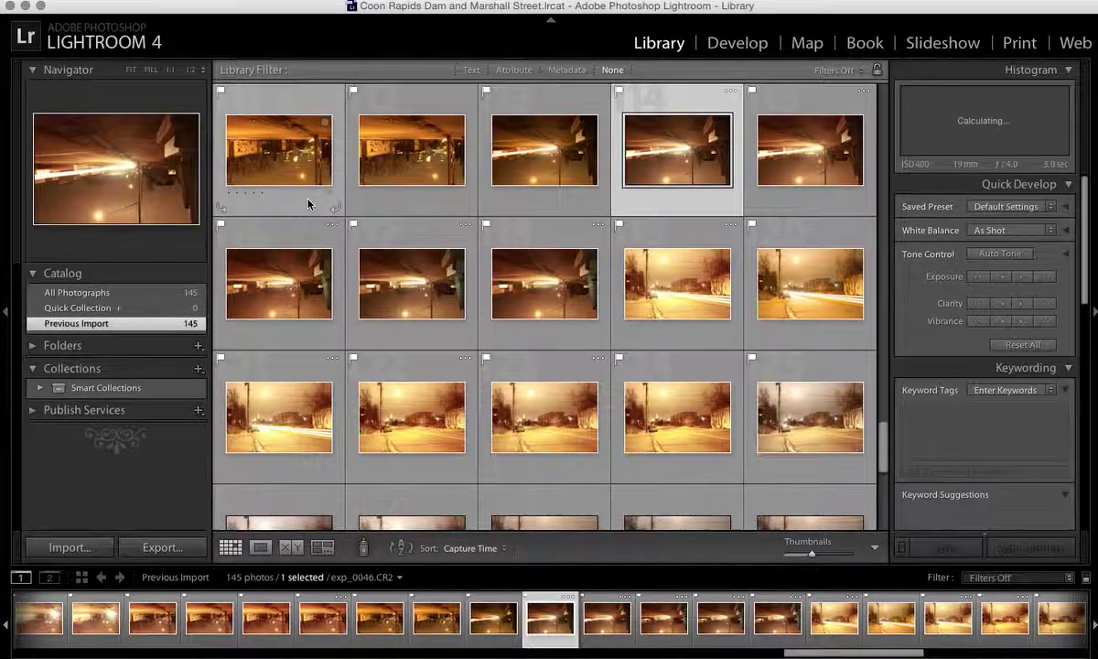
pyautogui.press('Down')
pyautogui.press('Down')
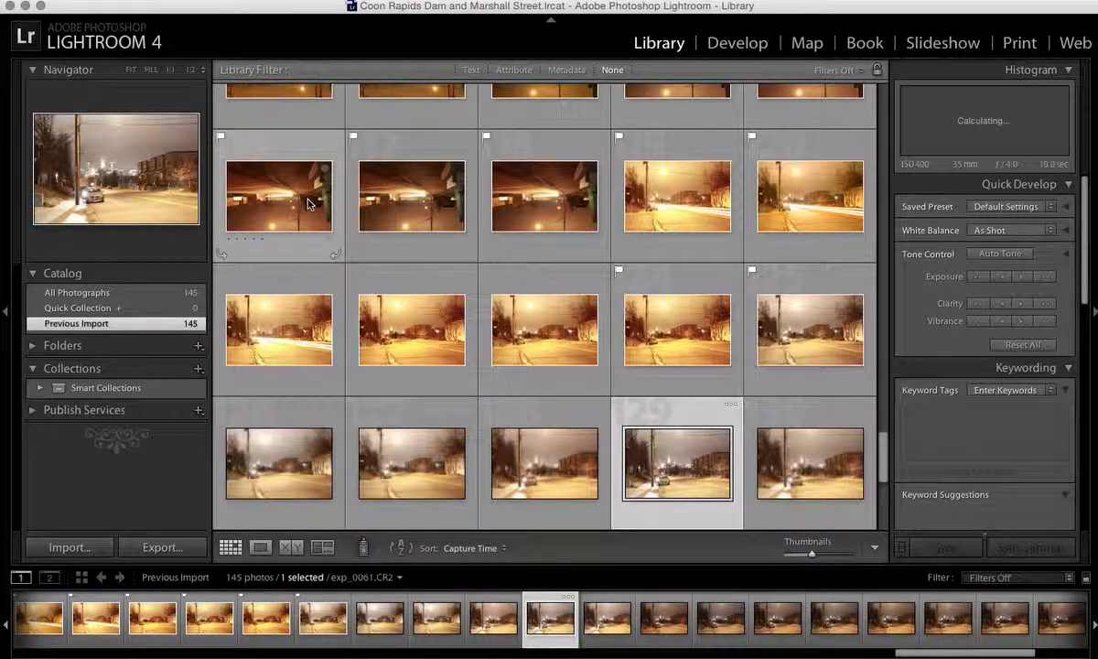
pyautogui.press('Left')
pyautogui.press('Up')
pyautogui.press('p')
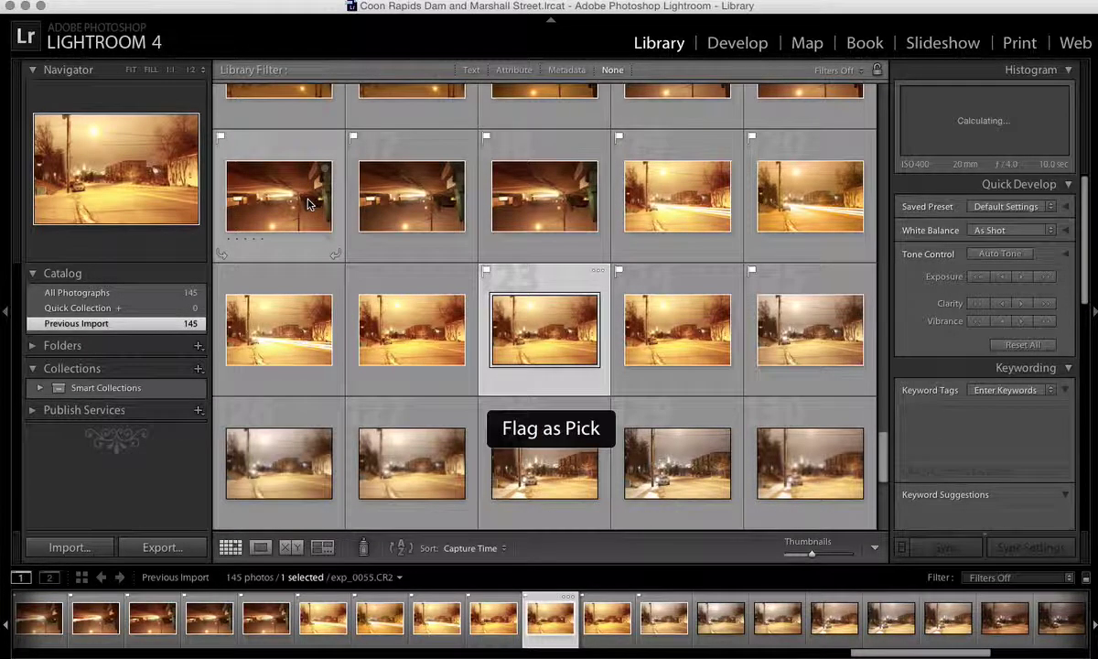
# - Flag the paler street photos exp_0058 through exp_0062 as picks
pyautogui.press('Left')
pyautogui.press('Left')
pyautogui.press('Down')
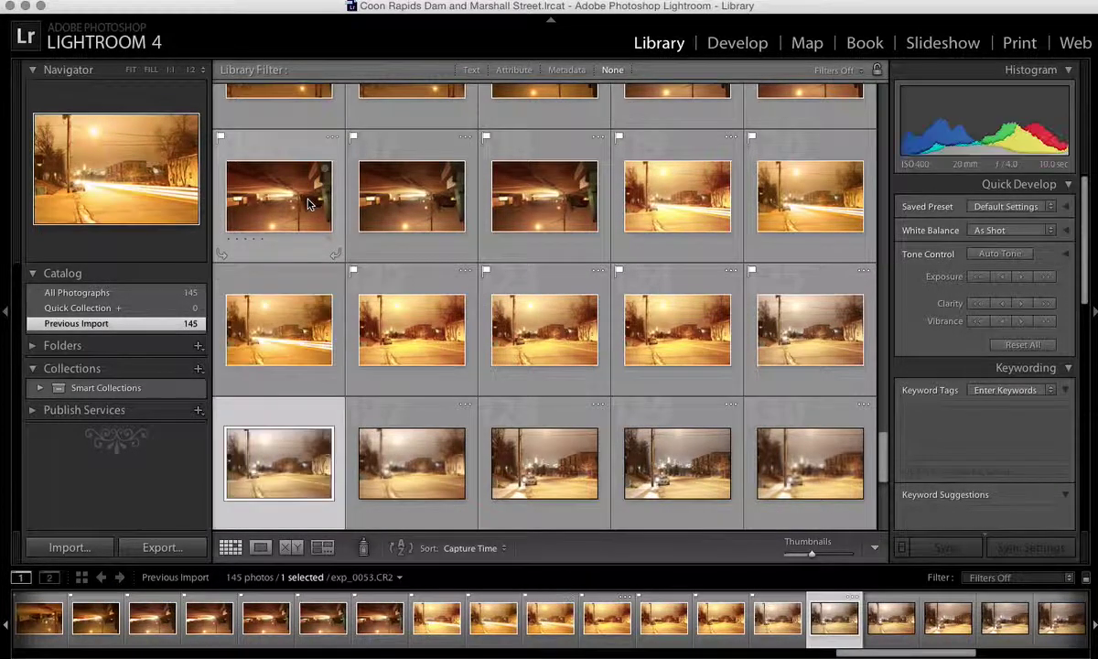
pyautogui.press('p')
pyautogui.press('Right')
pyautogui.press('Right')
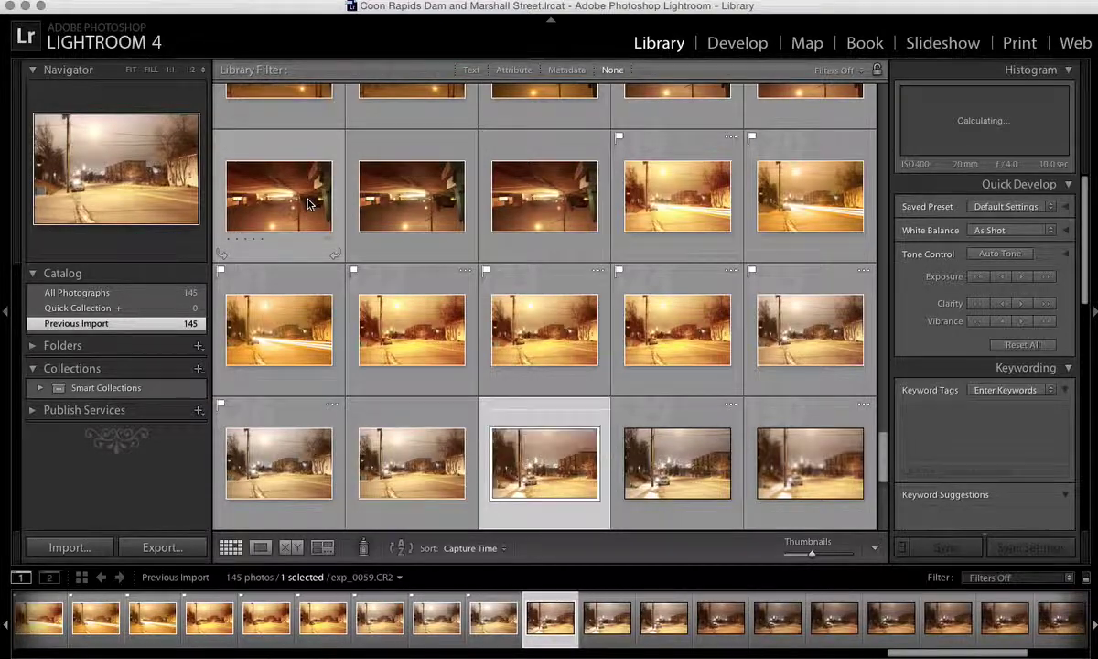
pyautogui.press('p')
pyautogui.press('Right')
pyautogui.press('Right')
pyautogui.press('p')
pyautogui.press('Right')
# - Flag the darker skyline street photos exp_0063 through exp_0067 as picks
pyautogui.press('p')
pyautogui.press('Right')
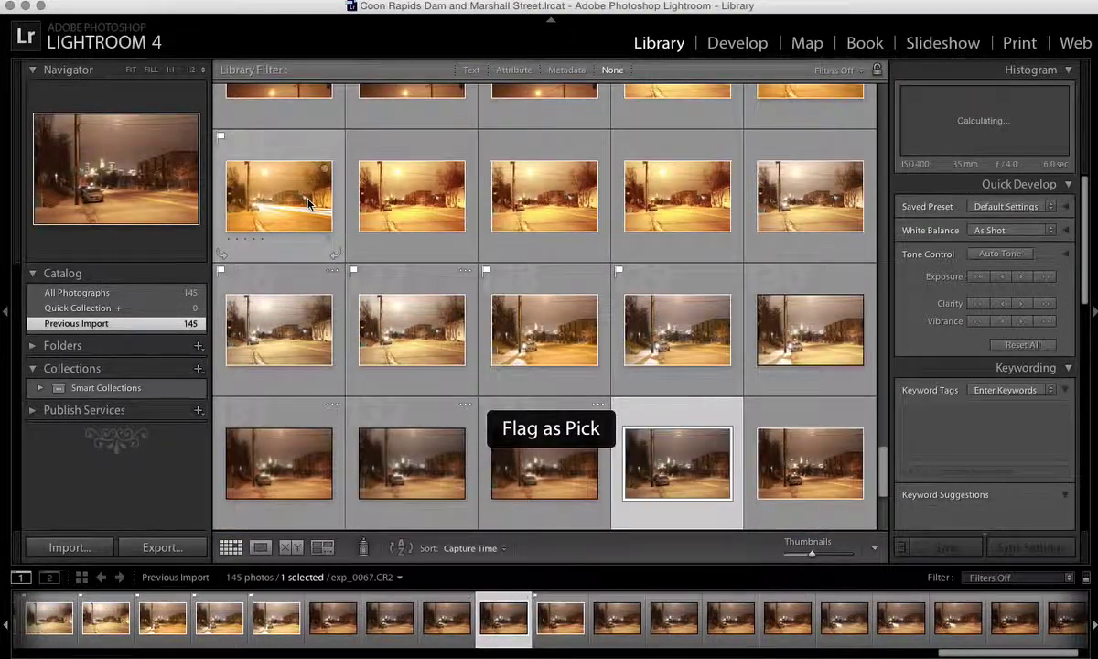
pyautogui.press('Left')
pyautogui.press('p')
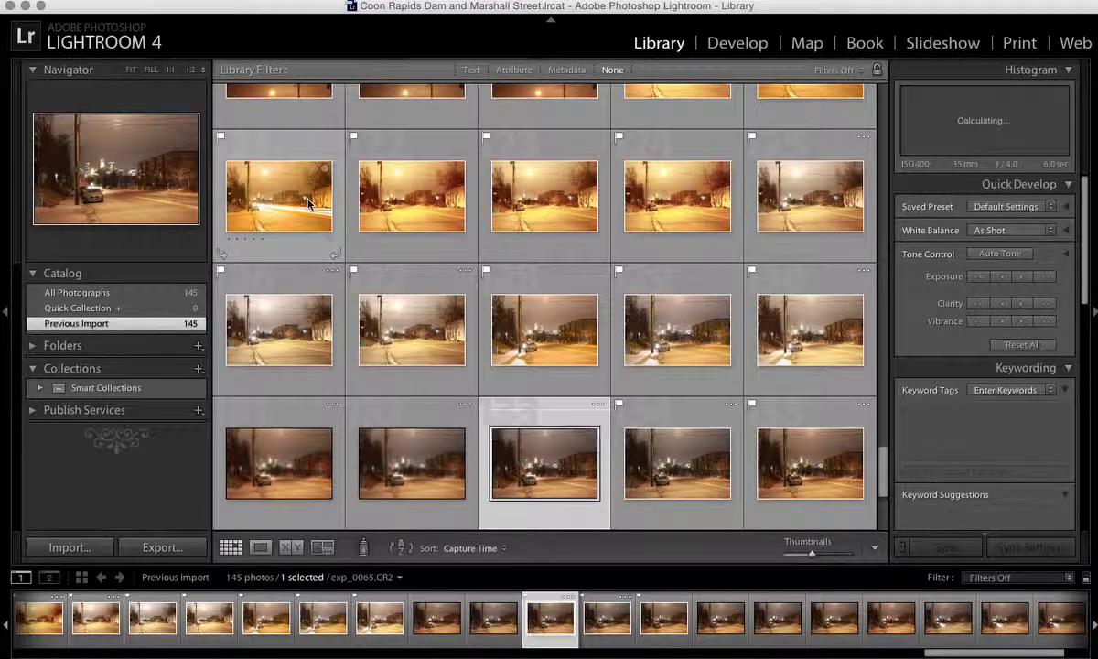
pyautogui.press('Left')
pyautogui.press('Left')
pyautogui.press('p')
pyautogui.press('Right')
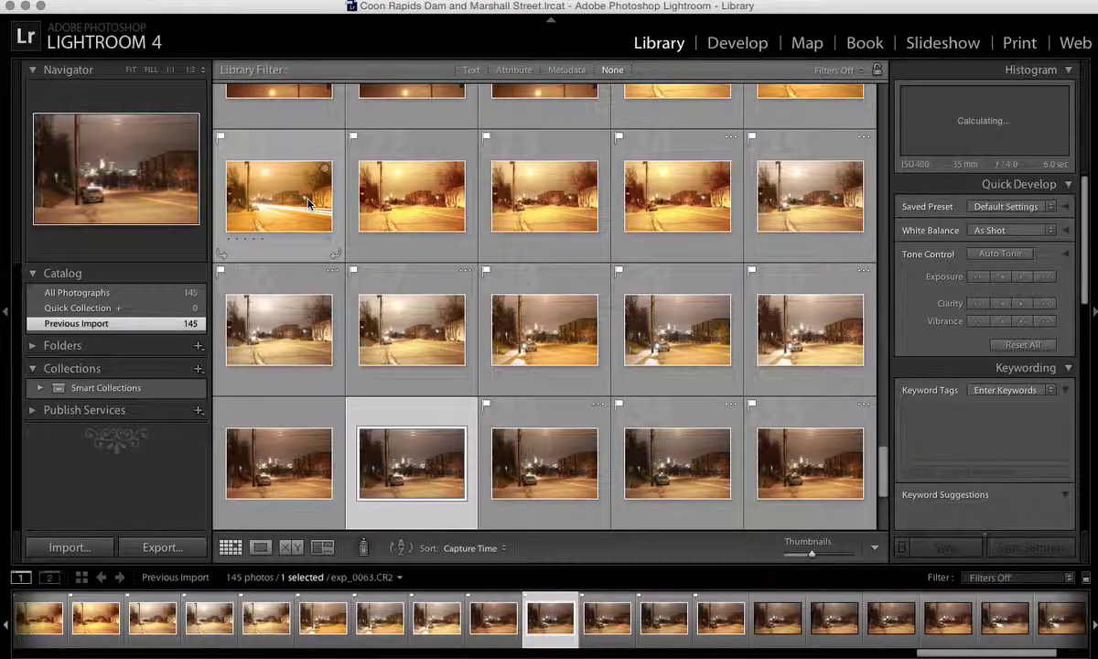
# - Flag the skyline street photos exp_0068 through exp_0072 as picks
pyautogui.press('Left')
pyautogui.press('Down')
pyautogui.press('p')
pyautogui.press('Right')
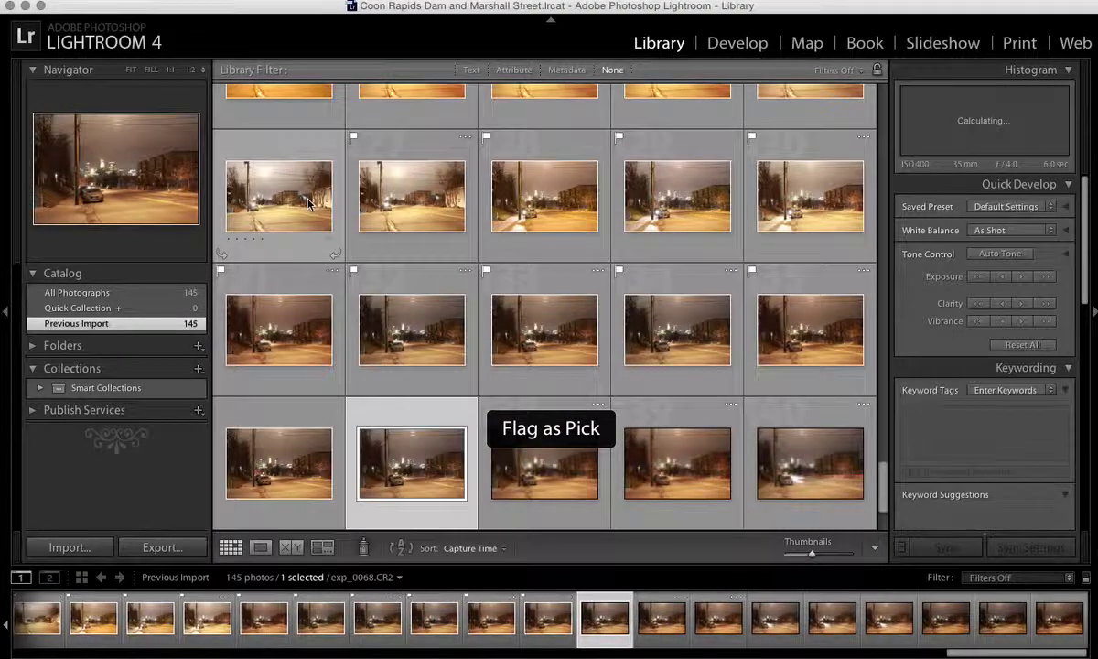
pyautogui.press('Right')
pyautogui.press('p')
pyautogui.press('Right')
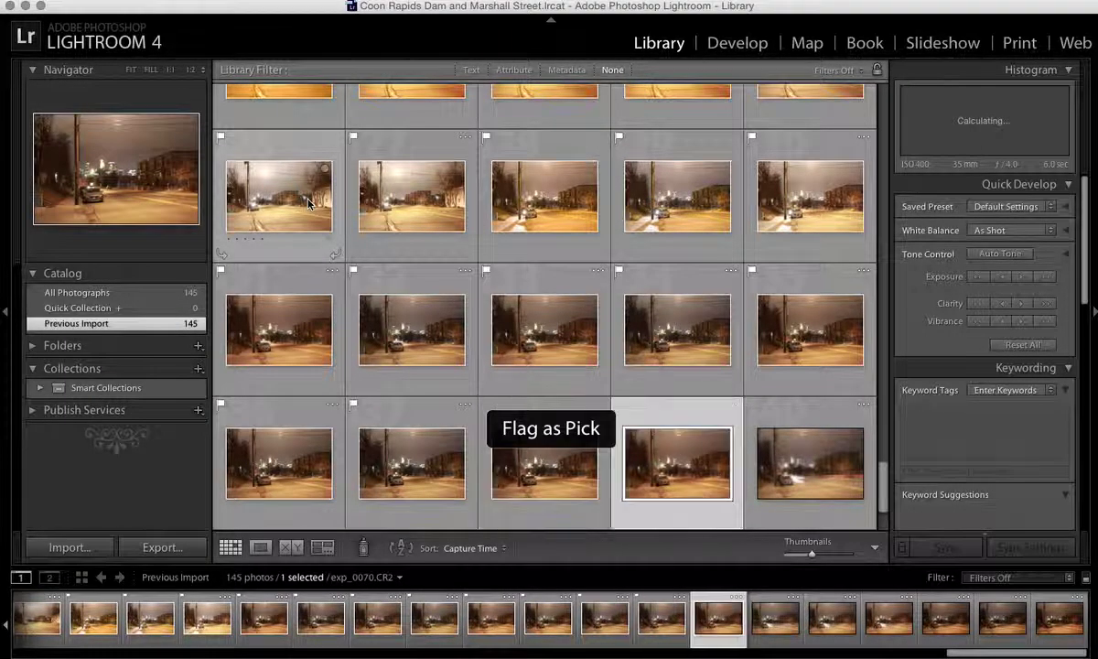
pyautogui.press('Right')
pyautogui.press('p')
# - Flag the last three skyline photos, exp_0077, exp_0076 and exp_0075, as picks
pyautogui.press('Down')
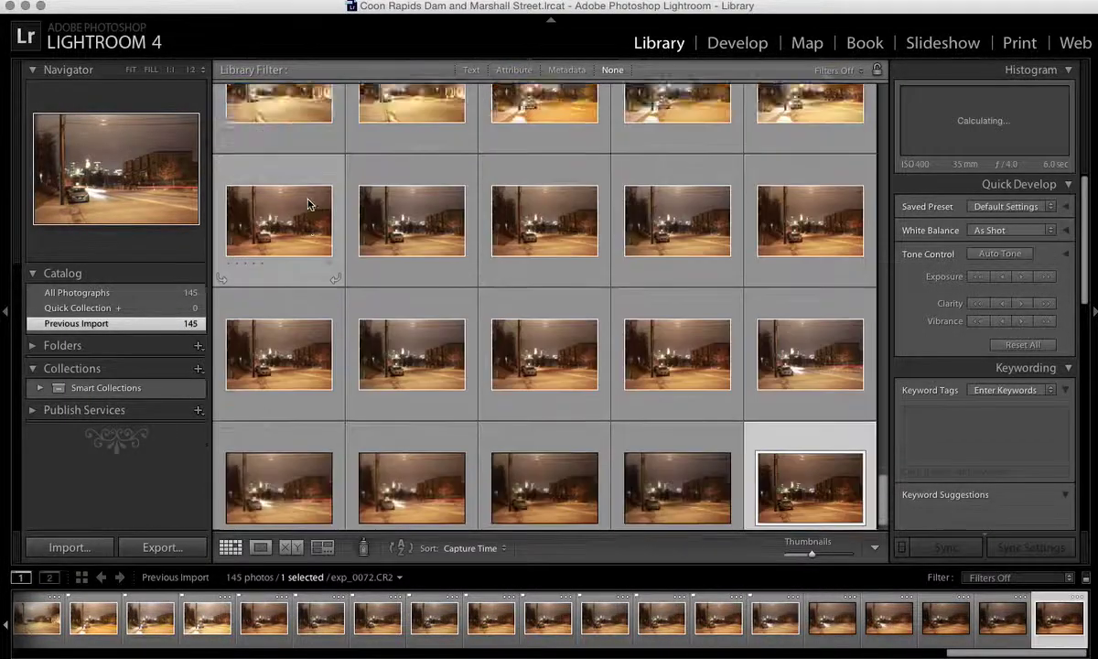
pyautogui.press('p')
pyautogui.press('Left')
pyautogui.press('Left')
pyautogui.press('Right')
pyautogui.press('p')
pyautogui.press('Left')
pyautogui.press('p')
# - Flag the car light-trail photos exp_0074 and exp_0073 as picks and return to the last photo, exp_0077
pyautogui.press('Left')
pyautogui.press('p')
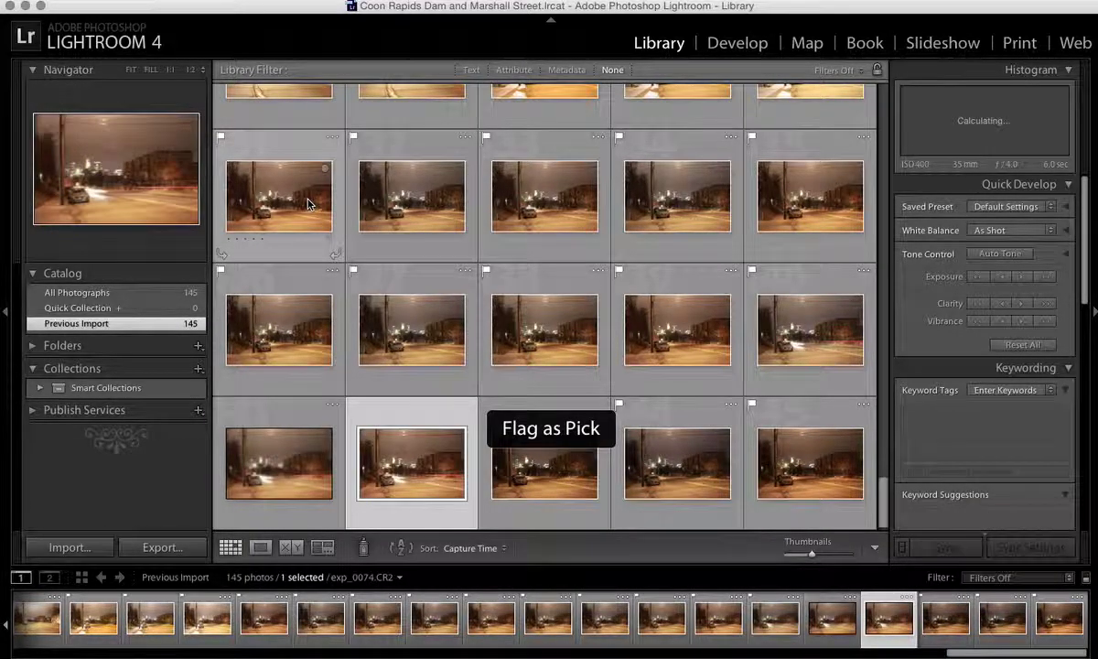
pyautogui.press('Left')
pyautogui.press('p')
pyautogui.press('Left')
pyautogui.press('Right')
pyautogui.press('Right')
pyautogui.press('Right')
pyautogui.press('Right')
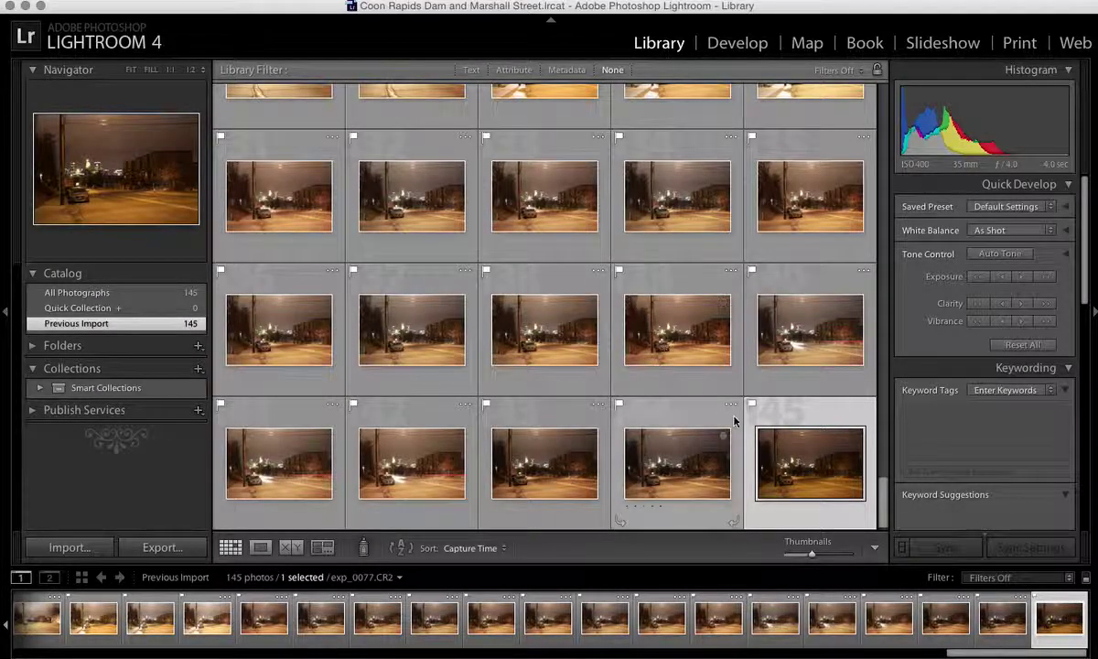
pyautogui.scroll(20, 684, 368)
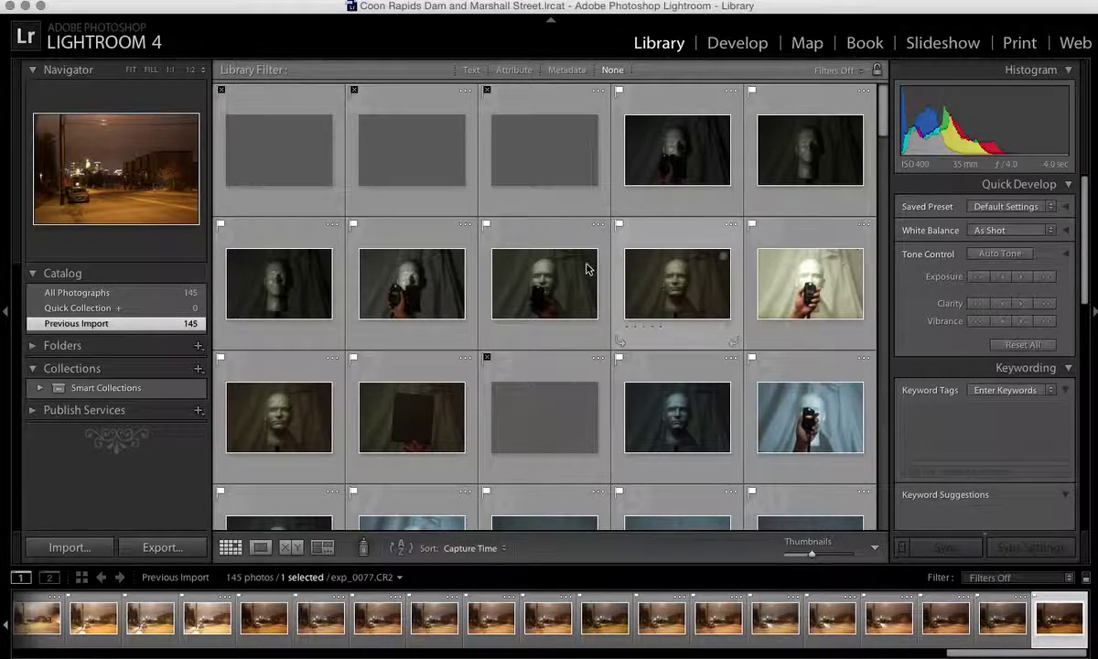
pyautogui.click(69, 547)
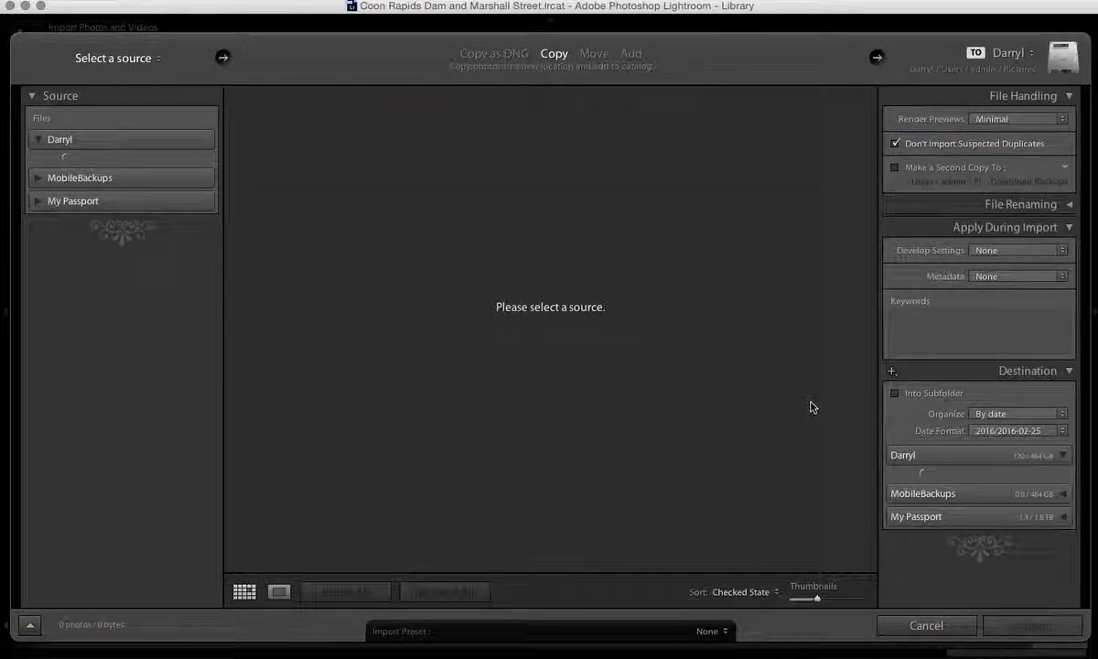
pyautogui.click(883, 625)
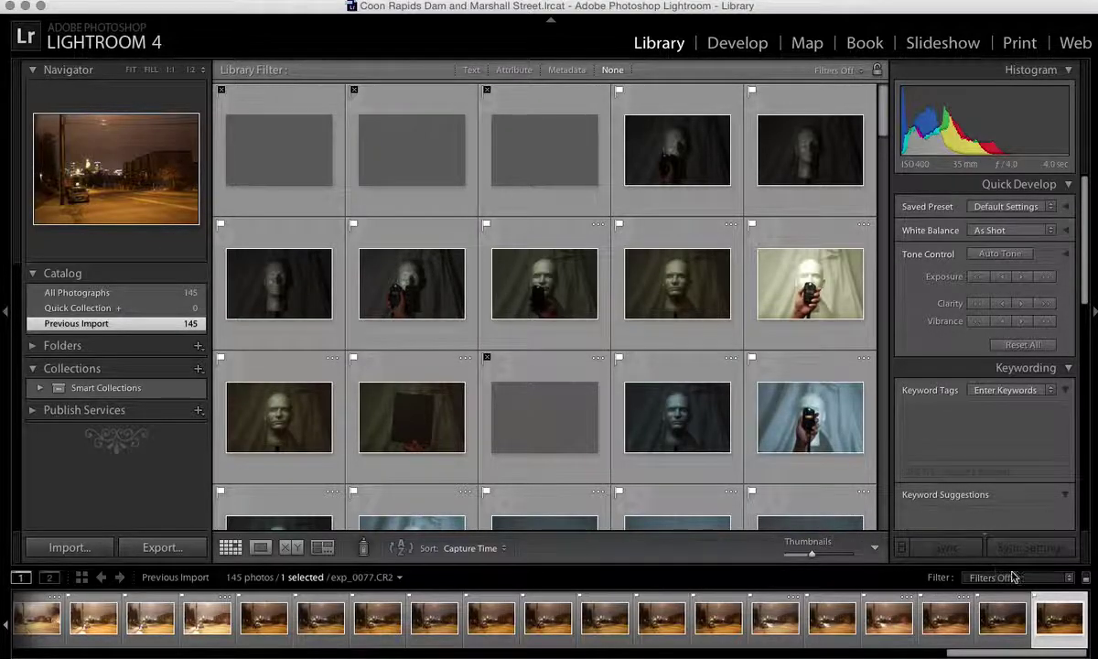
# - Filter the photos to show only the flagged ones and go to the start of the filtered grid
pyautogui.click(1070, 582)
pyautogui.click(1020, 592)
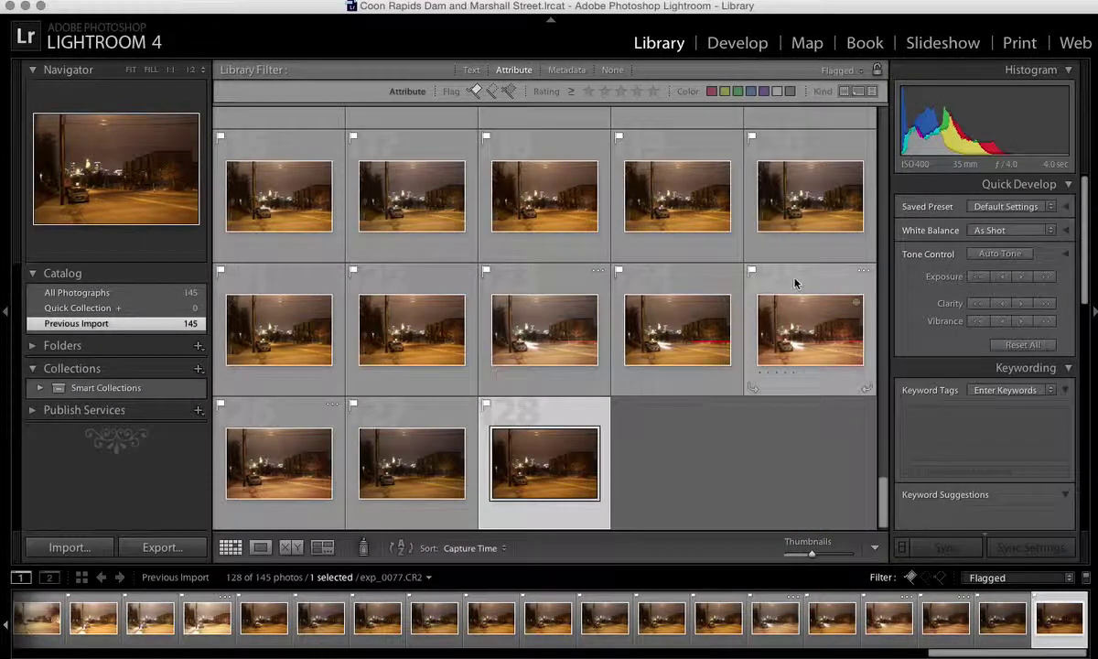
pyautogui.moveTo(885, 517); pyautogui.dragTo(913, 103)
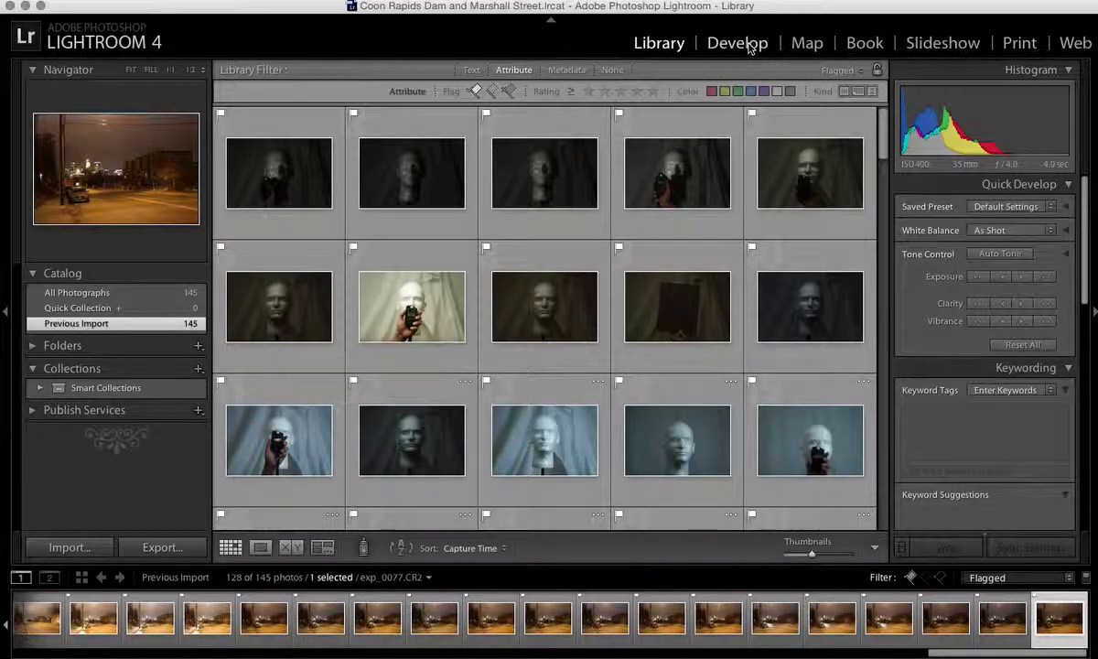
# - Open the first flagged photo, exp_0131, in the Develop module and expand its Basic adjustments
pyautogui.click(749, 47)
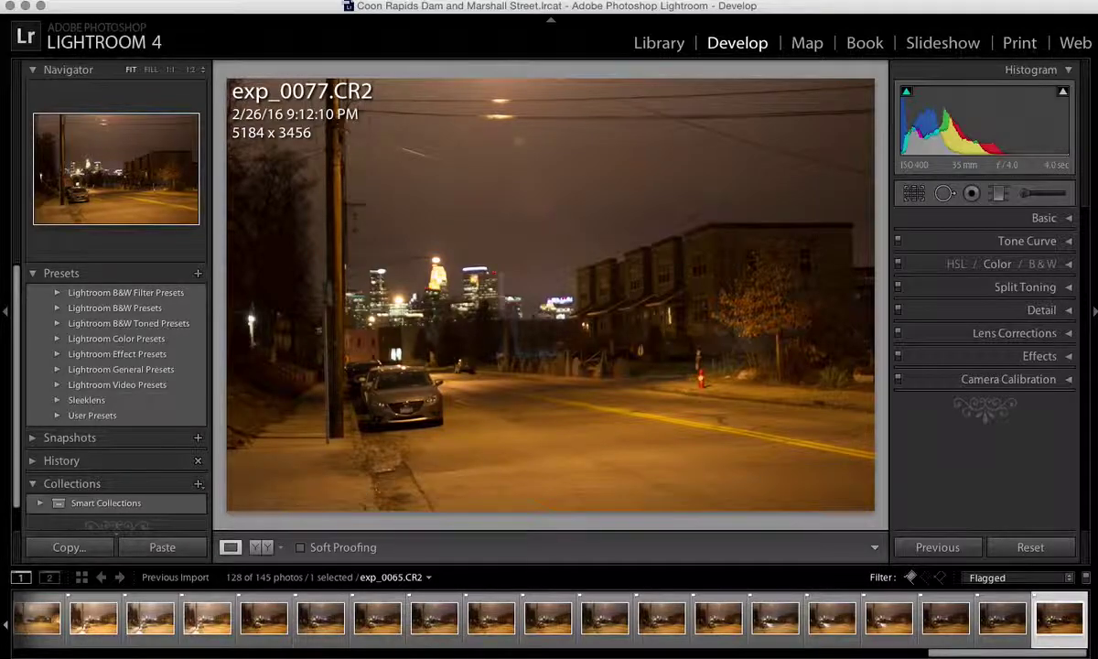
pyautogui.scroll(15, 372, 619)
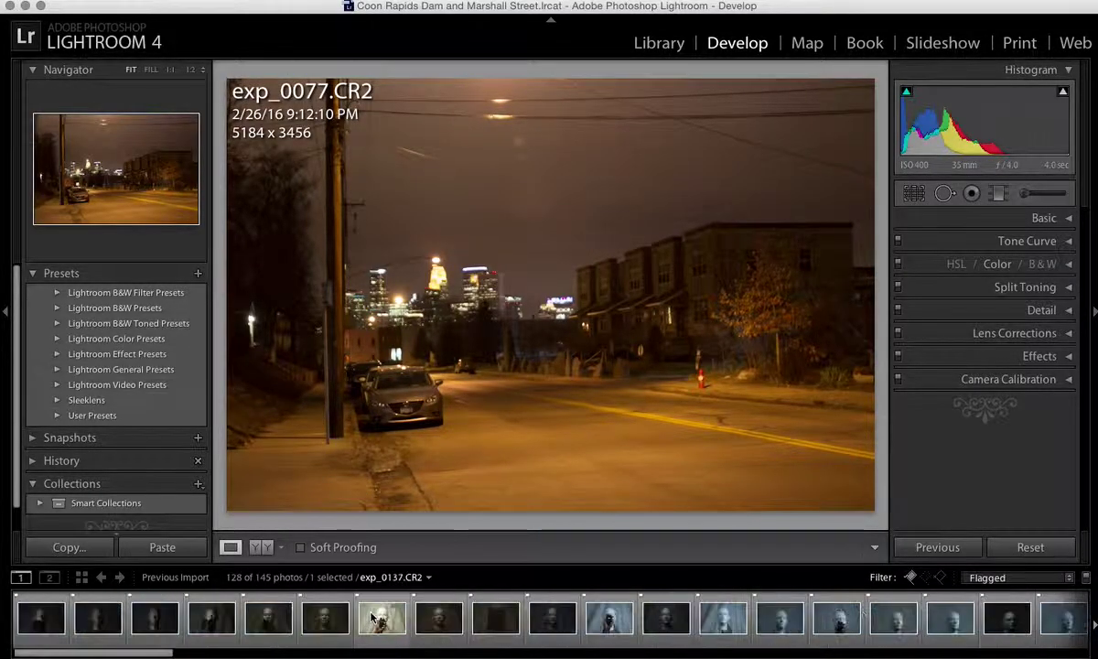
pyautogui.click(42, 618)
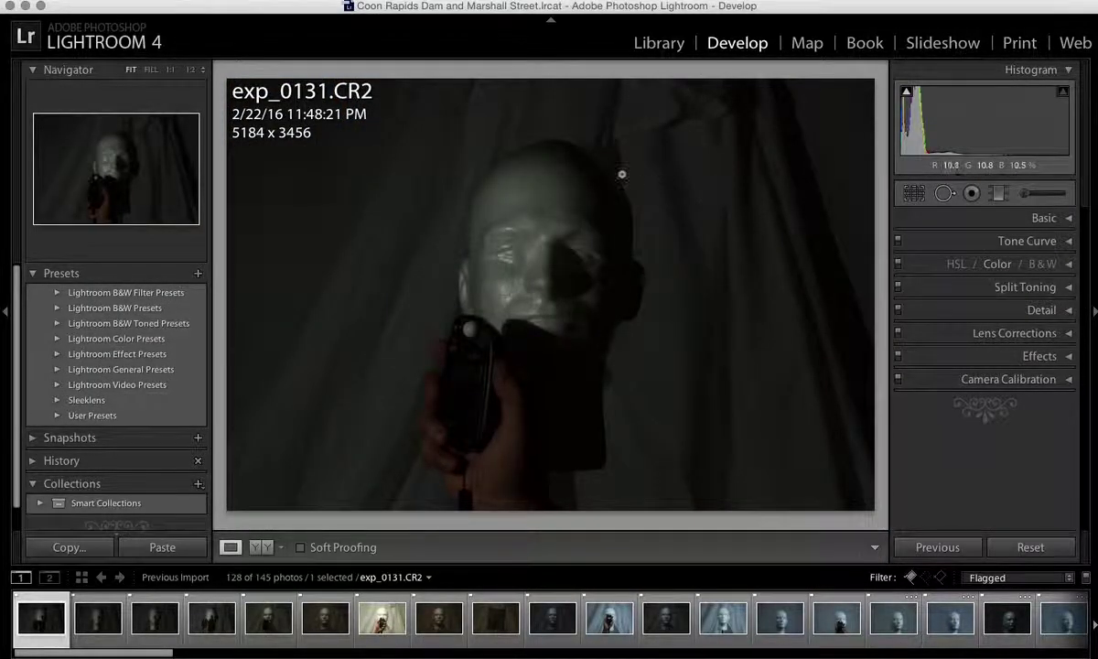
pyautogui.click(1068, 219)
pyautogui.click(1068, 220)
pyautogui.click(1068, 218)
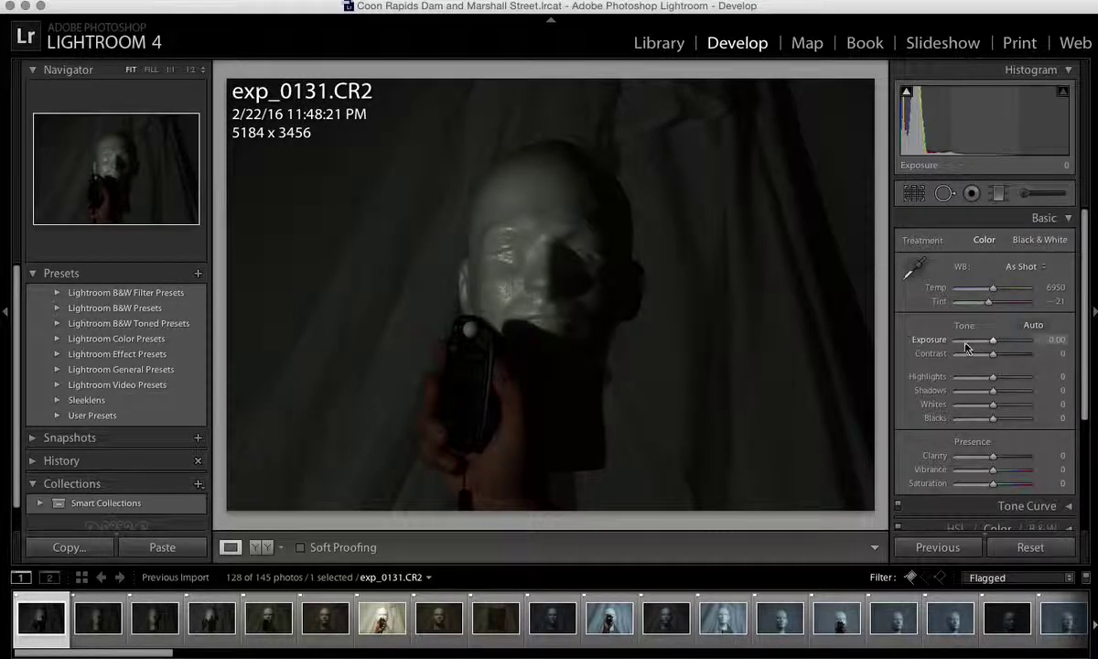
# - Raise the Blacks of exp_0131 to +23 while previewing the shadow clipping
pyautogui.click(993, 380)
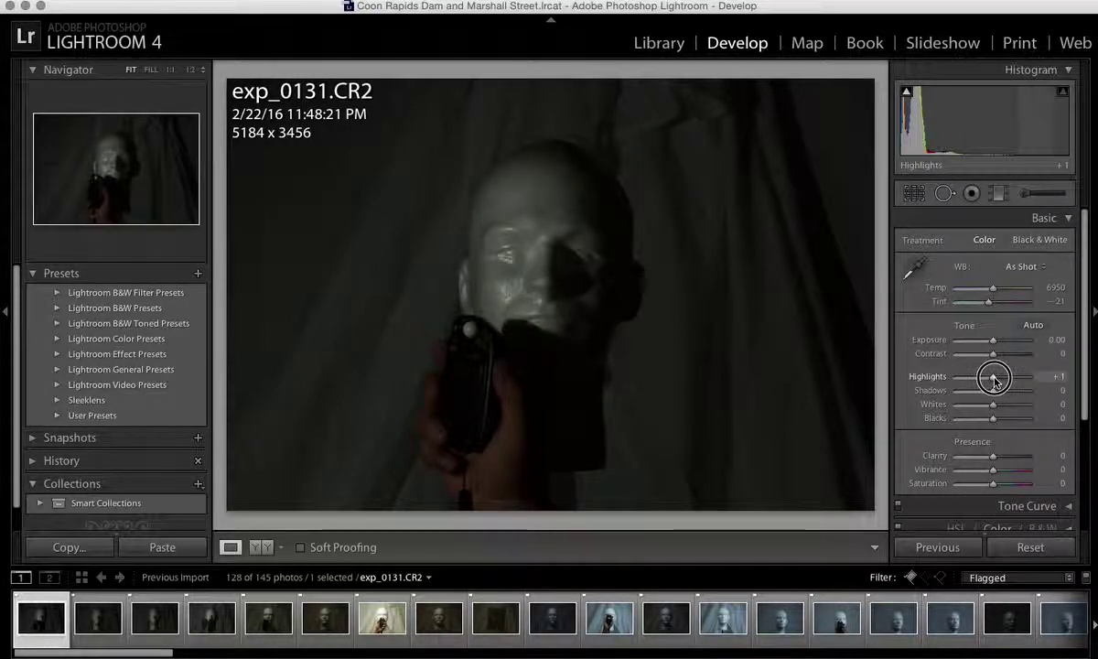
pyautogui.click(993, 405)
pyautogui.moveTo(993, 406)
pyautogui.mouseDown()
pyautogui.moveTo(1025, 406)
pyautogui.moveTo(992, 410)
pyautogui.moveTo(1002, 424)
pyautogui.mouseUp()
pyautogui.press('alt')
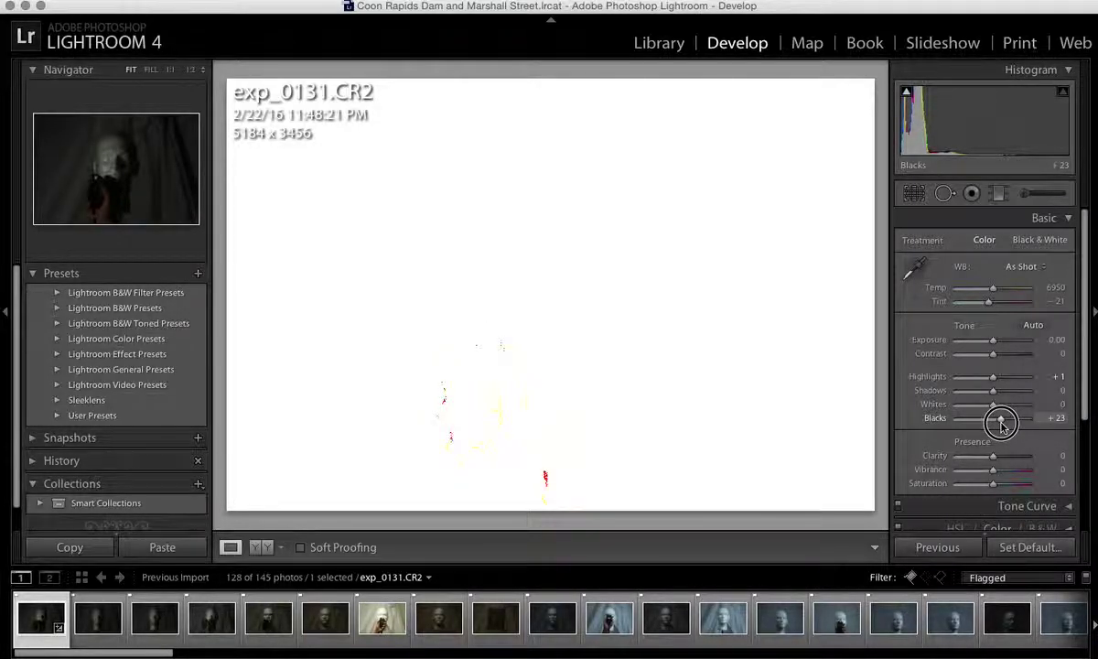
pyautogui.moveTo(1001, 423)
pyautogui.mouseDown()
pyautogui.moveTo(984, 423)
pyautogui.moveTo(1002, 428)
pyautogui.mouseUp()
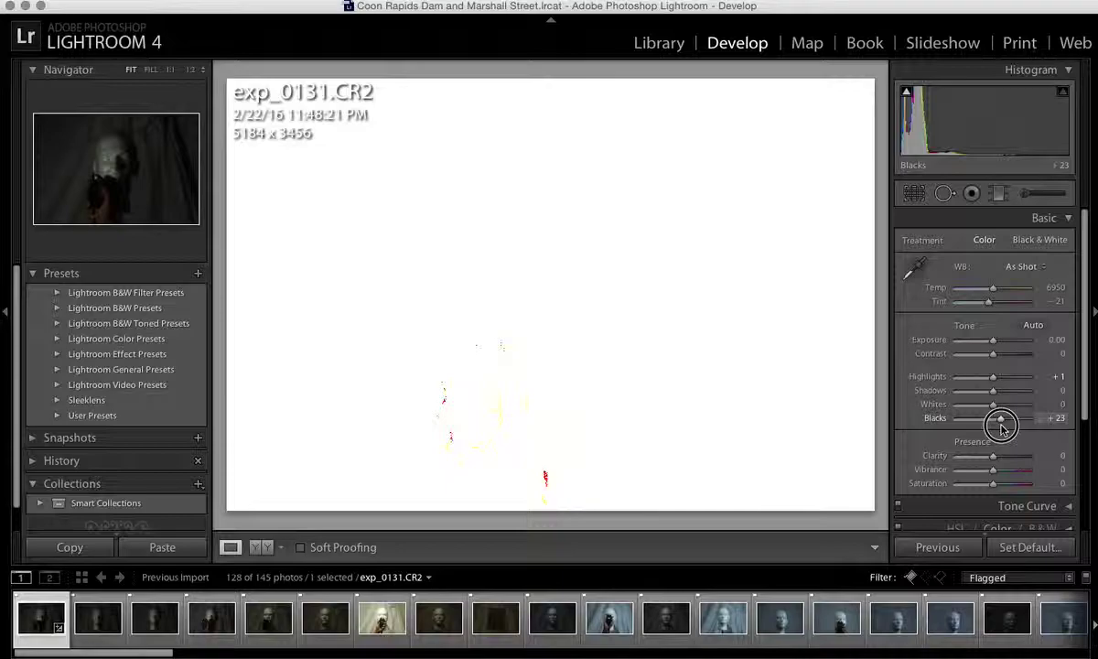
pyautogui.moveTo(1002, 427); pyautogui.dragTo(1003, 430)
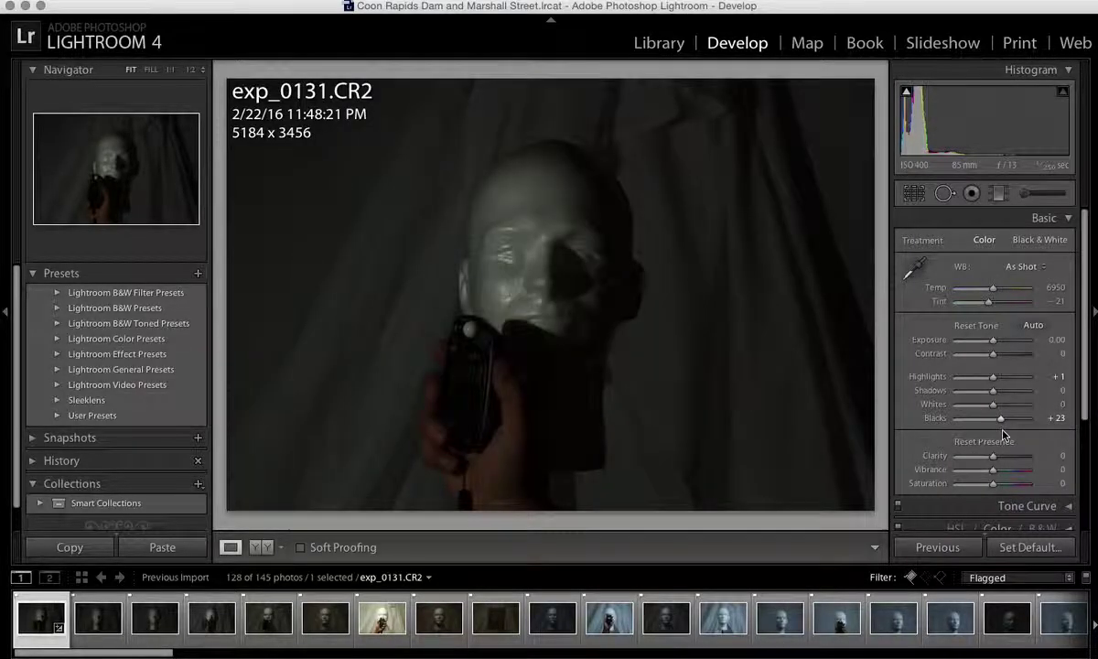
# - Set Whites to +58, Shadows to +30 and Highlights to -75 while previewing the clipping
pyautogui.moveTo(994, 405); pyautogui.dragTo(1014, 418)
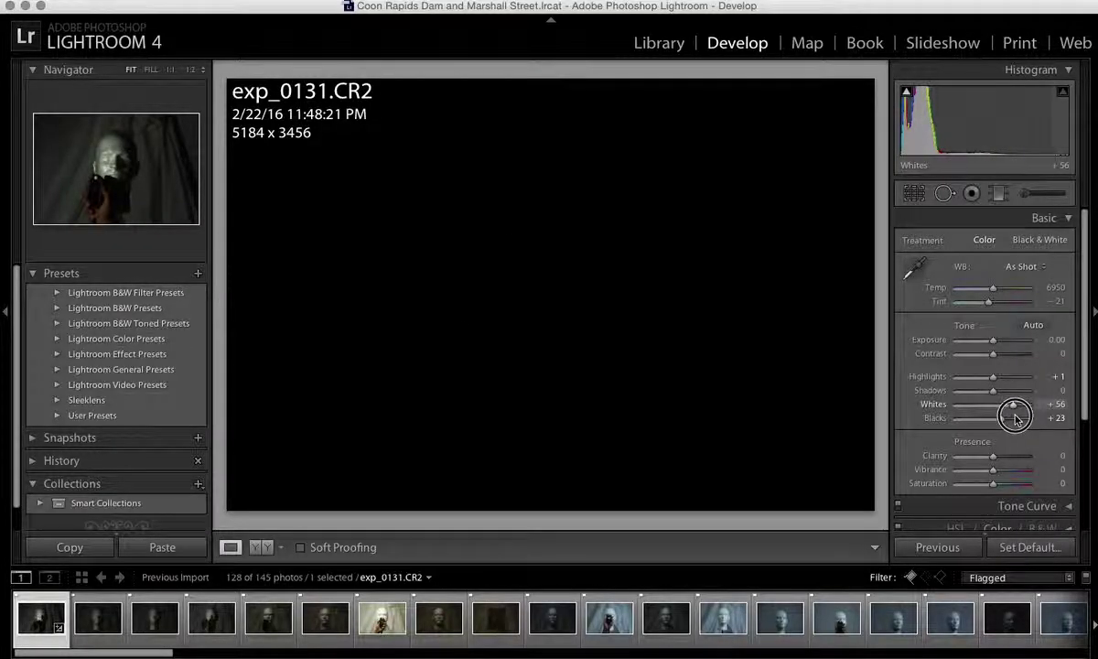
pyautogui.moveTo(1013, 418); pyautogui.dragTo(1014, 418)
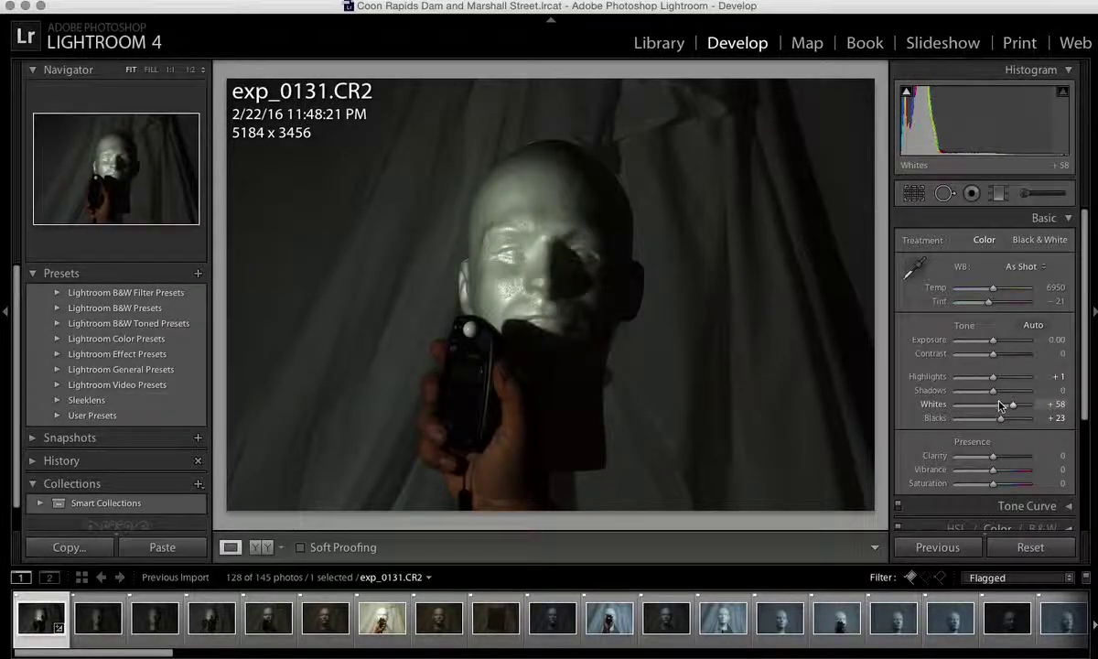
pyautogui.moveTo(993, 392); pyautogui.dragTo(969, 385)
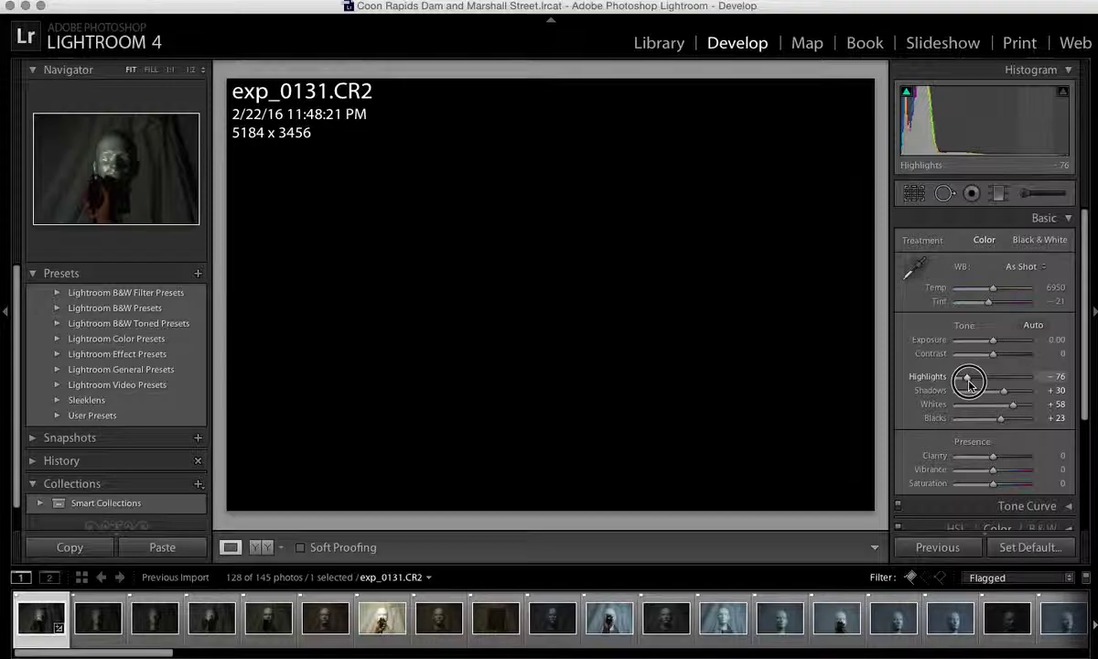
pyautogui.moveTo(969, 384); pyautogui.dragTo(969, 383)
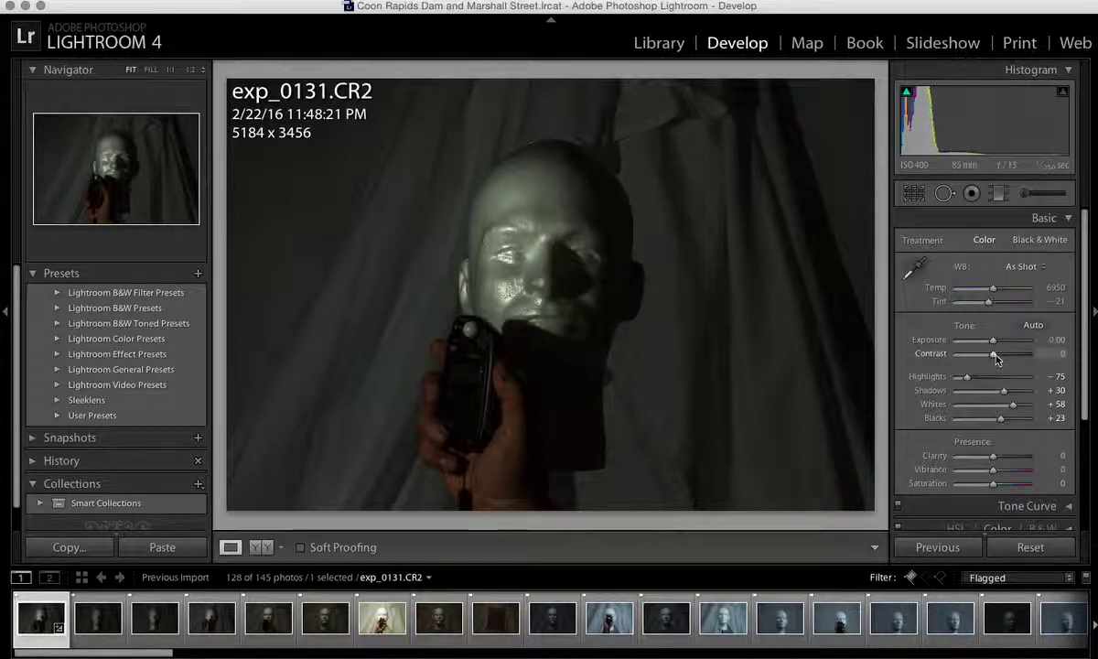
# - Set Contrast to +35 and Exposure to +2.50, and check the clipped highlights on the mannequin's face
pyautogui.moveTo(996, 360); pyautogui.dragTo(1004, 362)
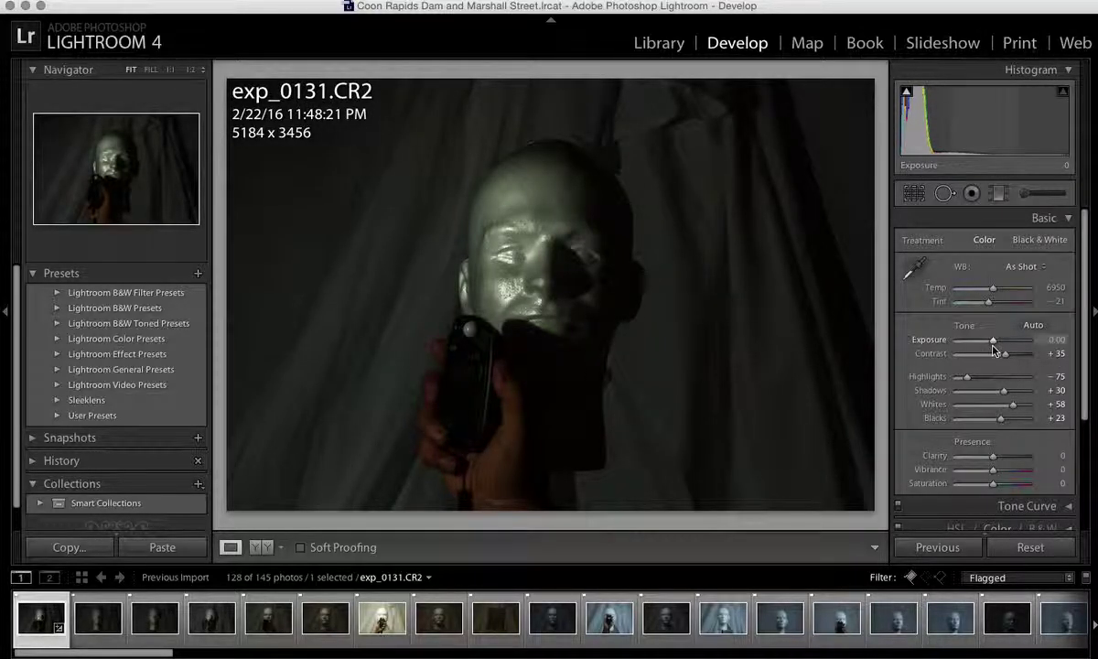
pyautogui.moveTo(993, 345); pyautogui.dragTo(1012, 353)
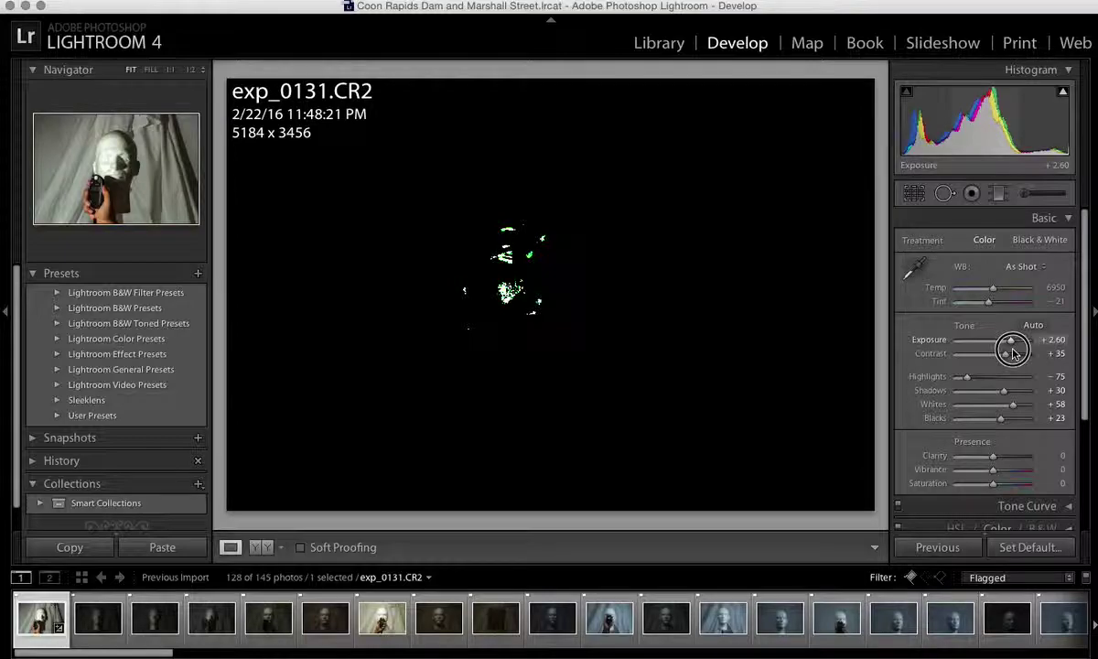
pyautogui.moveTo(1012, 353); pyautogui.dragTo(1012, 354)
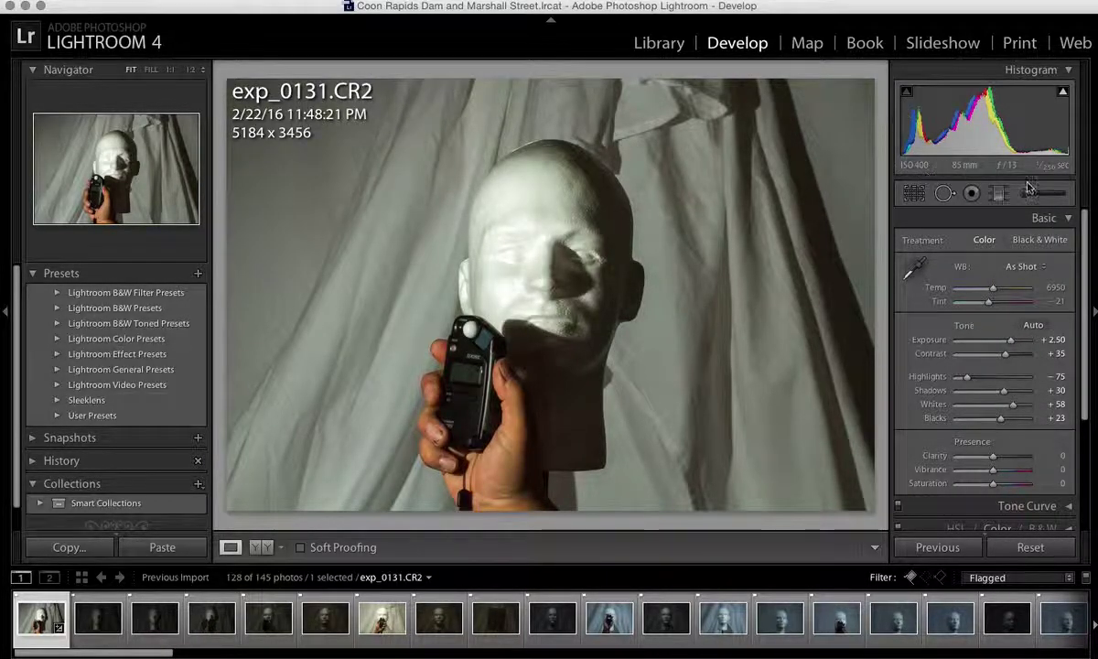
pyautogui.click(1062, 92)
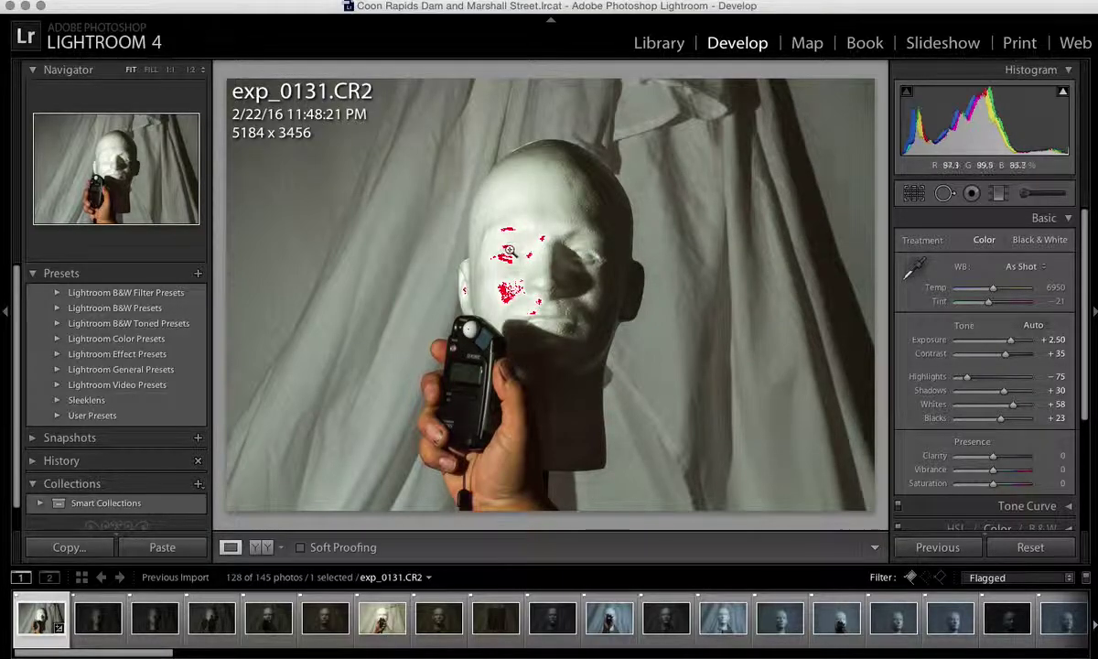
pyautogui.press('alt')
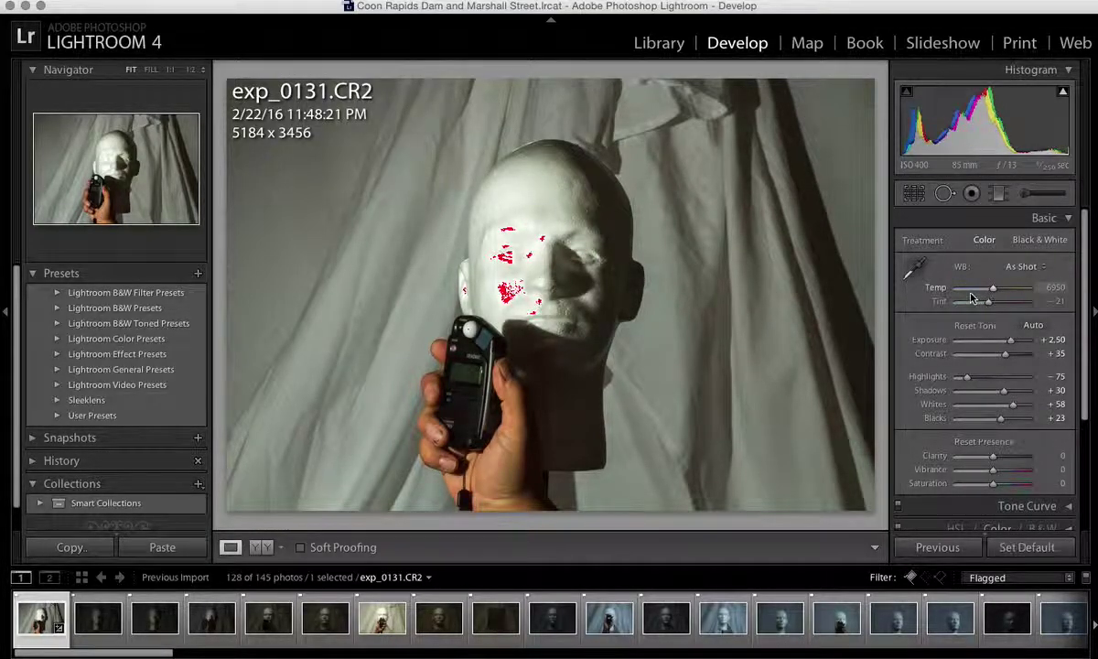
# - Cool the white balance Temp to 6313 and raise Clarity to +31
pyautogui.moveTo(997, 296); pyautogui.dragTo(993, 293)
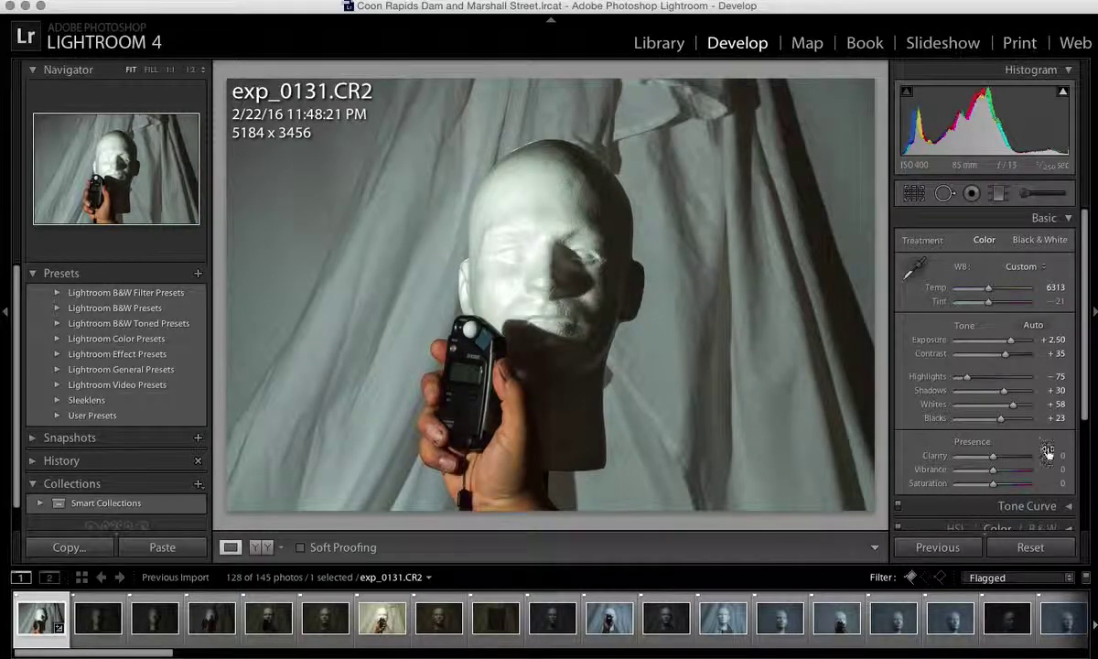
pyautogui.moveTo(1083, 403); pyautogui.dragTo(1084, 444)
pyautogui.moveTo(993, 393); pyautogui.dragTo(1007, 397)
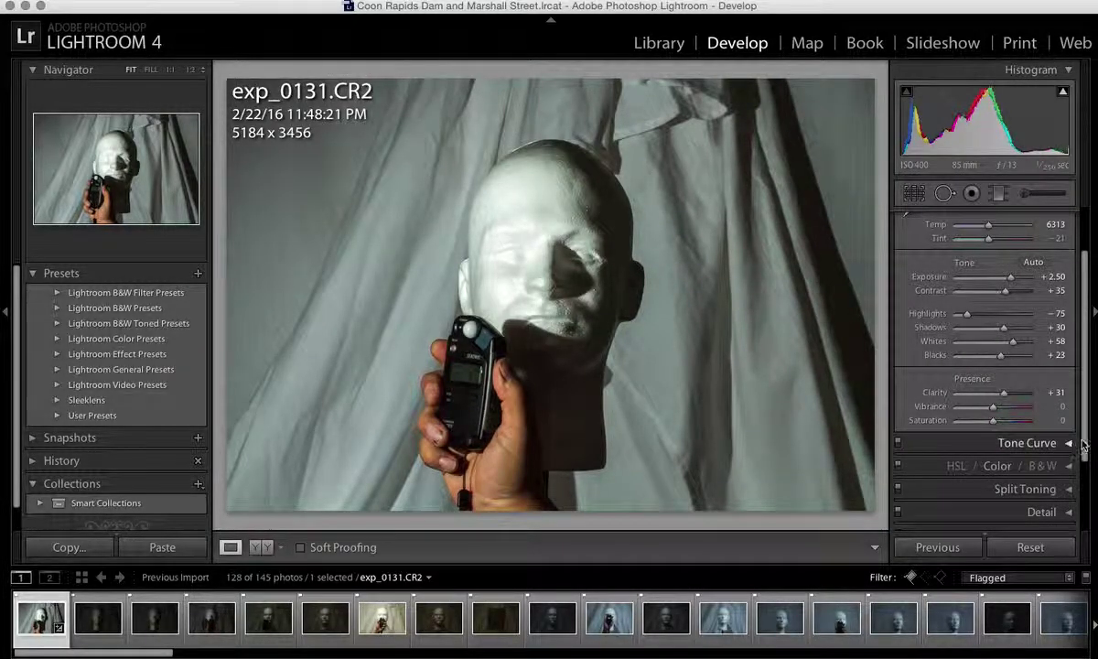
# - Set the white balance by sampling a neutral spot on the gray backdrop beside the mannequin head
pyautogui.moveTo(1085, 424); pyautogui.dragTo(1087, 384)
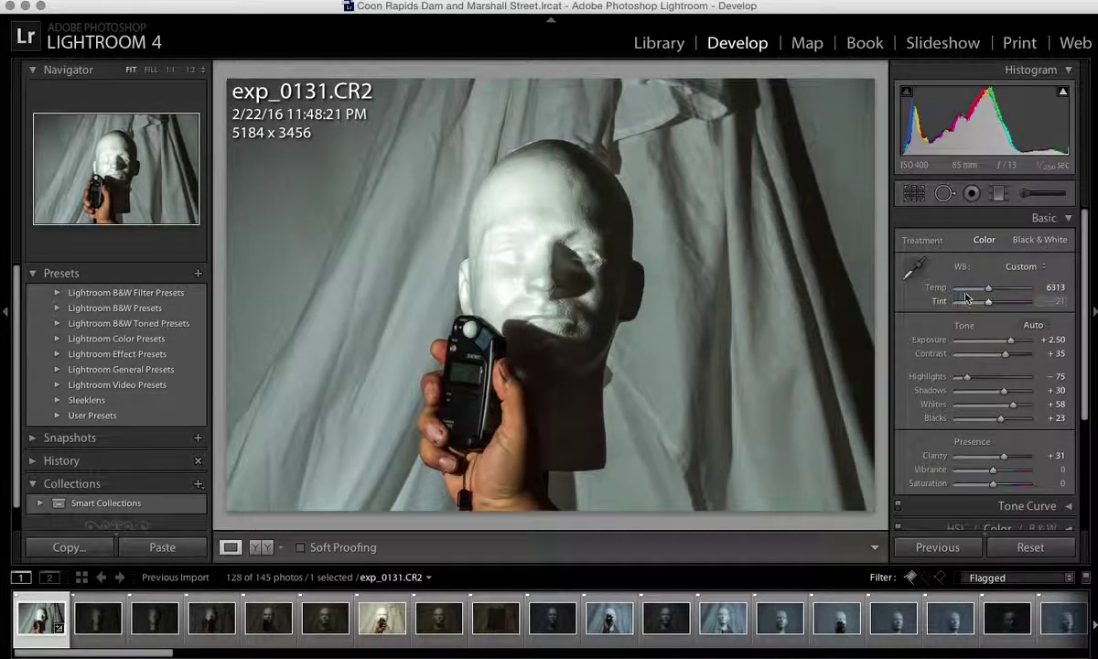
pyautogui.click(915, 269)
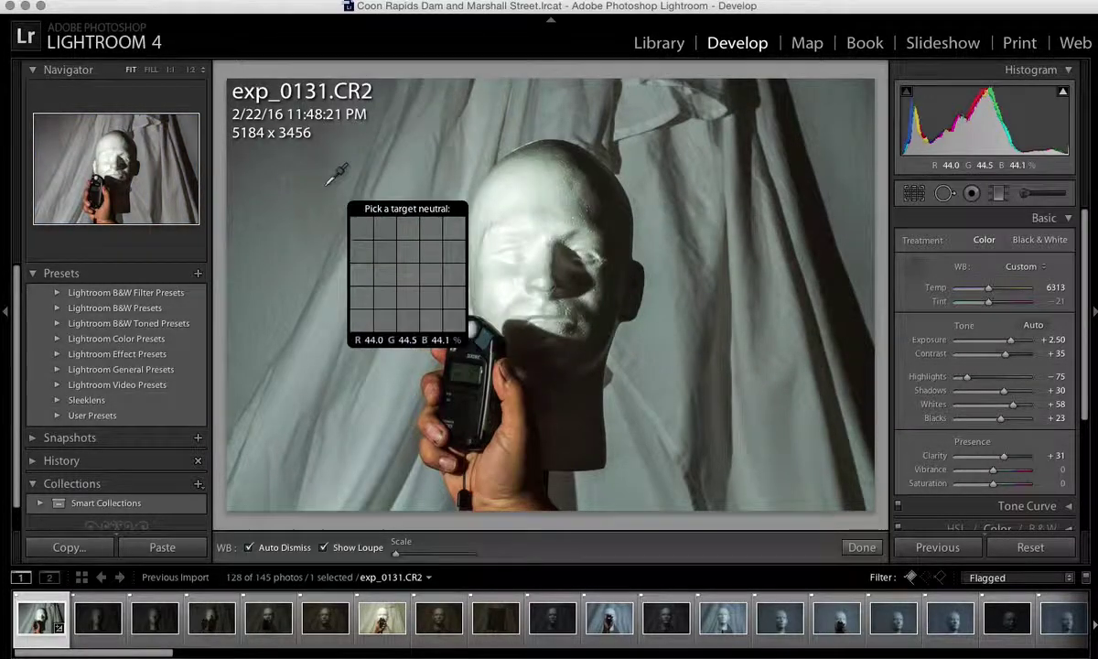
pyautogui.click(280, 168)
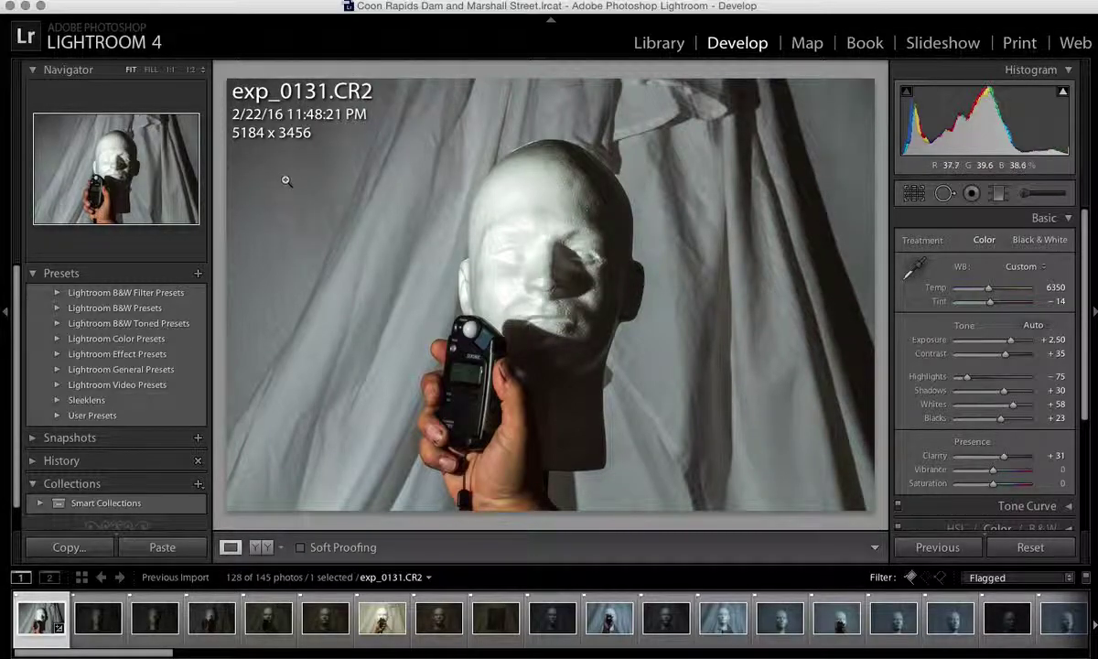
# - Apply the Medium Contrast point curve in the Tone Curve settings
pyautogui.moveTo(1085, 375); pyautogui.dragTo(1093, 414)
pyautogui.scroll(-3, 1084, 439)
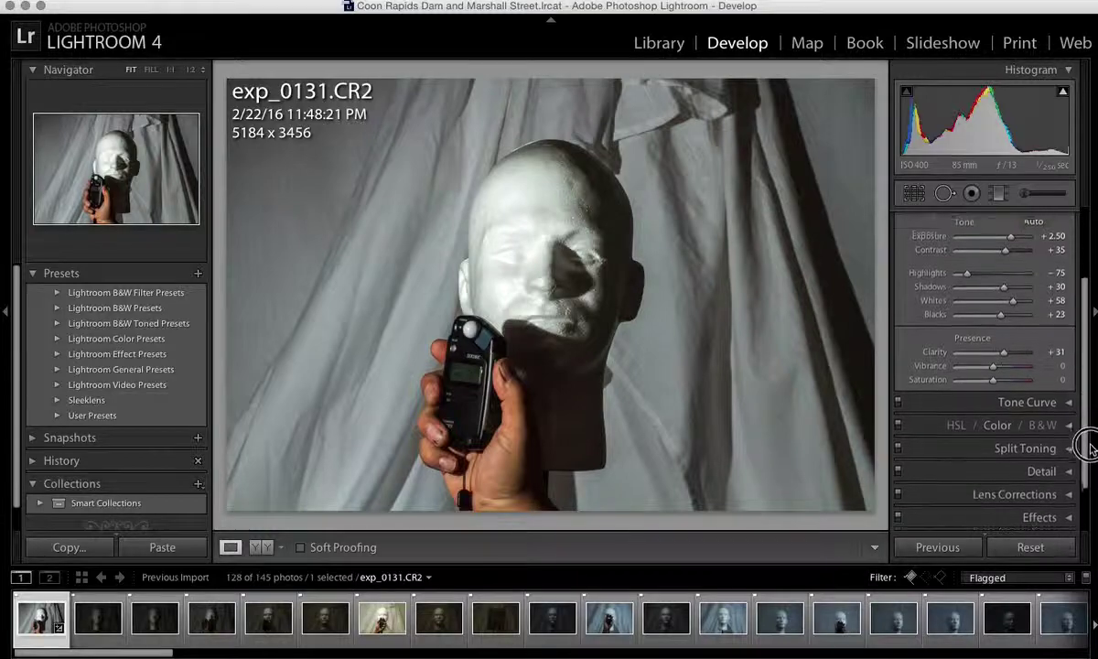
pyautogui.click(1069, 378)
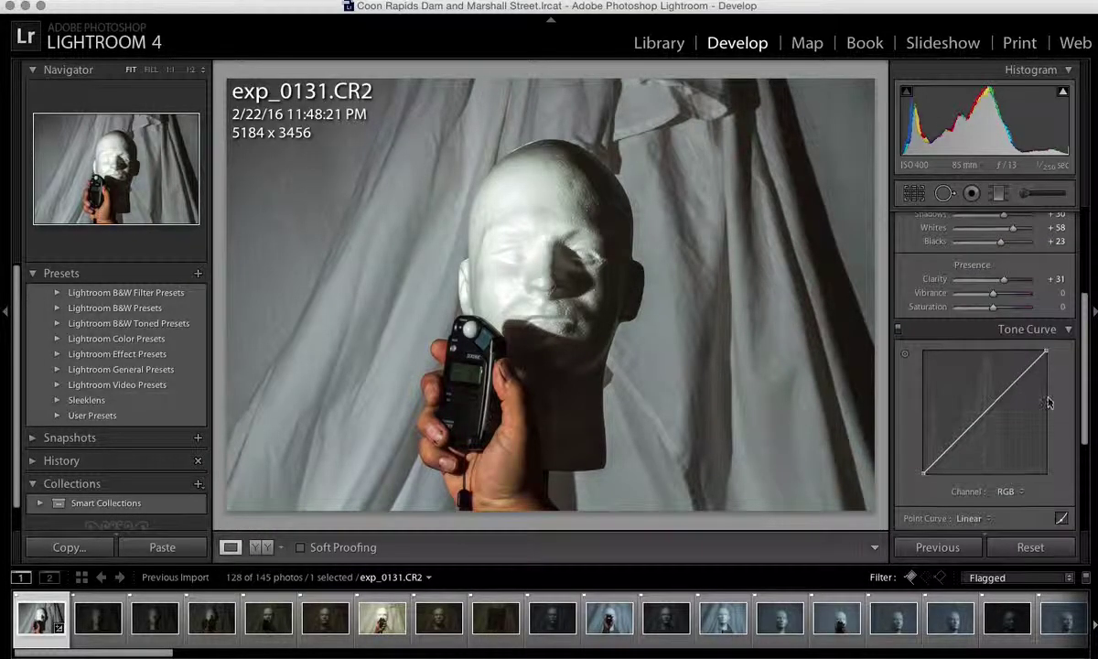
pyautogui.click(987, 517)
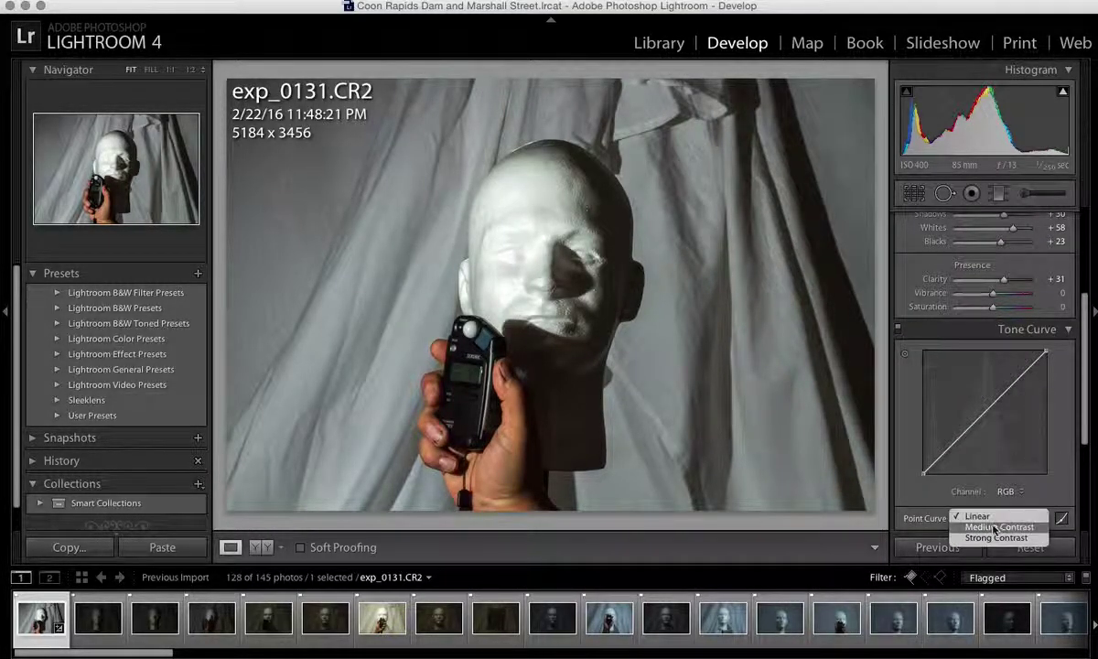
pyautogui.click(997, 528)
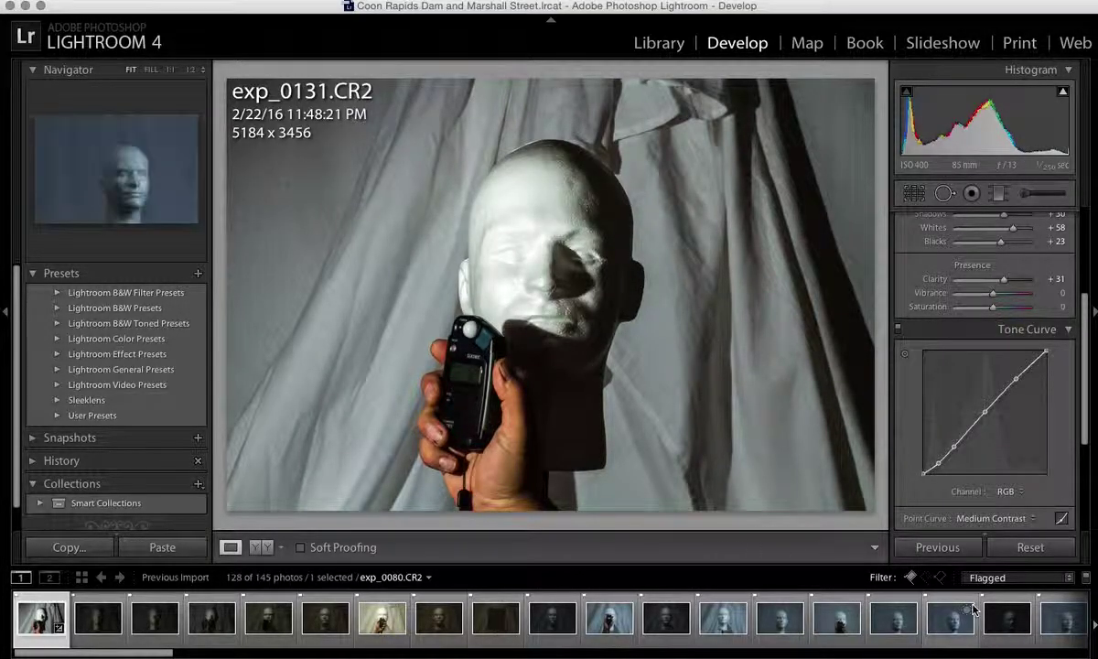
# - Extend the selection from exp_0131 through exp_0125, the last mannequin photo before the black frame
pyautogui.scroll(-3, 1007, 627)
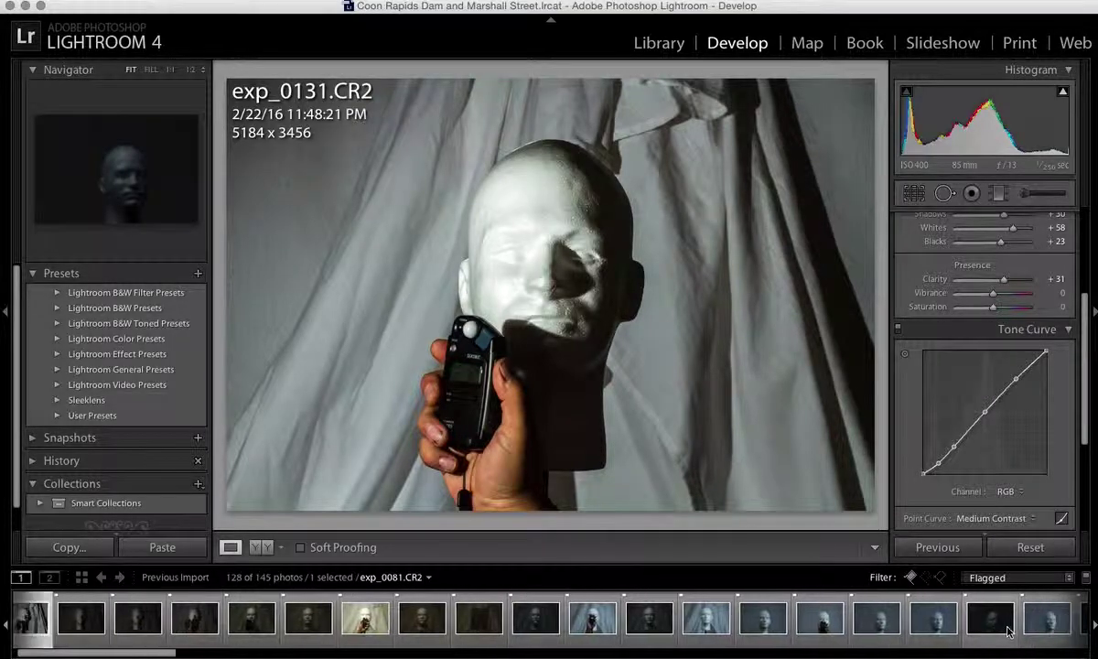
pyautogui.scroll(-8, 1006, 626)
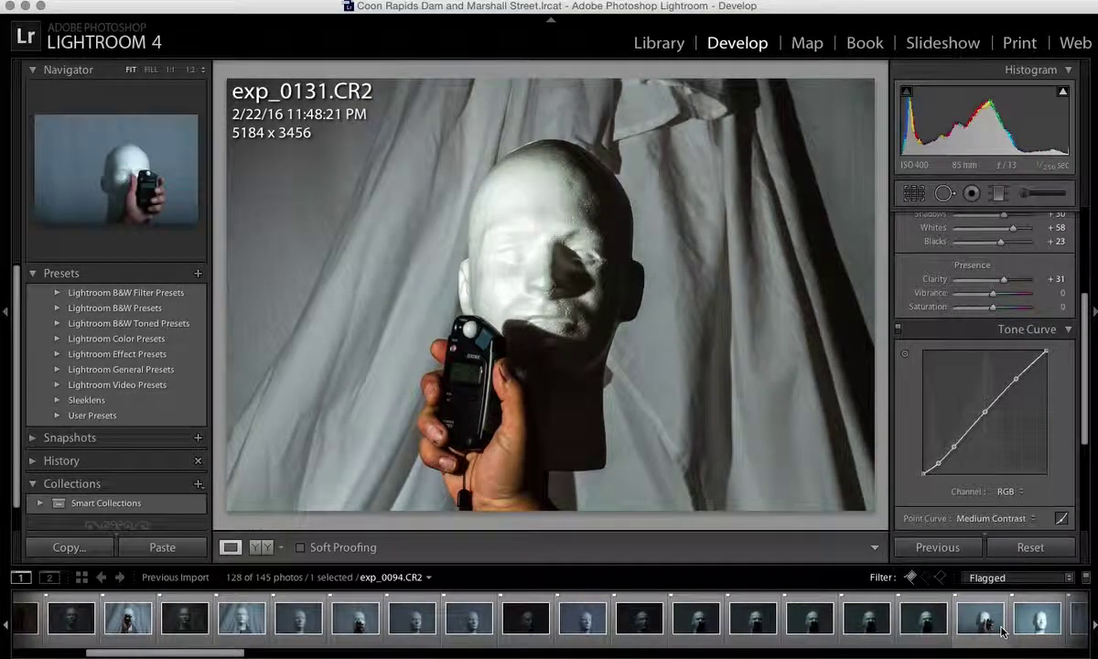
pyautogui.scroll(-8, 1001, 630)
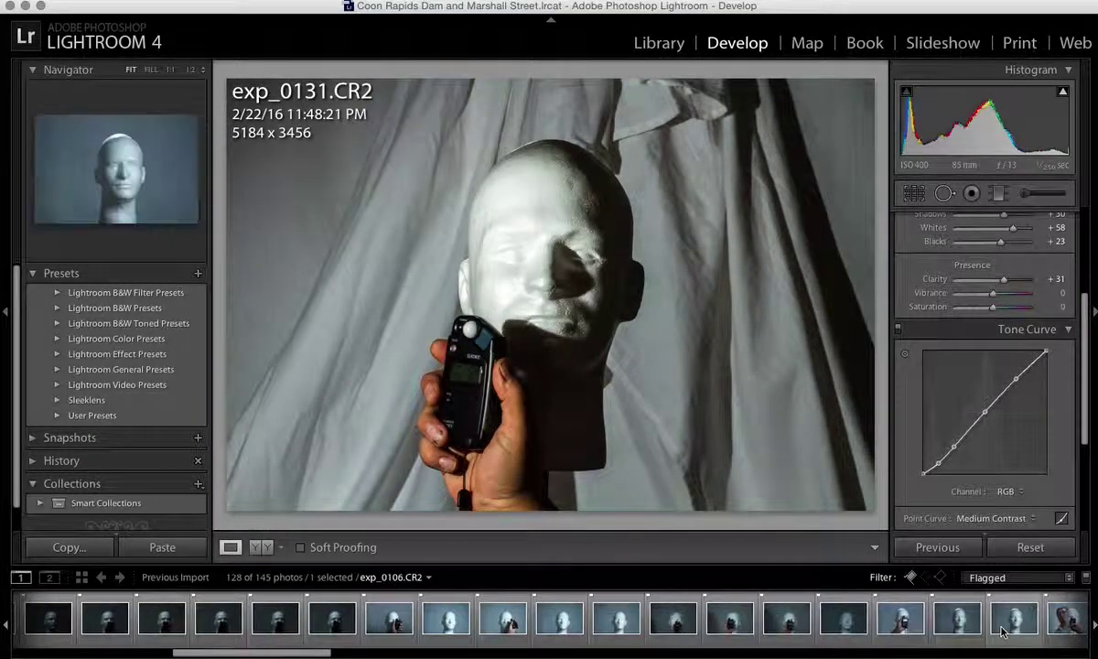
pyautogui.scroll(-8, 1002, 629)
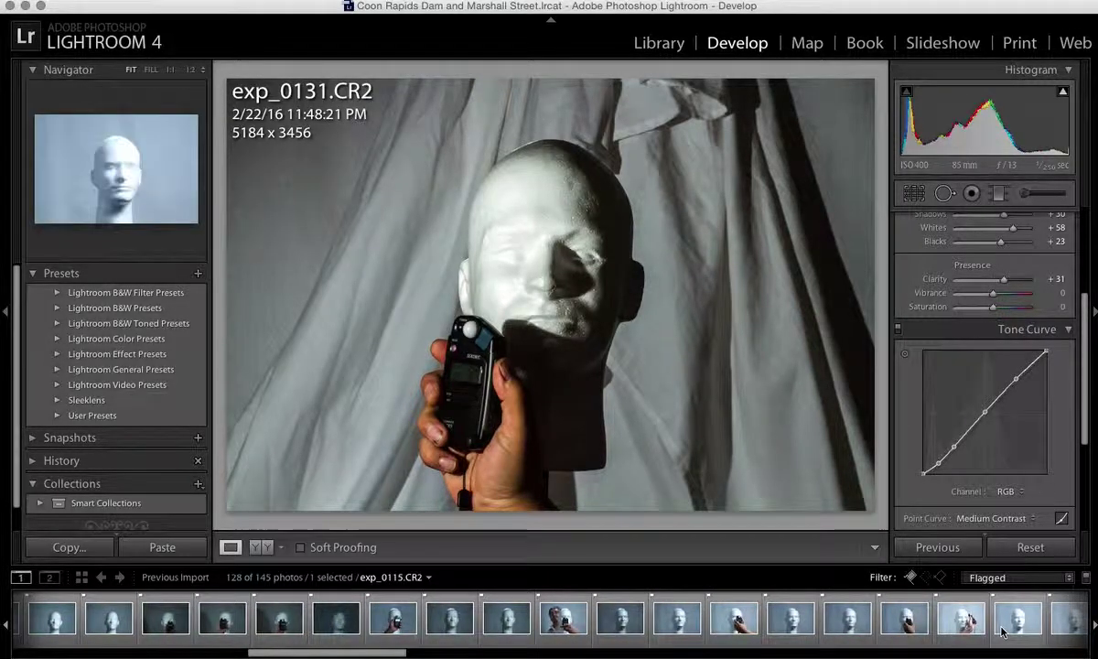
pyautogui.scroll(-8, 1002, 629)
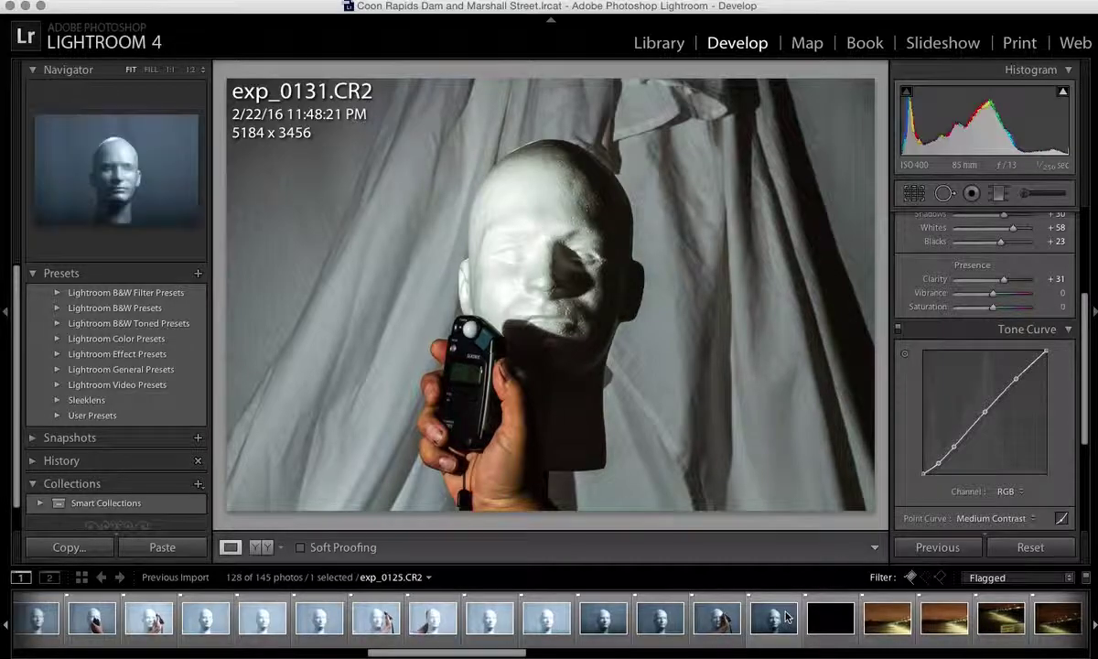
pyautogui.keyDown('shift'); pyautogui.click(782, 622); pyautogui.keyUp('shift')
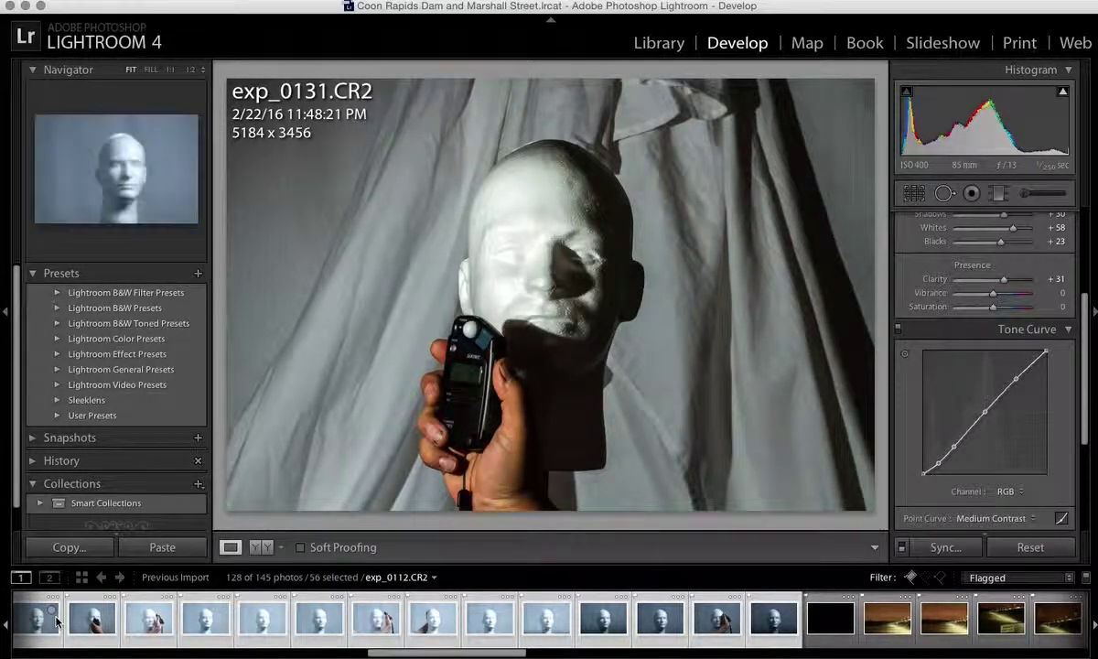
# - Review the selected mannequin photos and synchronize exp_0131's White Balance and Process Version settings to all of them
pyautogui.scroll(5, 165, 629)
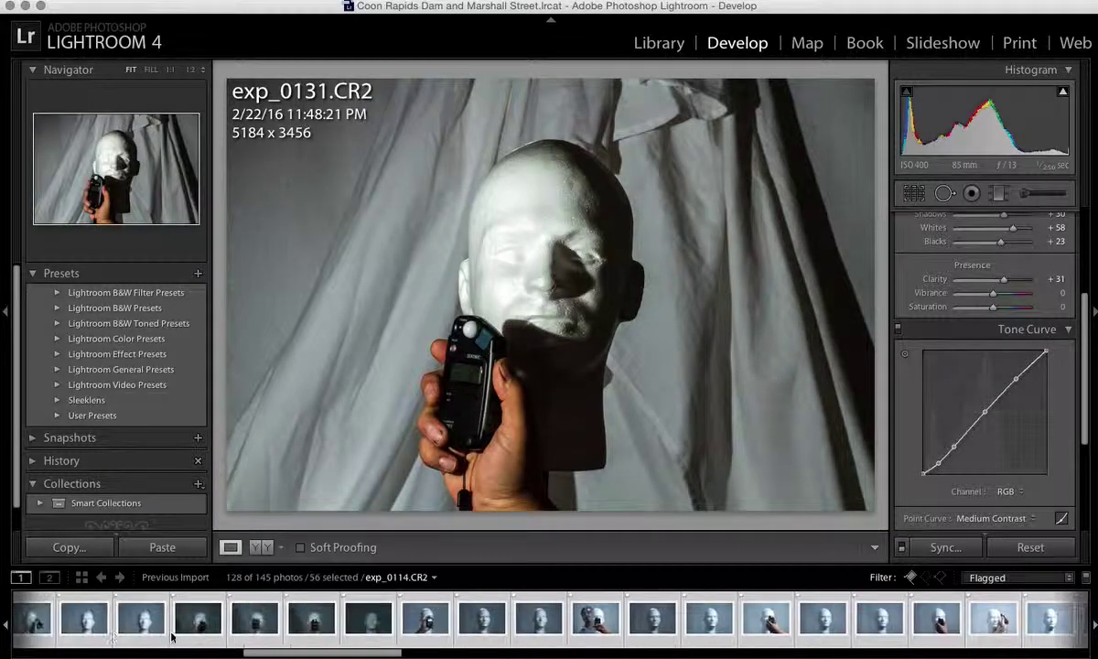
pyautogui.scroll(1, 171, 636)
pyautogui.scroll(-5, 171, 636)
pyautogui.hscroll(10, 171, 636)
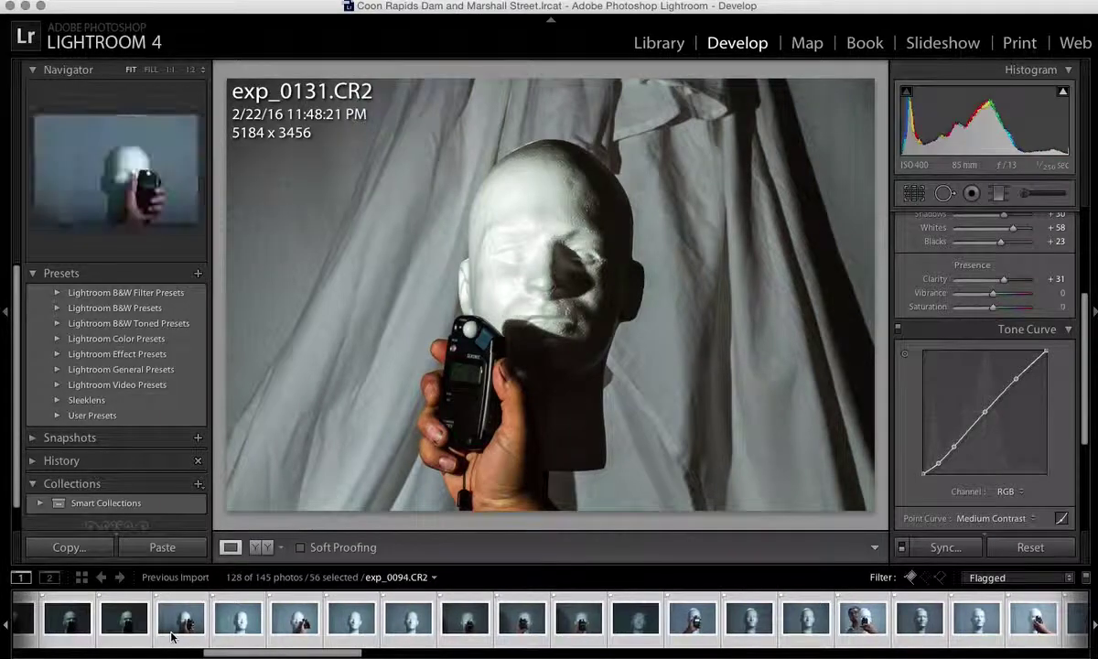
pyautogui.hscroll(5, 591, 622)
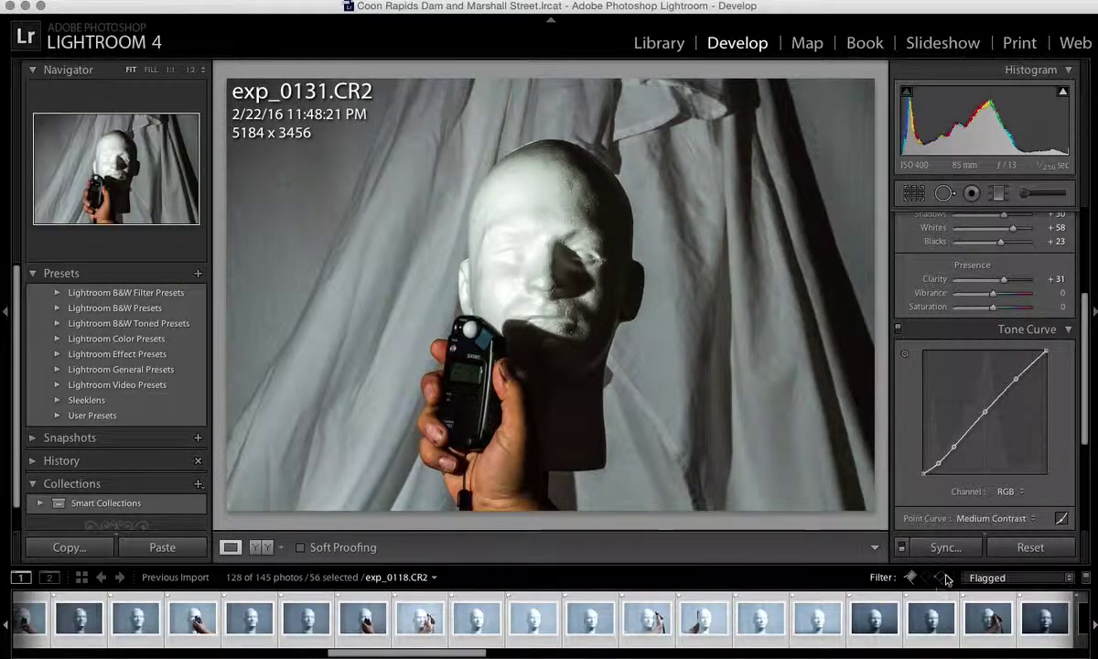
pyautogui.hscroll(3, 915, 622)
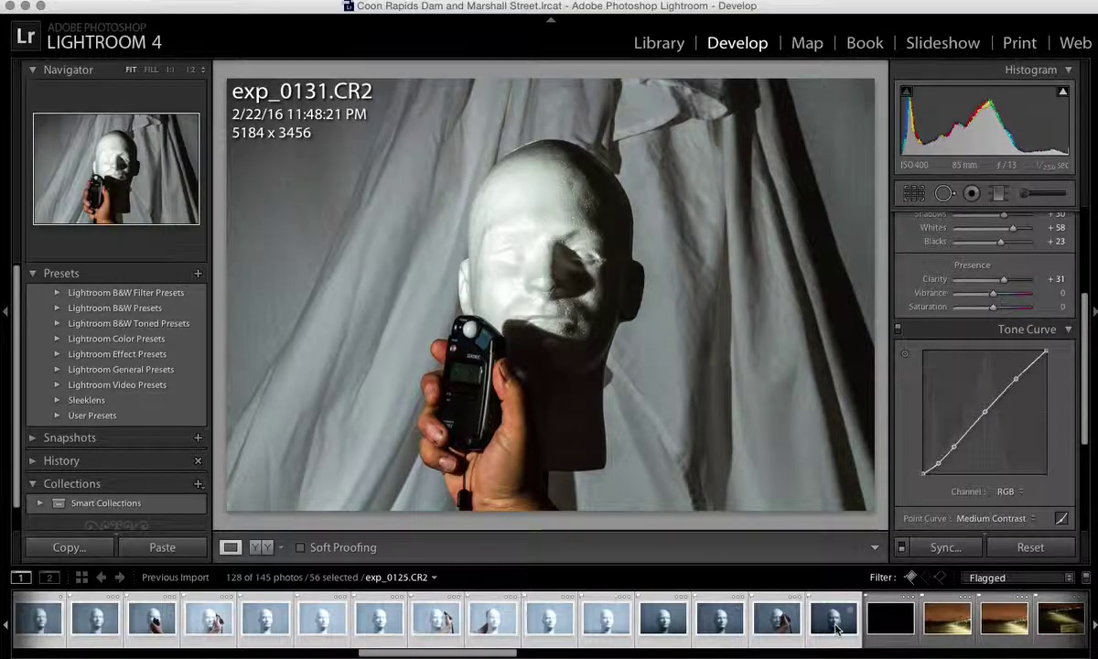
pyautogui.click(937, 552)
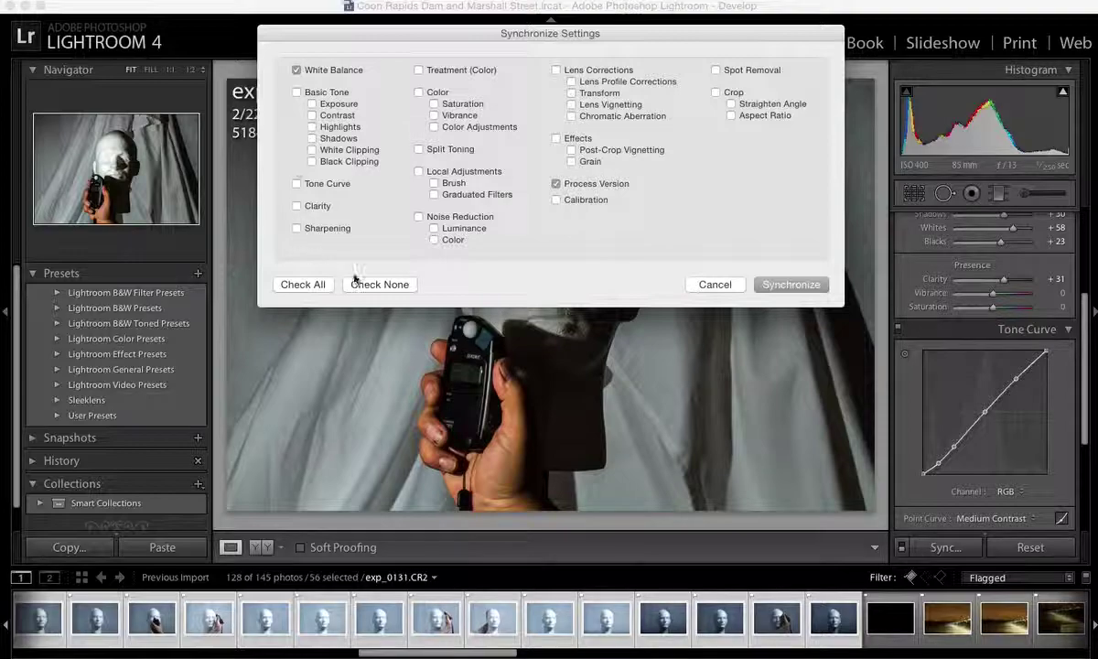
pyautogui.click(778, 290)
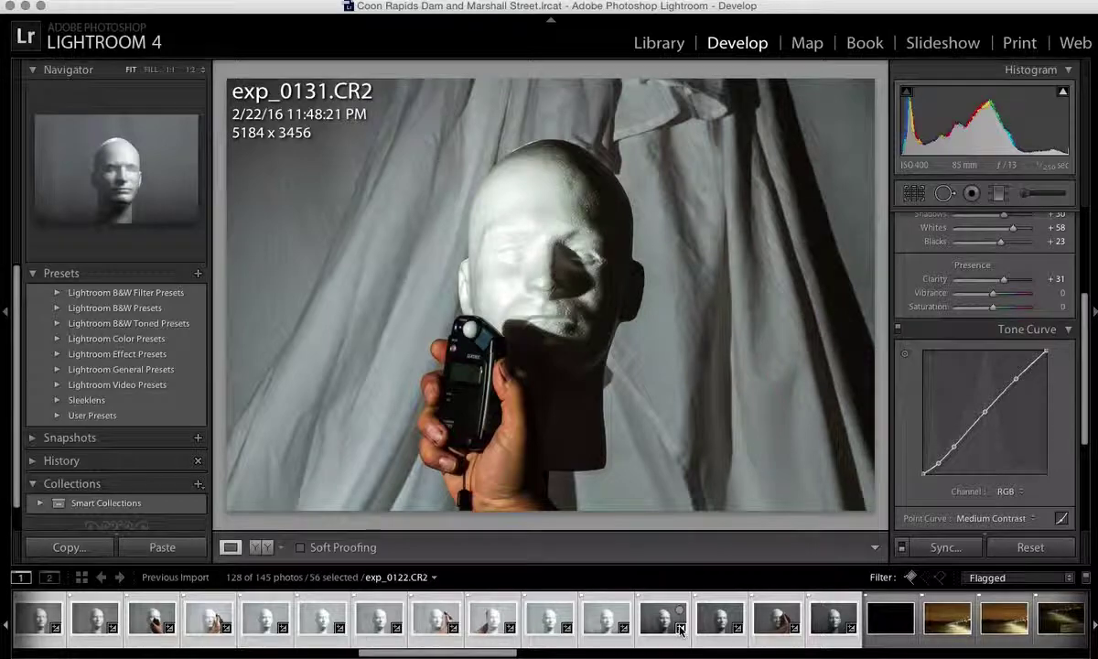
pyautogui.hscroll(-10, 680, 630)
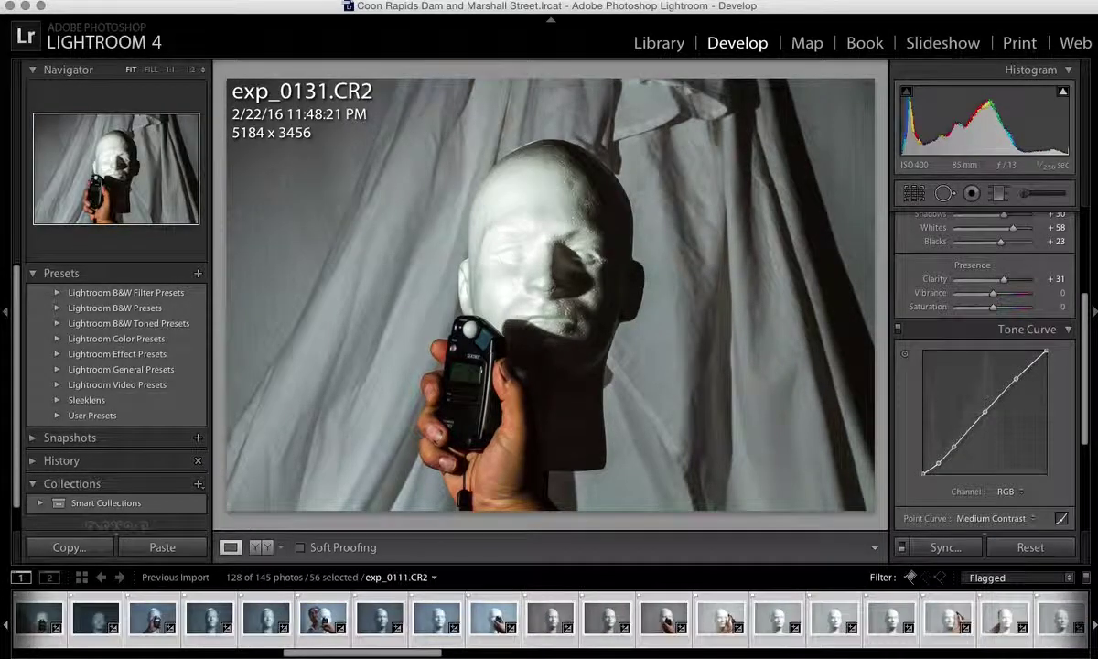
# - Check the synchronized white balance on mannequin photos exp_0108 and exp_0109
pyautogui.click(381, 615)
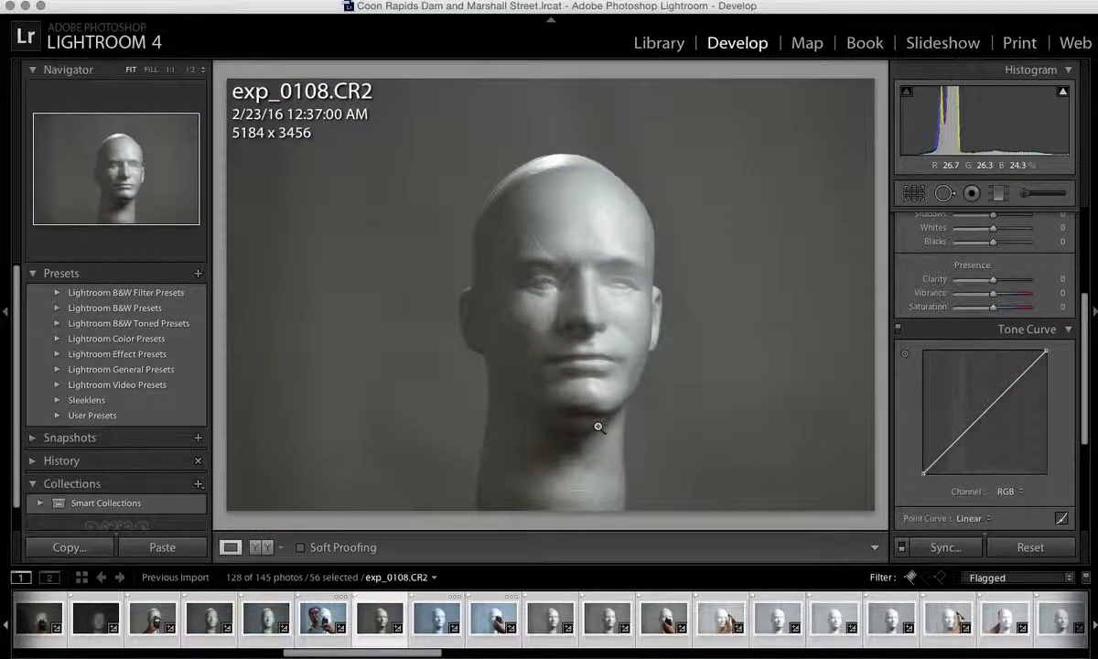
pyautogui.click(436, 608)
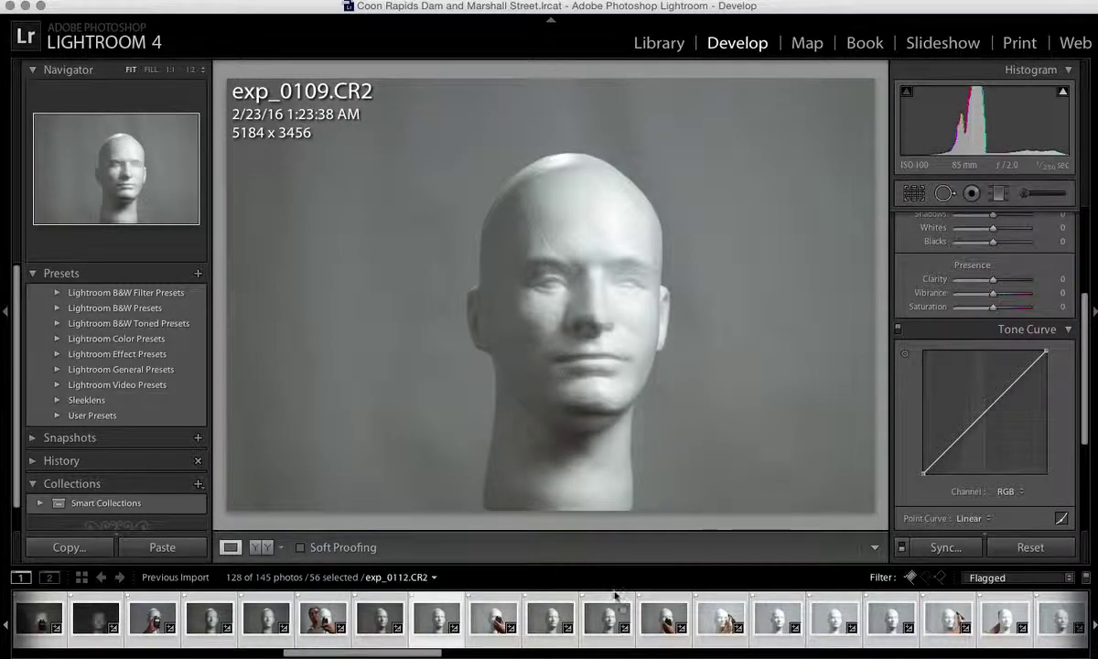
pyautogui.hscroll(10, 549, 613)
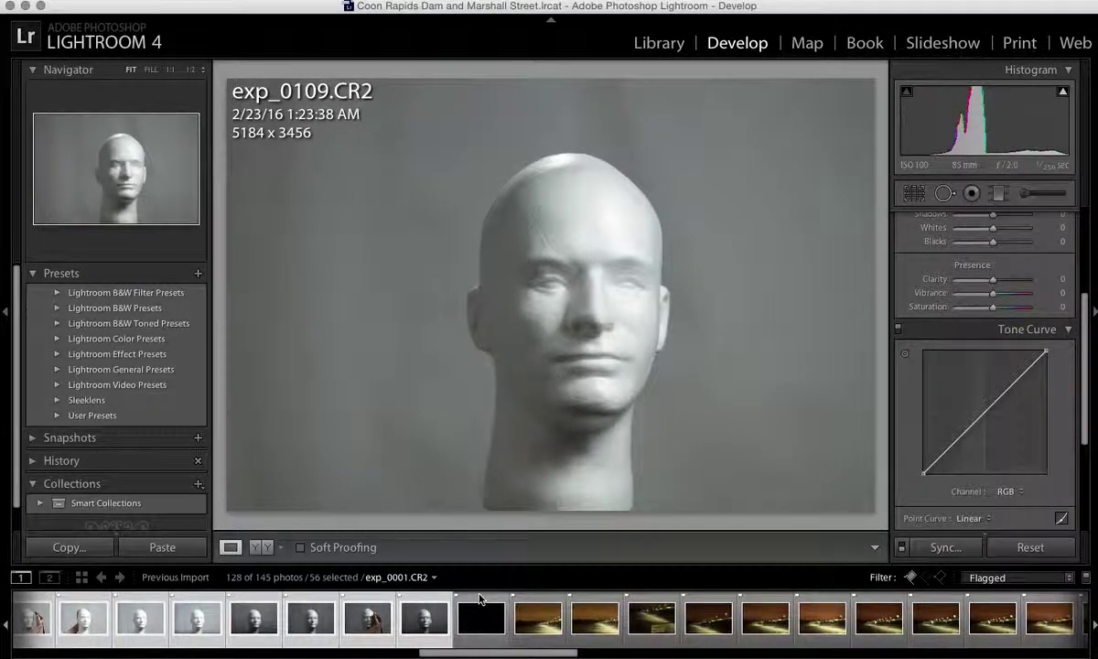
# - Open the night dam photo exp_0003 and set its white balance by sampling the dark tree line across the river
pyautogui.click(529, 622)
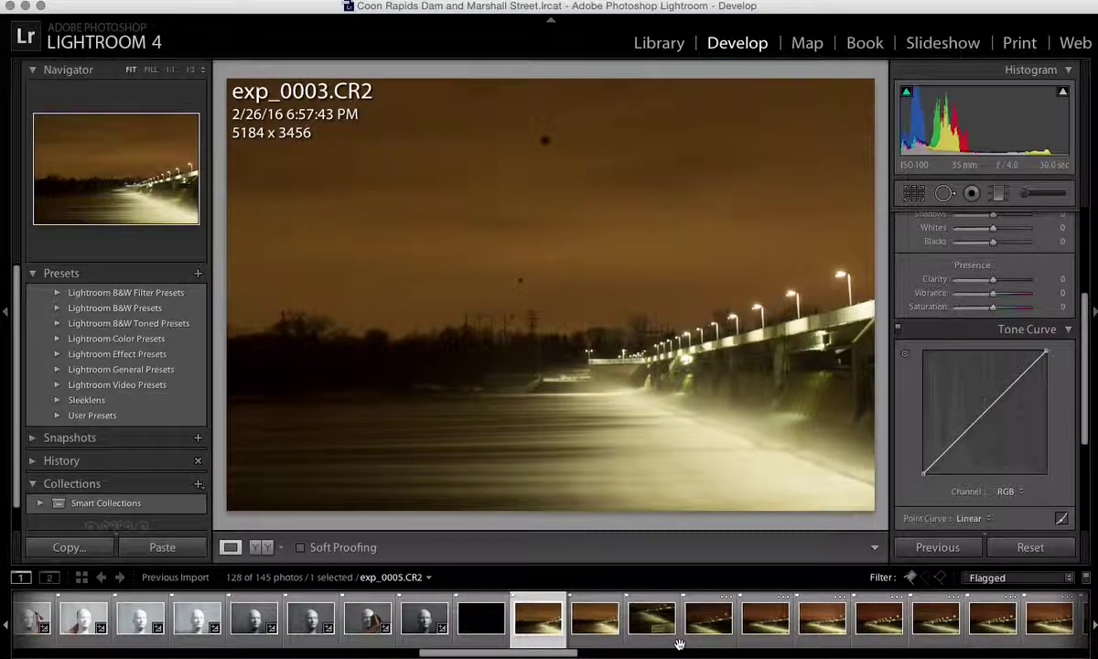
pyautogui.hscroll(3, 856, 611)
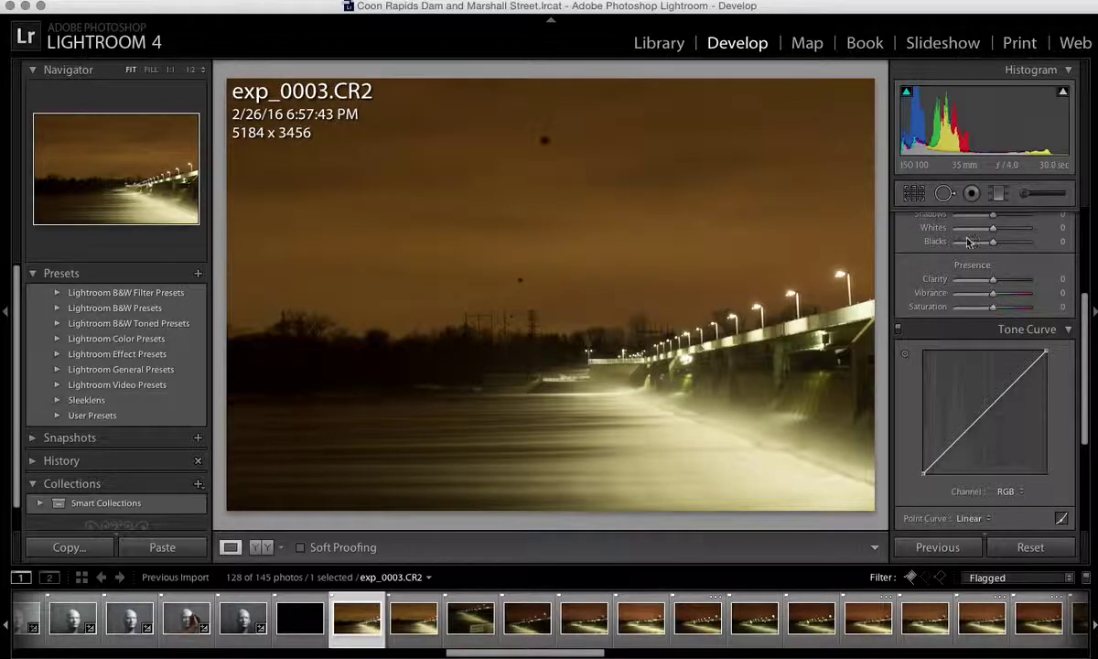
pyautogui.scroll(5, 958, 233)
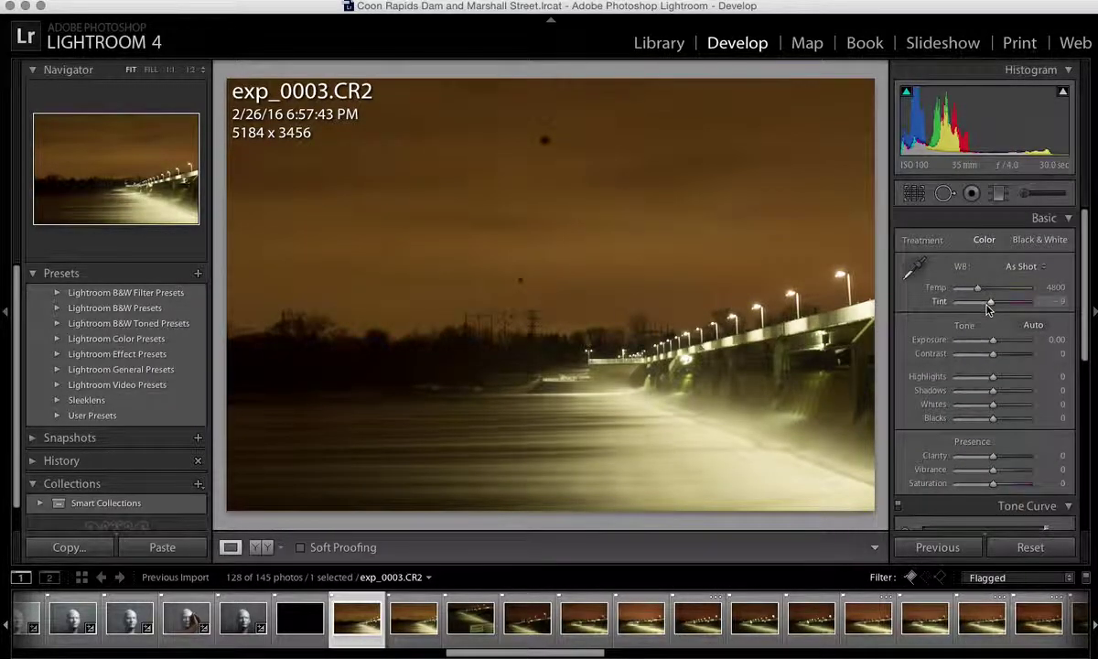
pyautogui.click(913, 275)
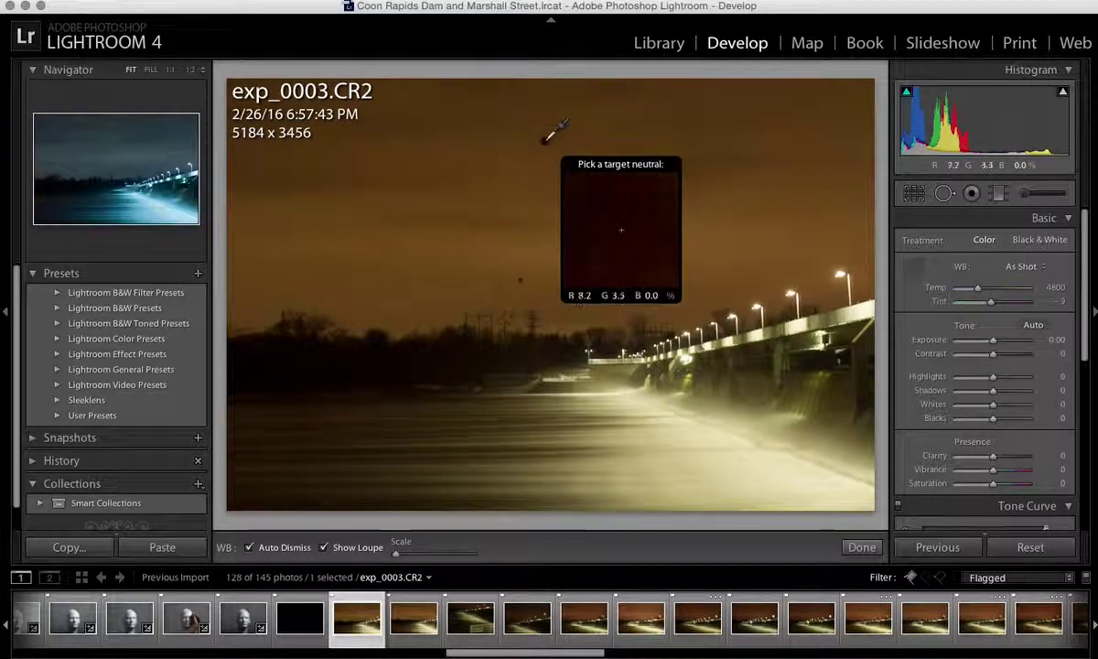
pyautogui.click(321, 362)
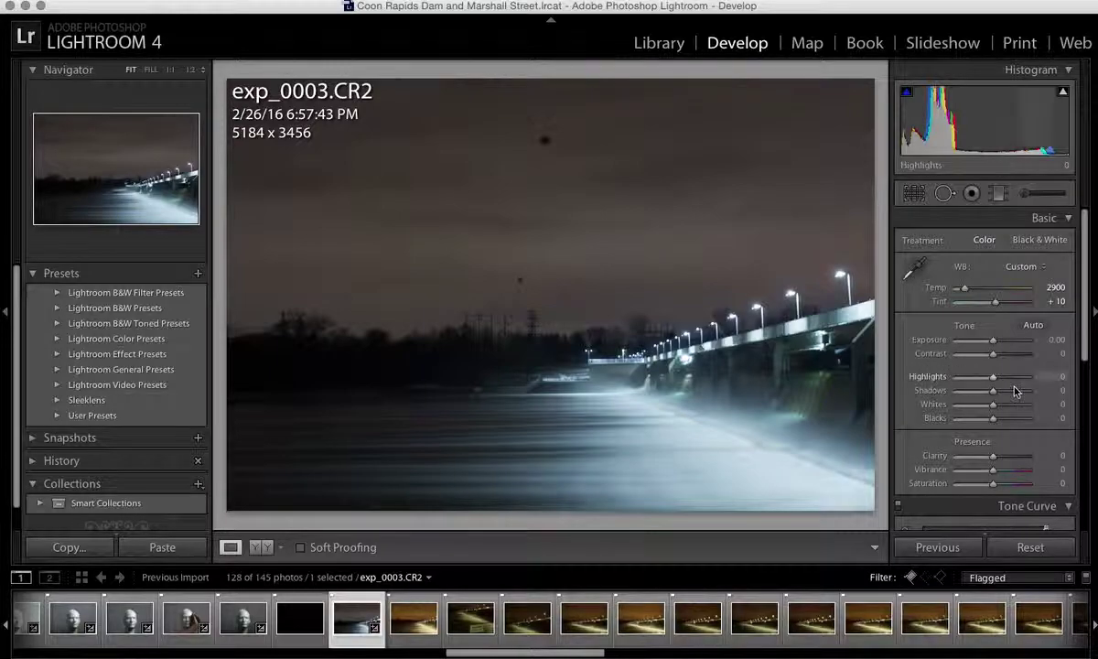
# - Set Clarity to +30, Whites to -100 and Blacks to -2 on exp_0003
pyautogui.moveTo(995, 458); pyautogui.dragTo(1007, 465)
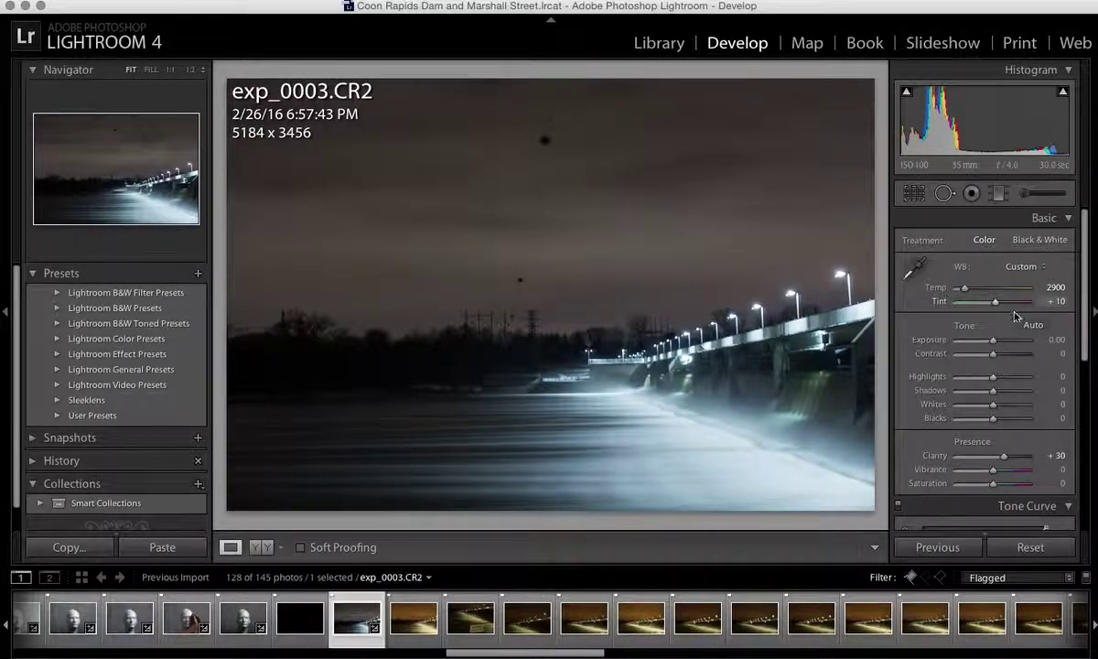
pyautogui.press('alt')
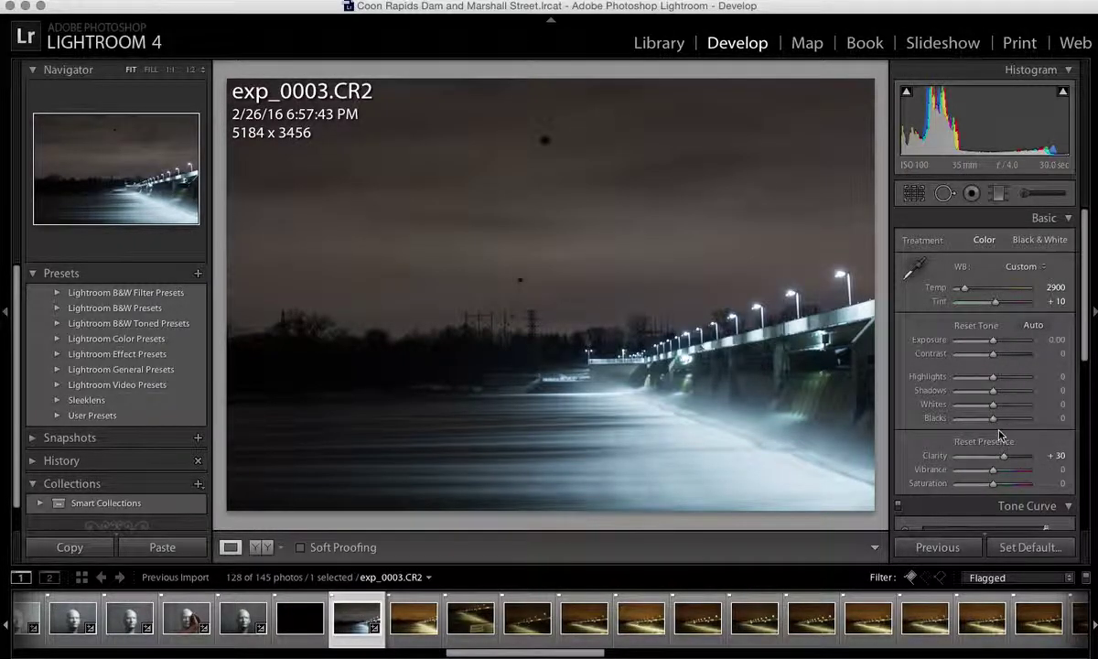
pyautogui.moveTo(995, 423); pyautogui.dragTo(954, 418)
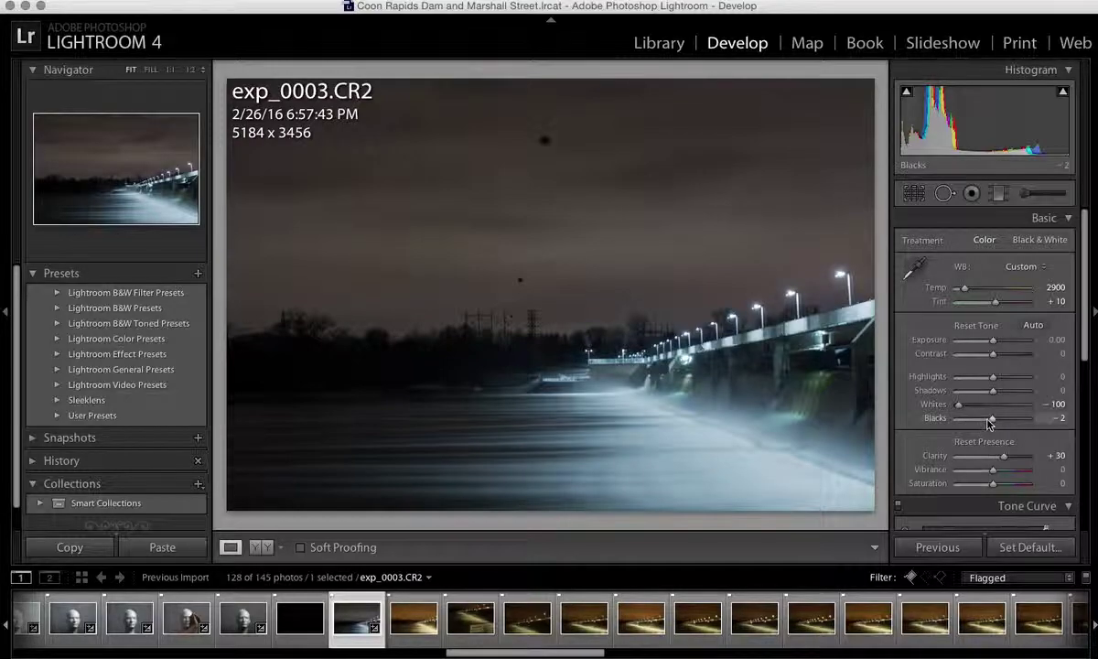
pyautogui.press('alt')
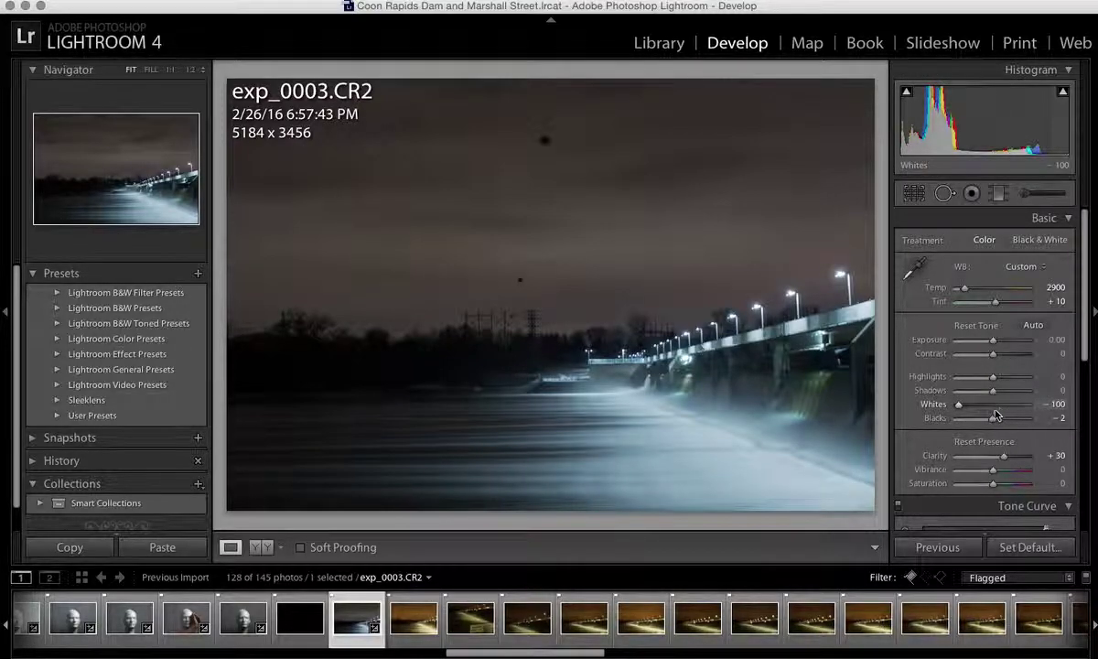
# - Set exp_0003's Shadows to +47, Contrast to +33, Exposure to +1.15 and Highlights to -95
pyautogui.moveTo(997, 395); pyautogui.dragTo(1005, 401)
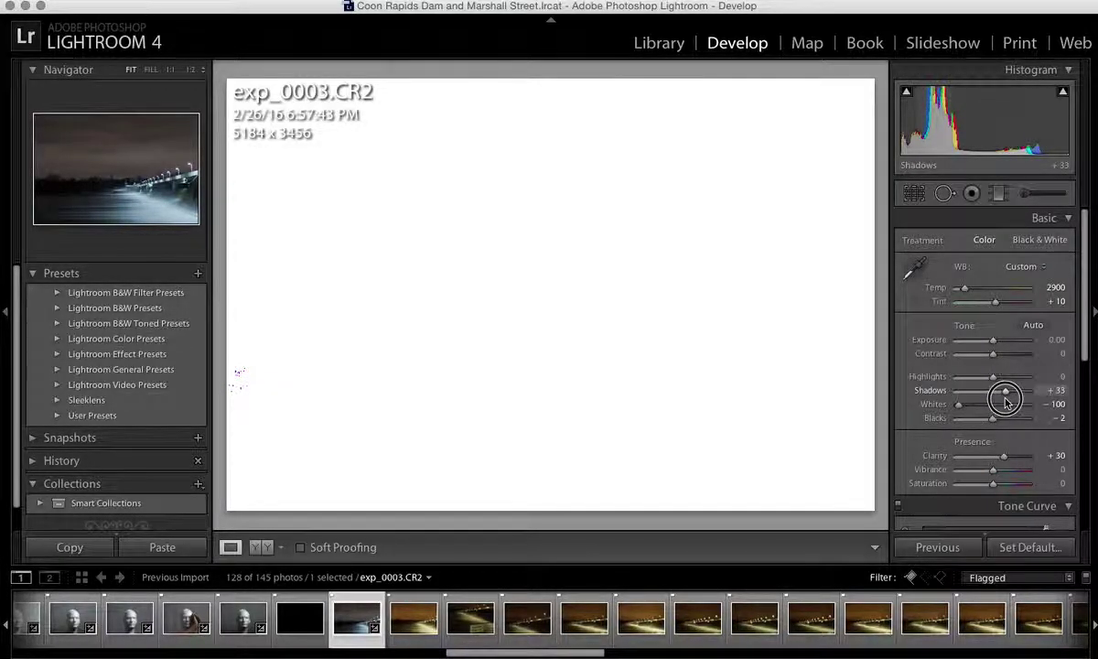
pyautogui.moveTo(1007, 401); pyautogui.dragTo(973, 385)
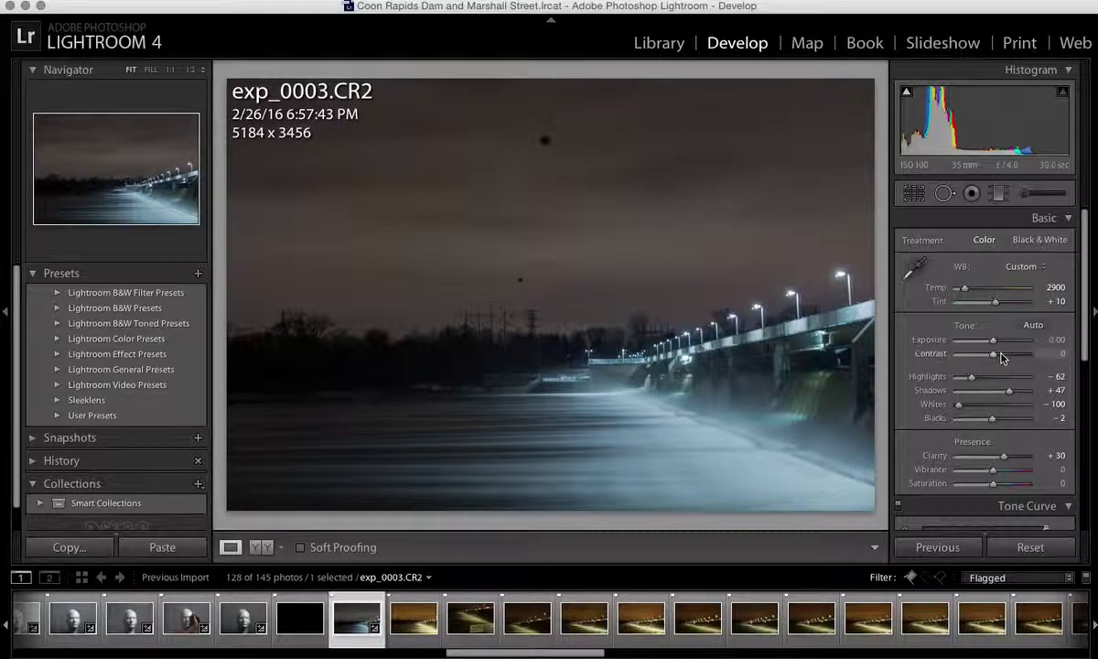
pyautogui.moveTo(991, 355)
pyautogui.mouseDown()
pyautogui.moveTo(1006, 360)
pyautogui.moveTo(992, 343)
pyautogui.moveTo(1001, 354)
pyautogui.mouseUp()
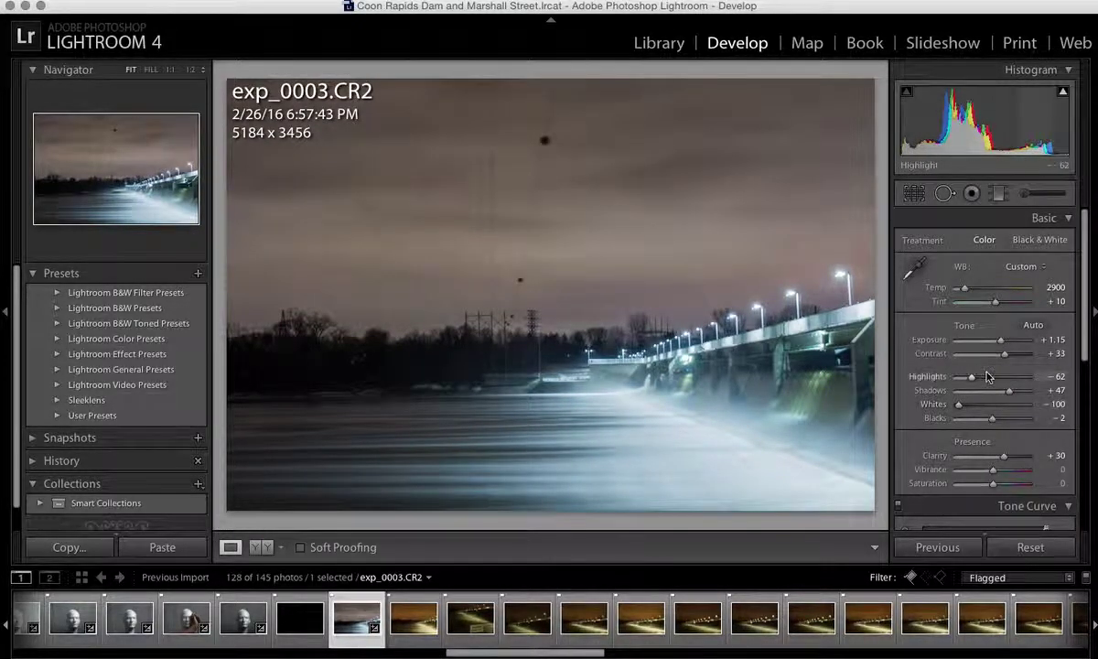
pyautogui.press('alt')
pyautogui.moveTo(971, 376); pyautogui.dragTo(969, 378)
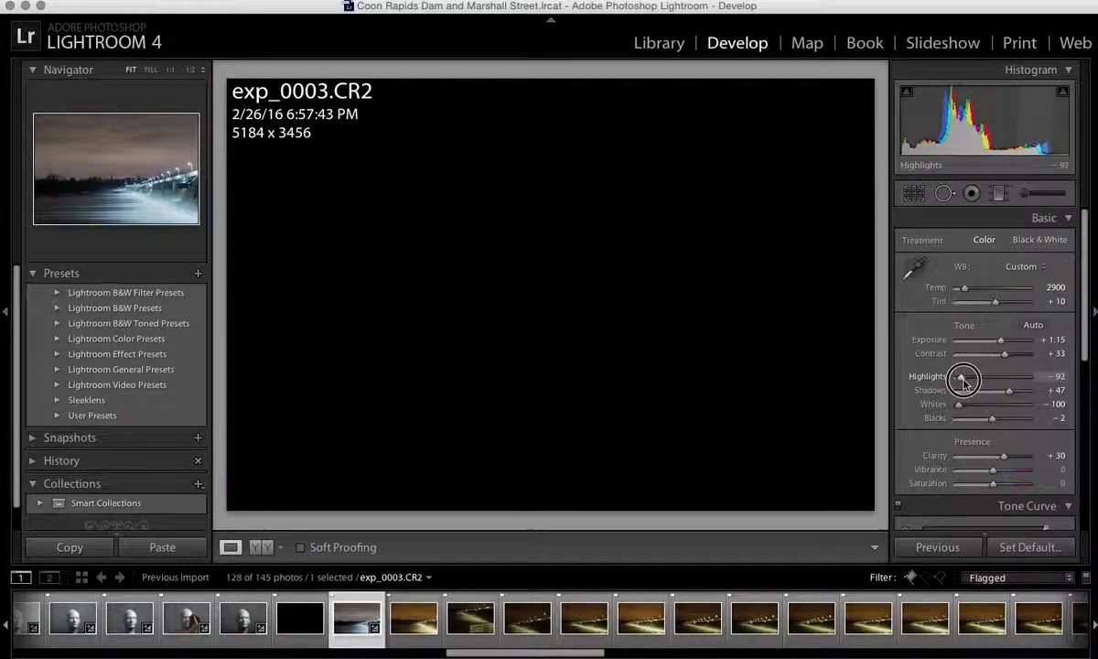
pyautogui.moveTo(960, 379); pyautogui.dragTo(961, 379)
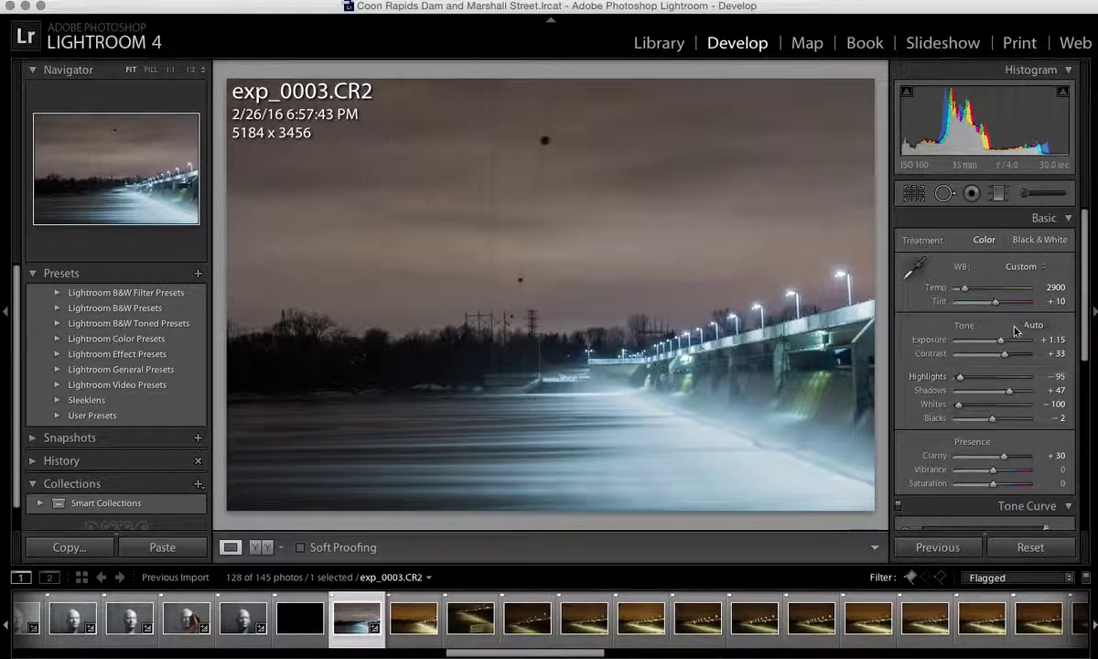
# - Try alternative white balance samples on the bridge side, the far shoreline and the dark trees
pyautogui.click(915, 267)
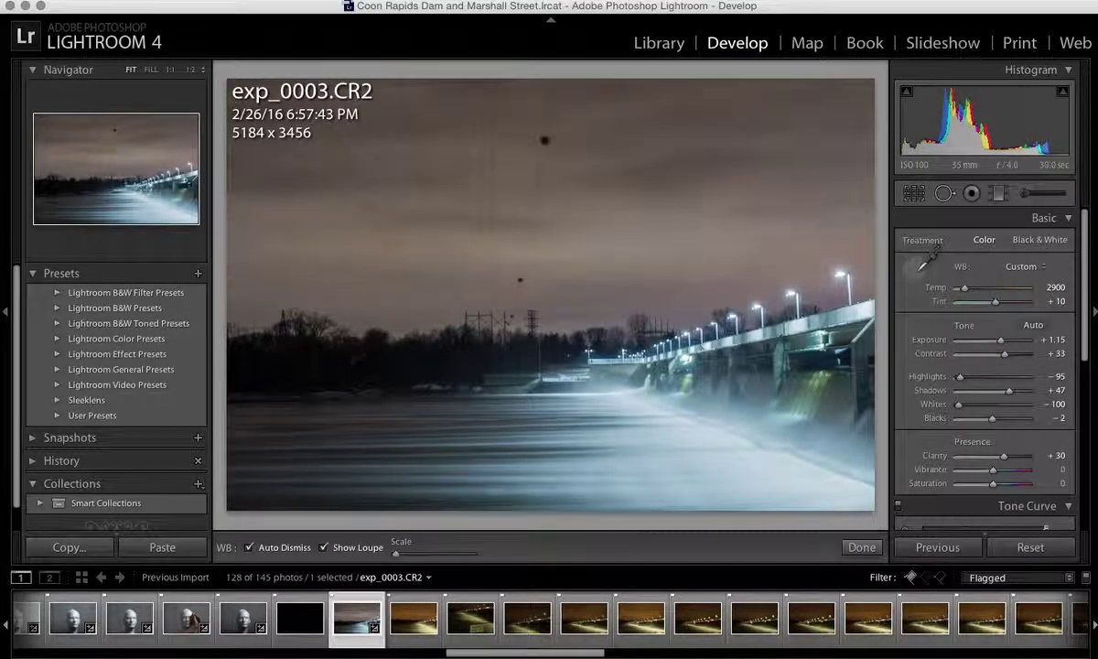
pyautogui.click(829, 323)
pyautogui.click(914, 272)
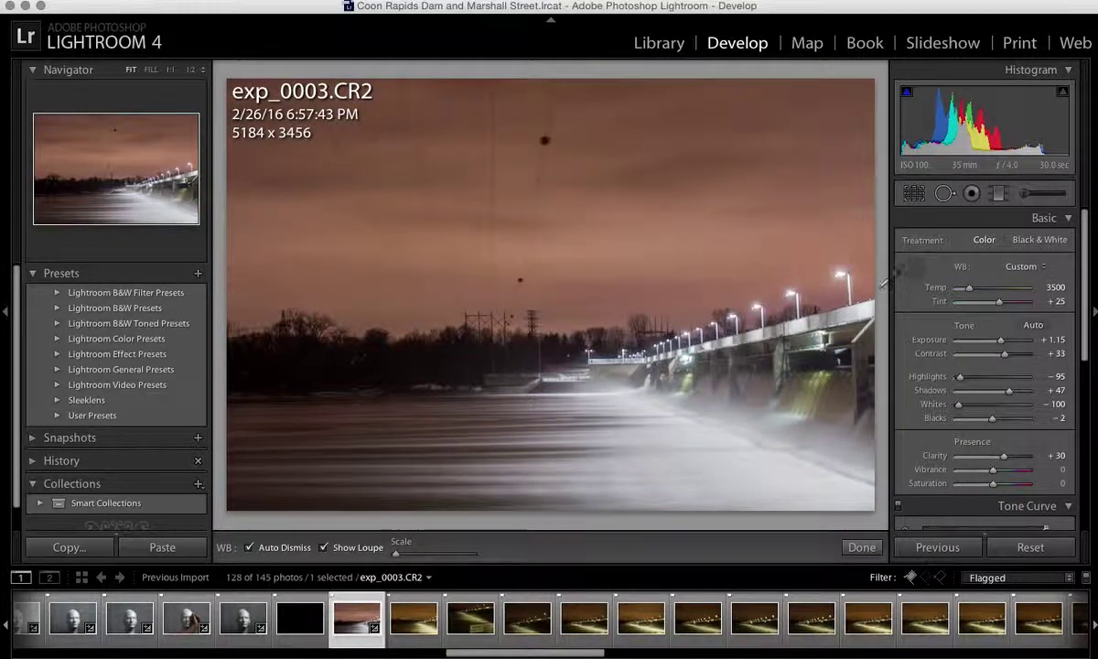
pyautogui.click(847, 318)
pyautogui.click(914, 267)
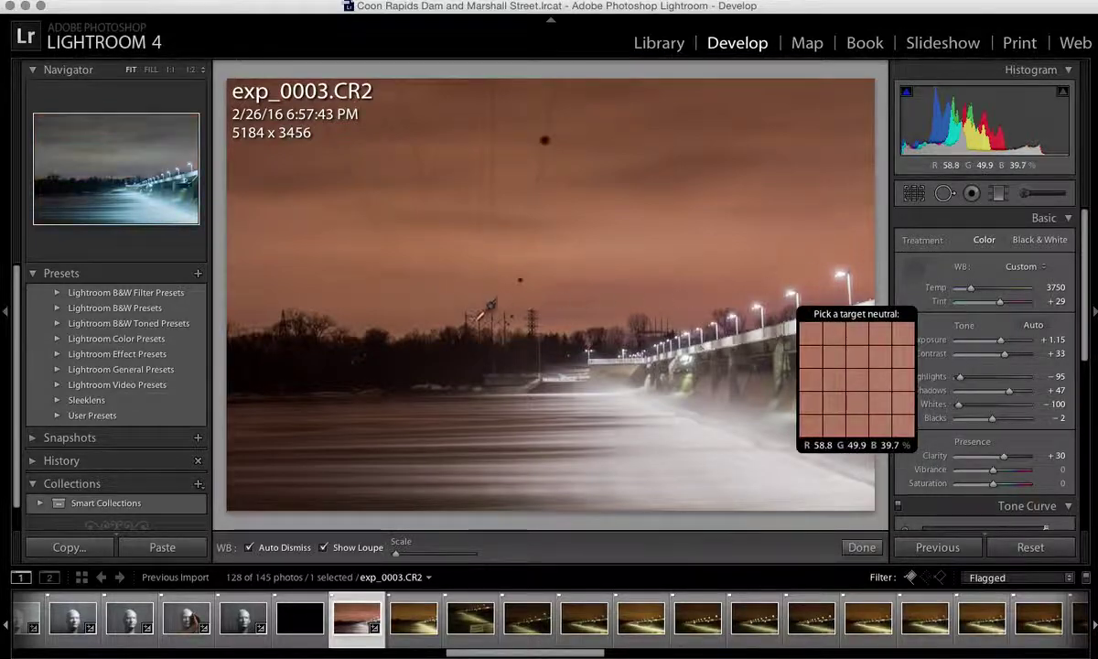
pyautogui.click(396, 377)
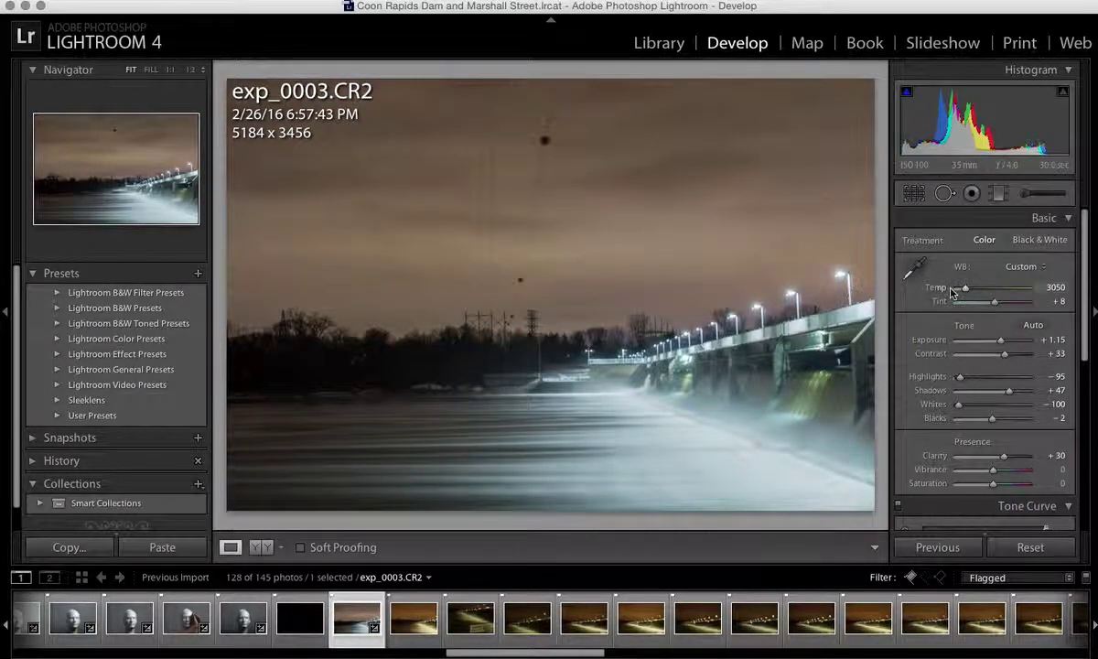
pyautogui.click(914, 267)
pyautogui.click(286, 369)
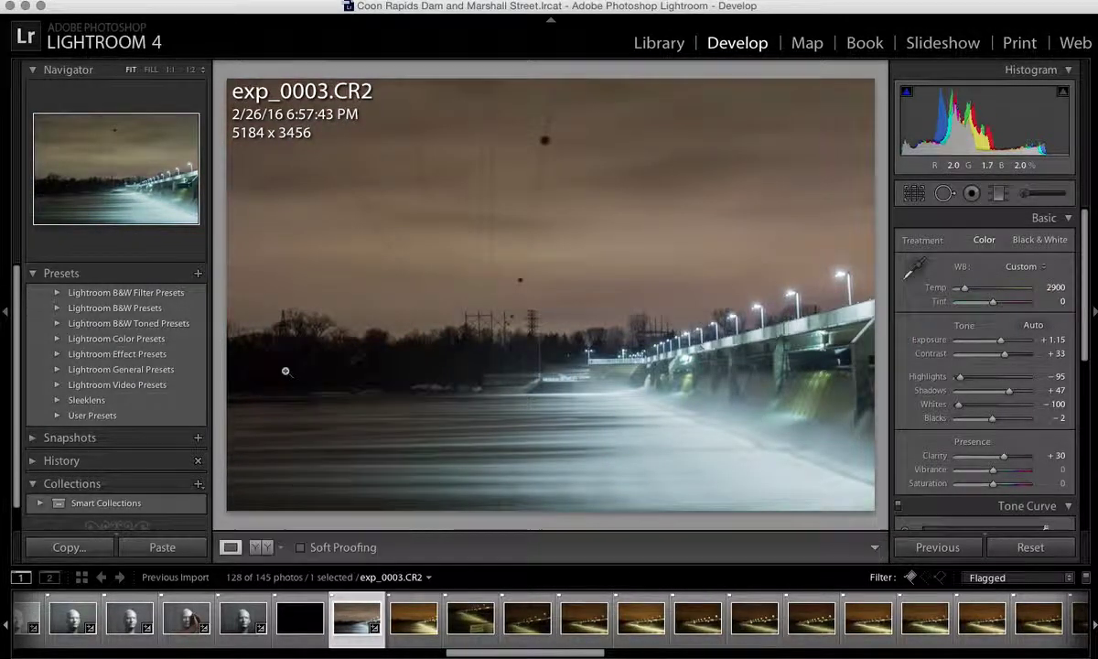
# - Set the white balance by sampling a neutral spot on the dam structure beneath the bridge
pyautogui.click(914, 267)
pyautogui.click(767, 358)
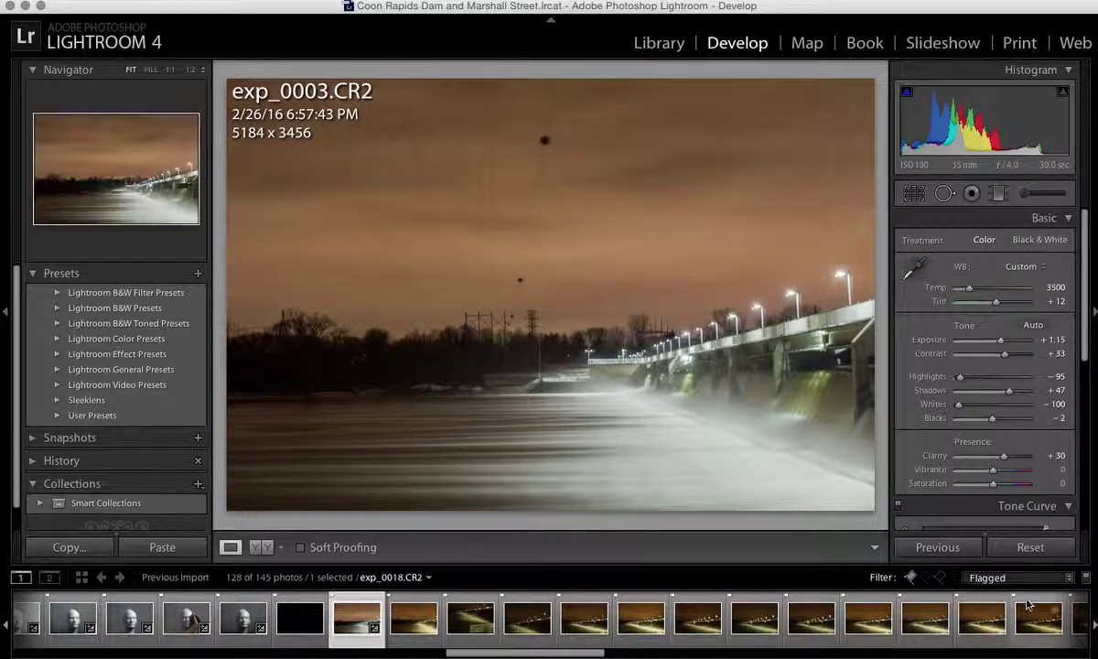
# - Select exp_0003 through exp_0023, the last night dam photo, and synchronize exp_0003's White Balance and Process Version settings across them
pyautogui.hscroll(10, 1020, 613)
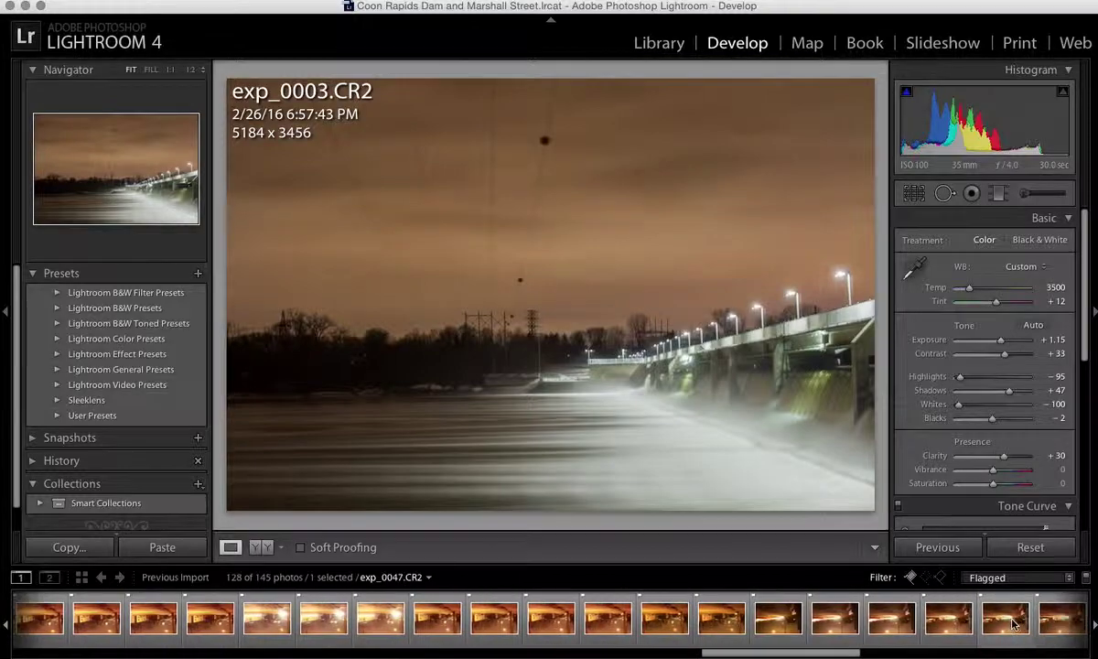
pyautogui.hscroll(-2, 631, 623)
pyautogui.hscroll(-5, 636, 624)
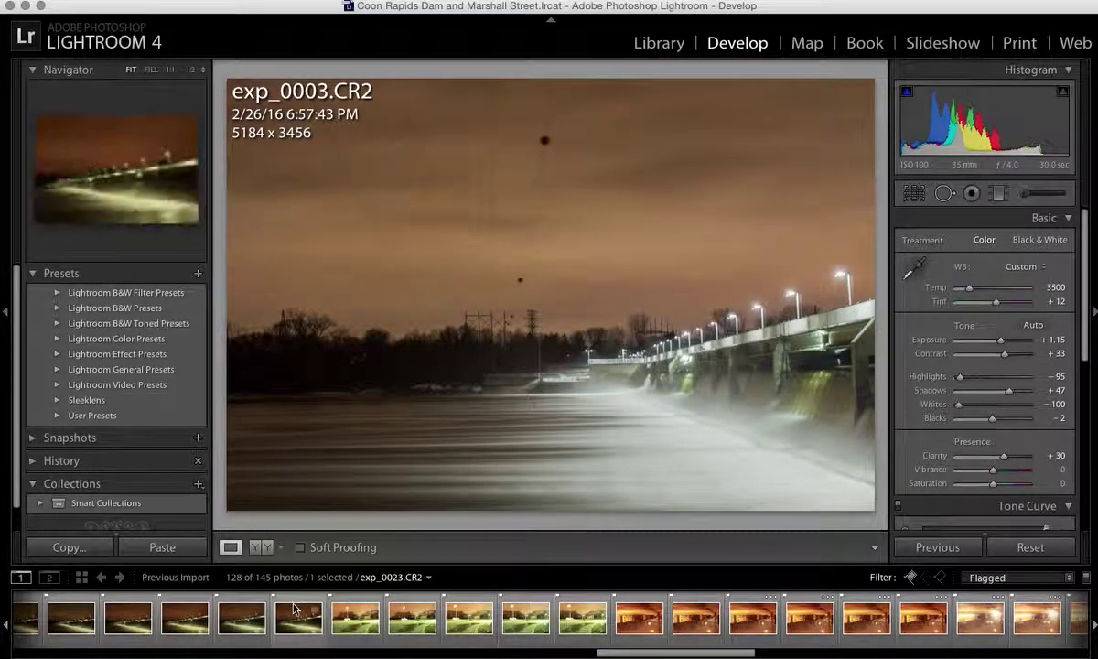
pyautogui.keyDown('shift'); pyautogui.click(295, 614); pyautogui.keyUp('shift')
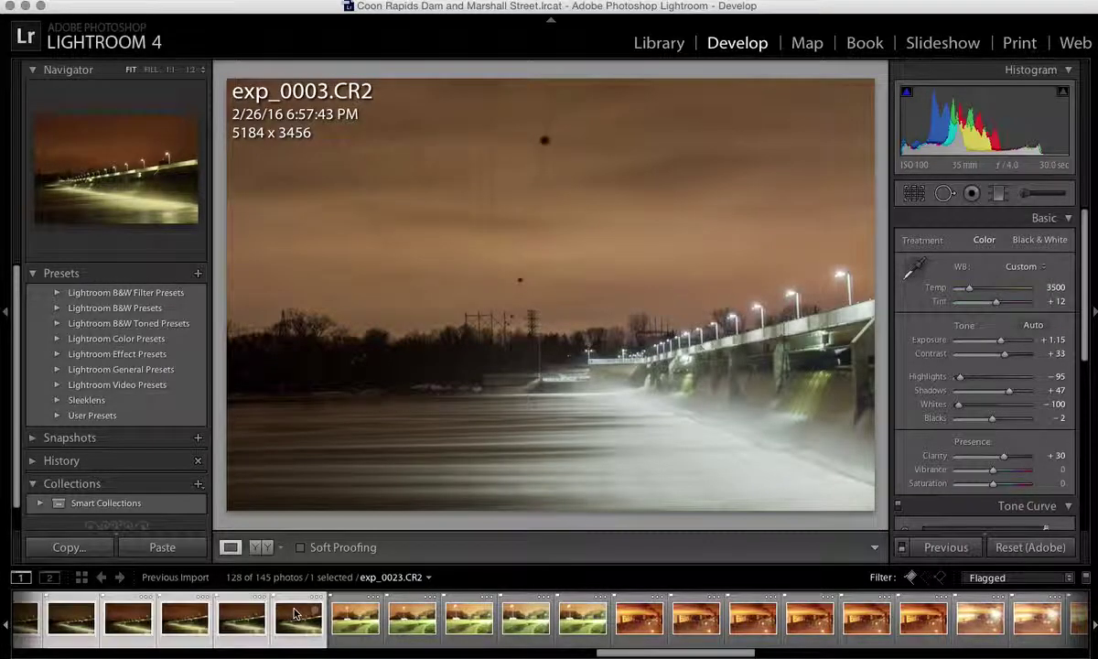
pyautogui.click(942, 547)
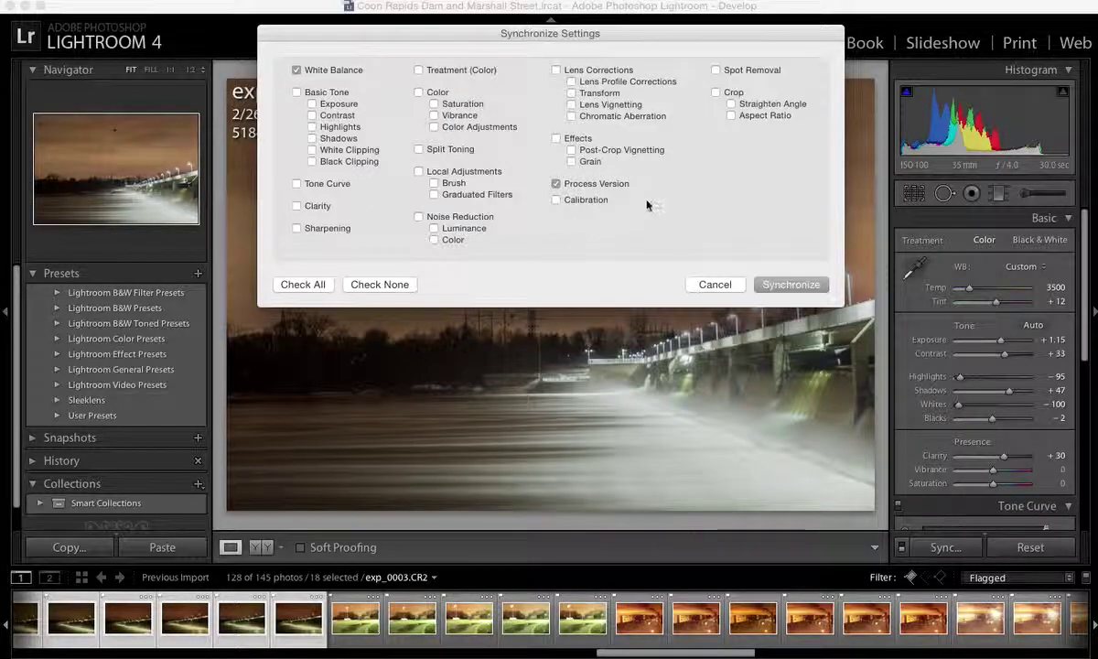
pyautogui.click(787, 291)
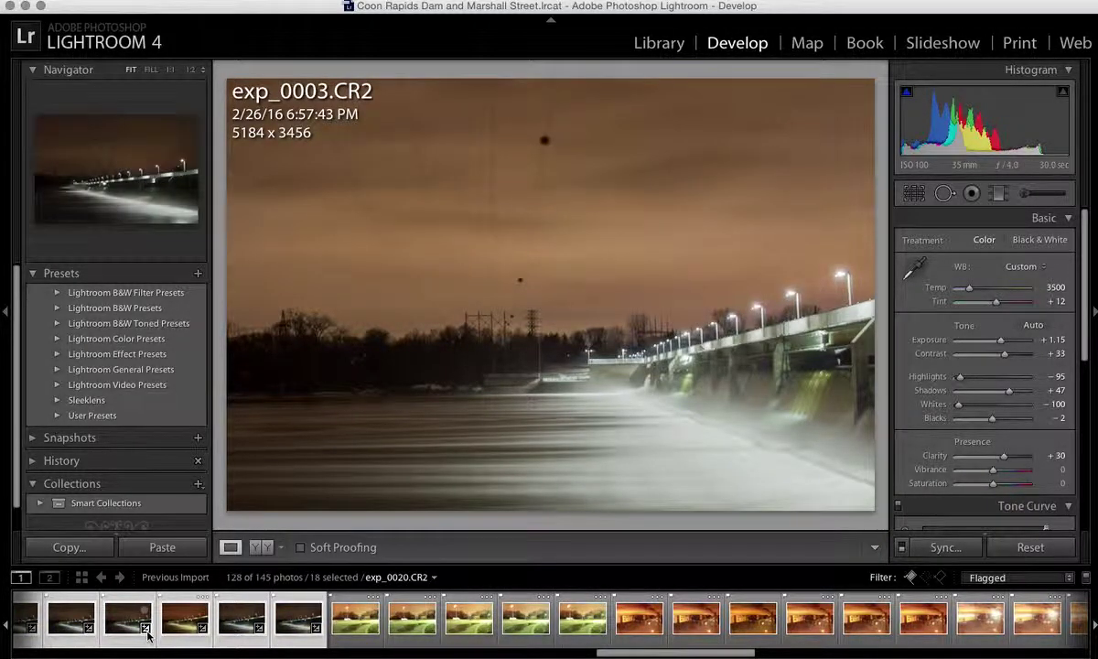
# - Review the synchronized white balance on the night dam photos from exp_0005 through exp_0010
pyautogui.scroll(5, 146, 633)
pyautogui.scroll(5, 146, 633)
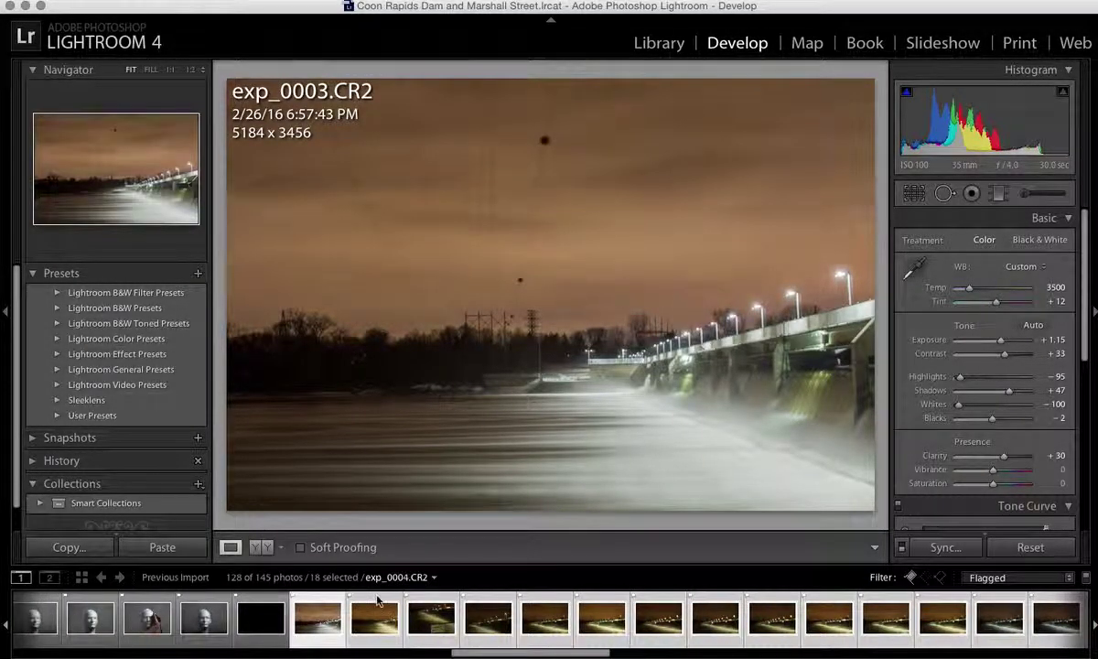
pyautogui.click(437, 622)
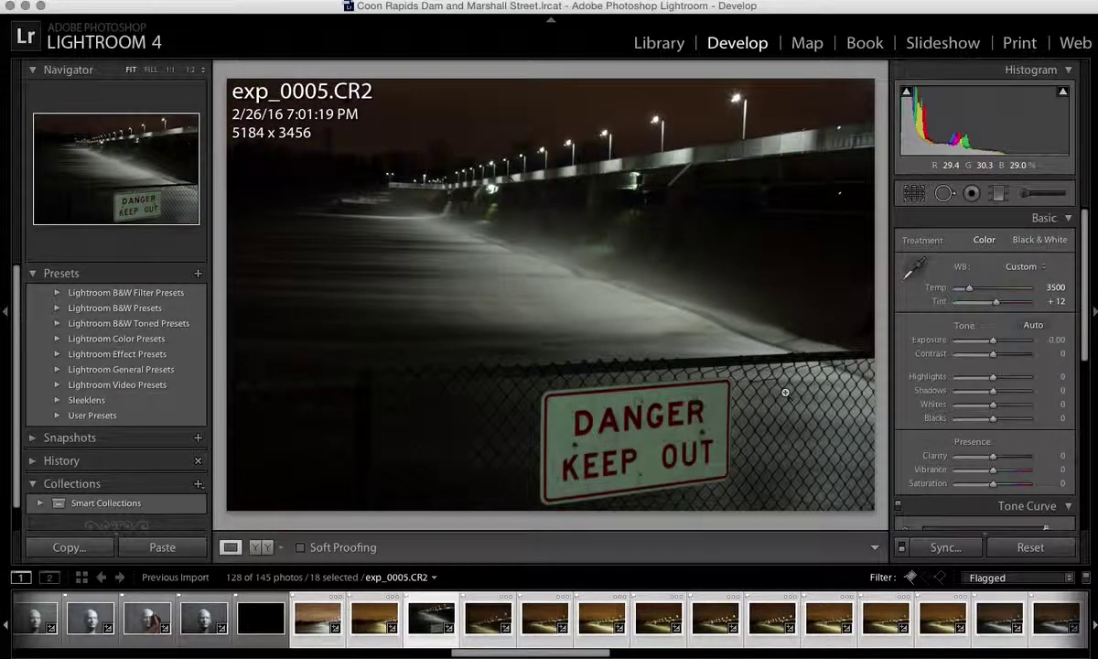
pyautogui.press('Right')
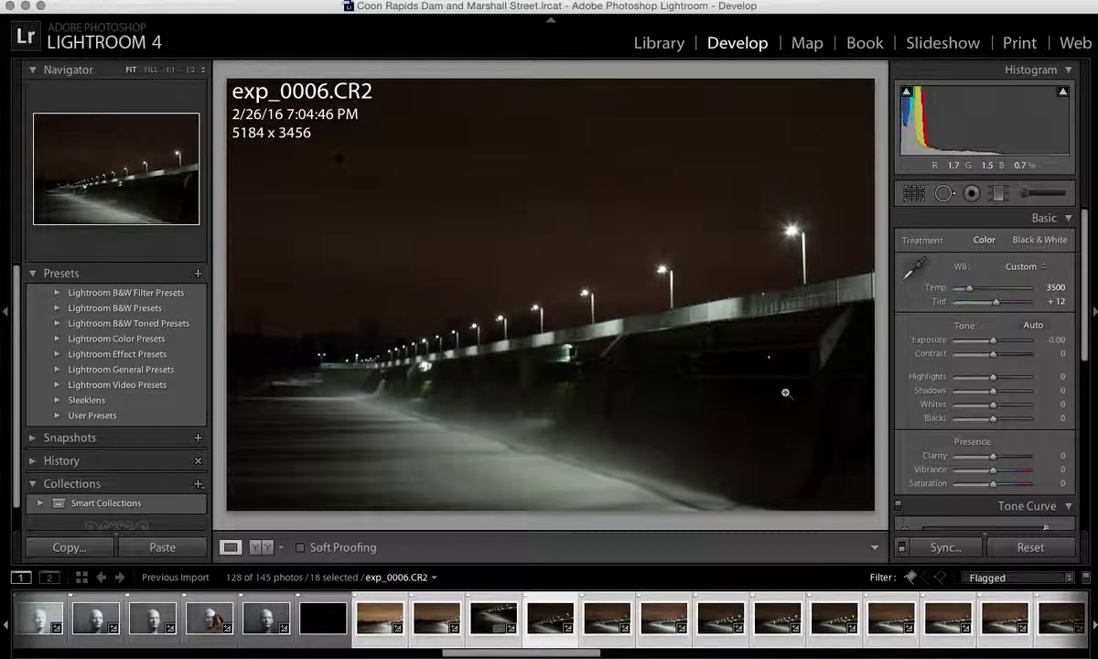
pyautogui.press('Right')
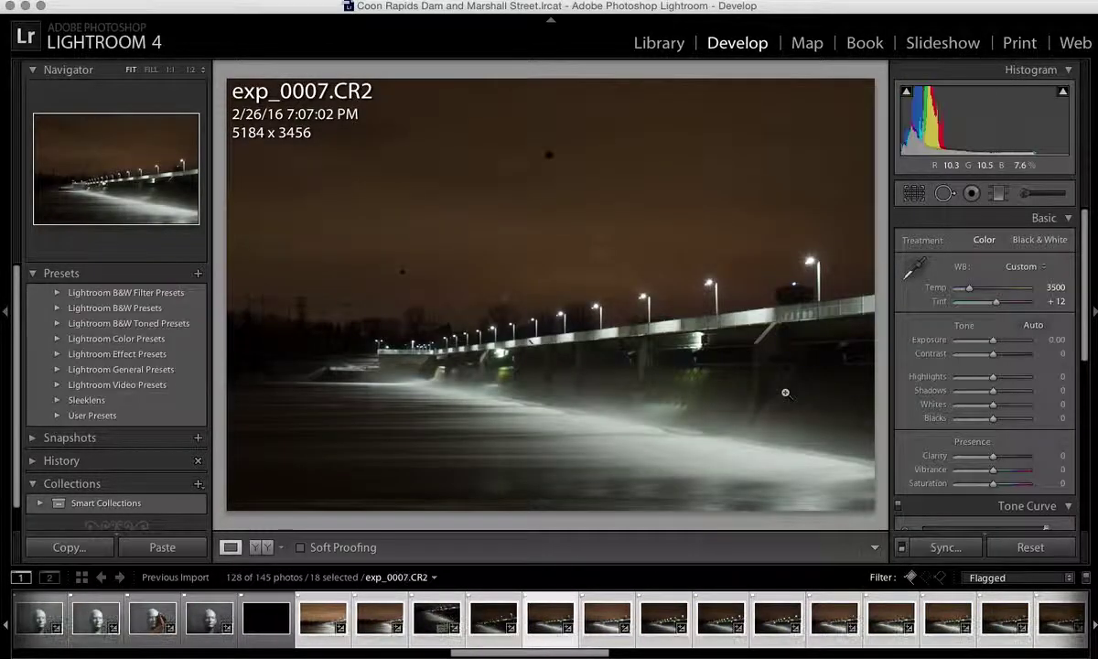
pyautogui.press('Right')
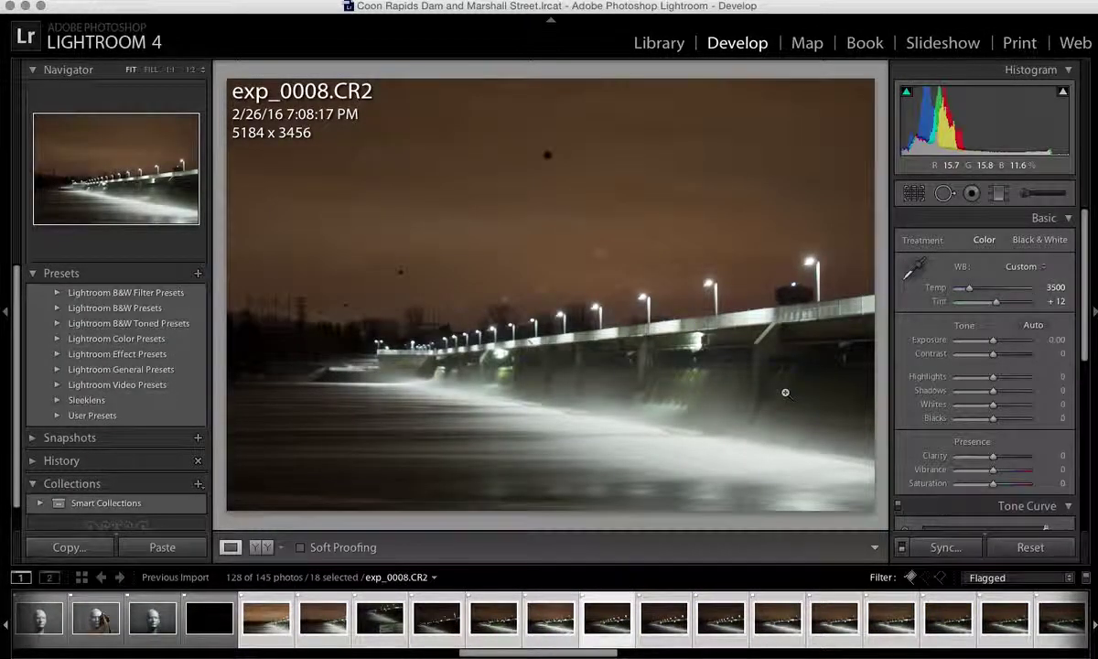
pyautogui.press('Right')
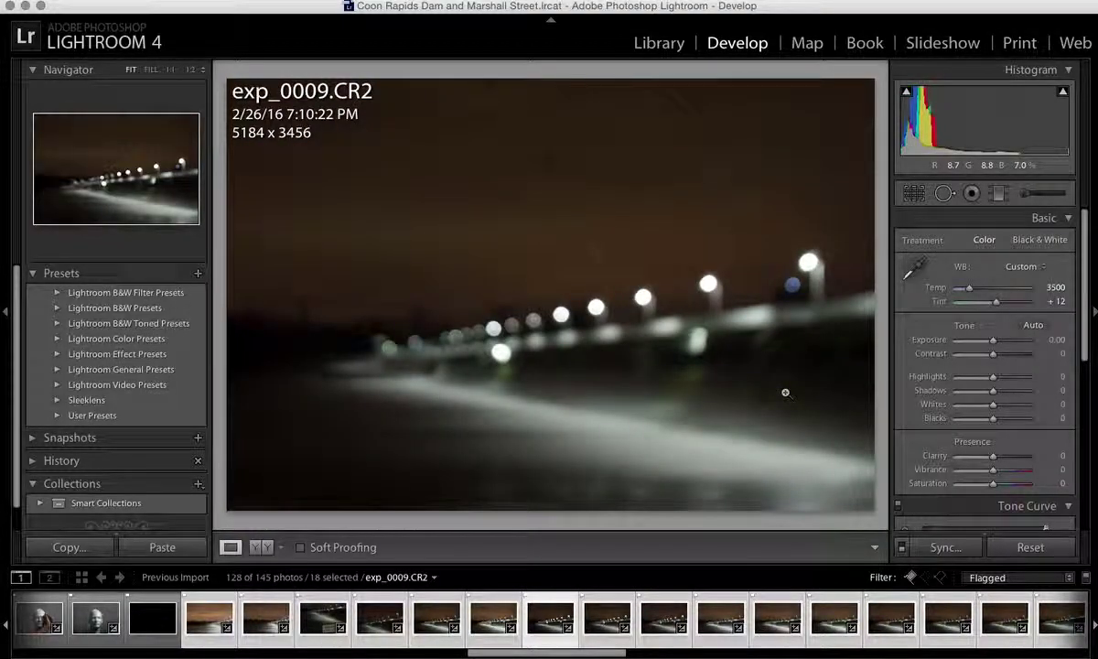
pyautogui.press('Right')
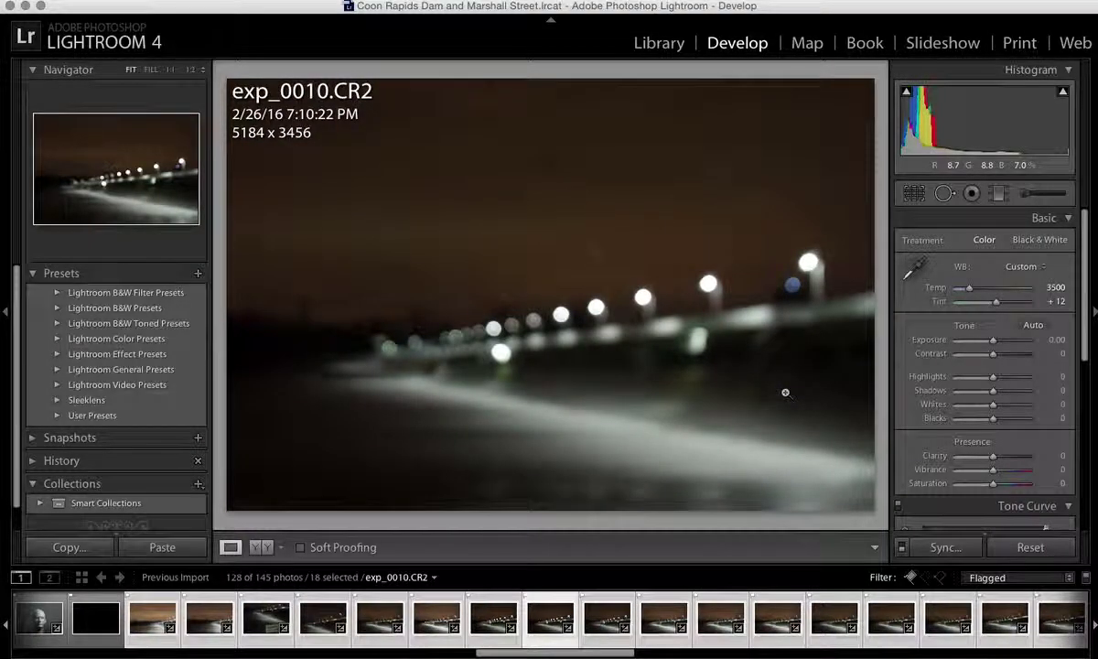
# - Review the synchronized white balance on the night dam photos from exp_0011 through exp_0023 and back at exp_0003 to exp_0005
pyautogui.press('Right')
pyautogui.press('Right')
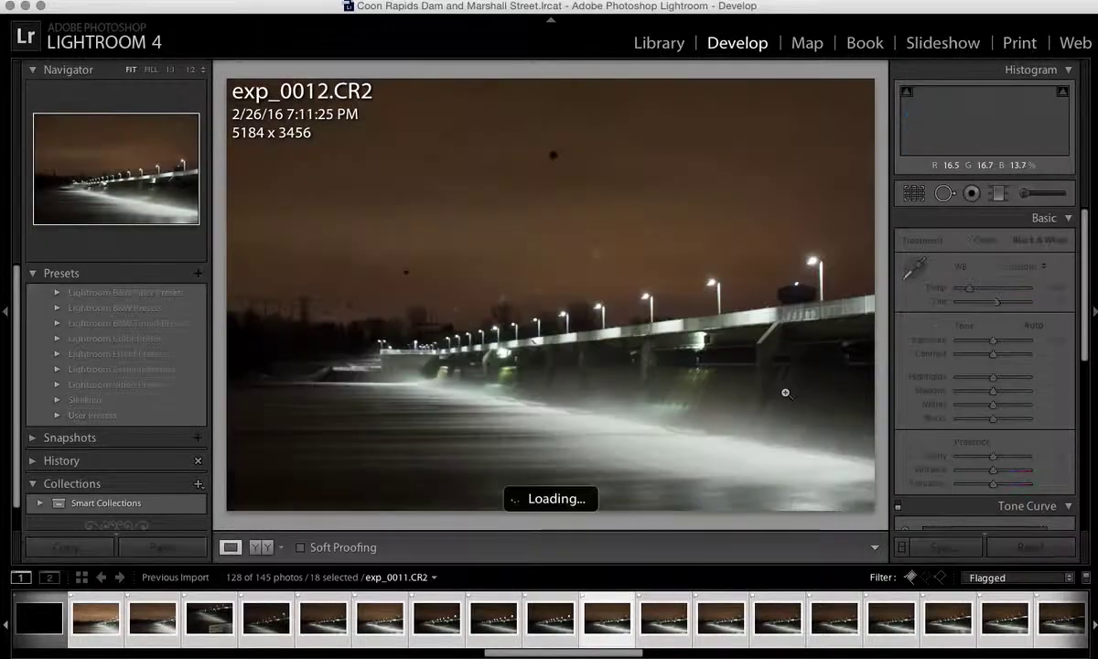
pyautogui.press('Right')
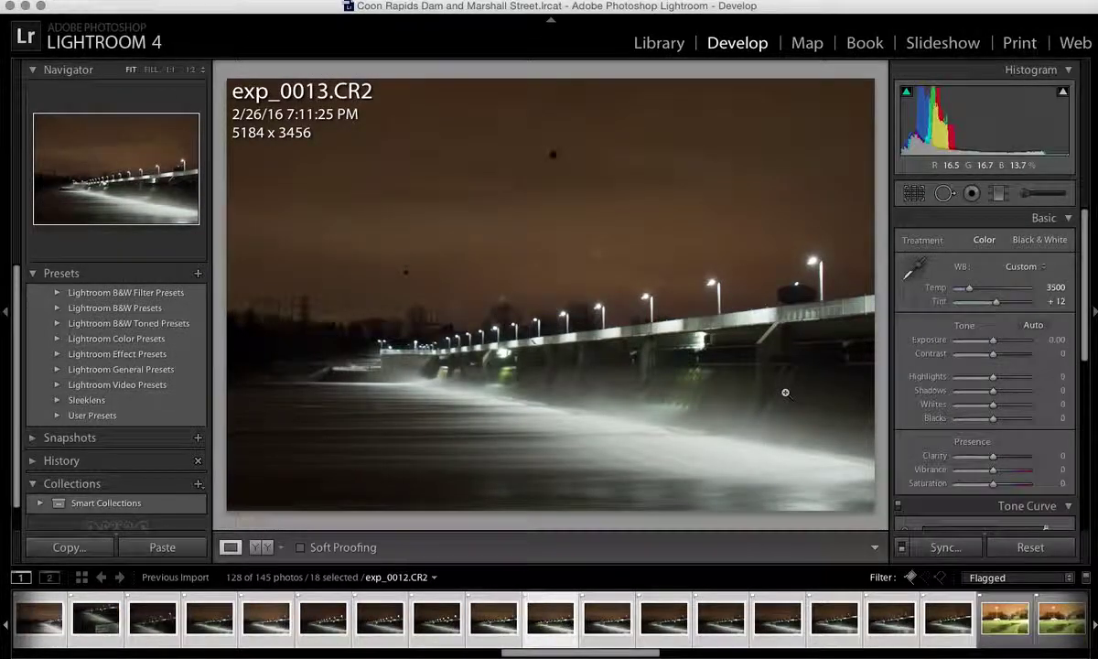
pyautogui.press('Right')
pyautogui.press('Right')
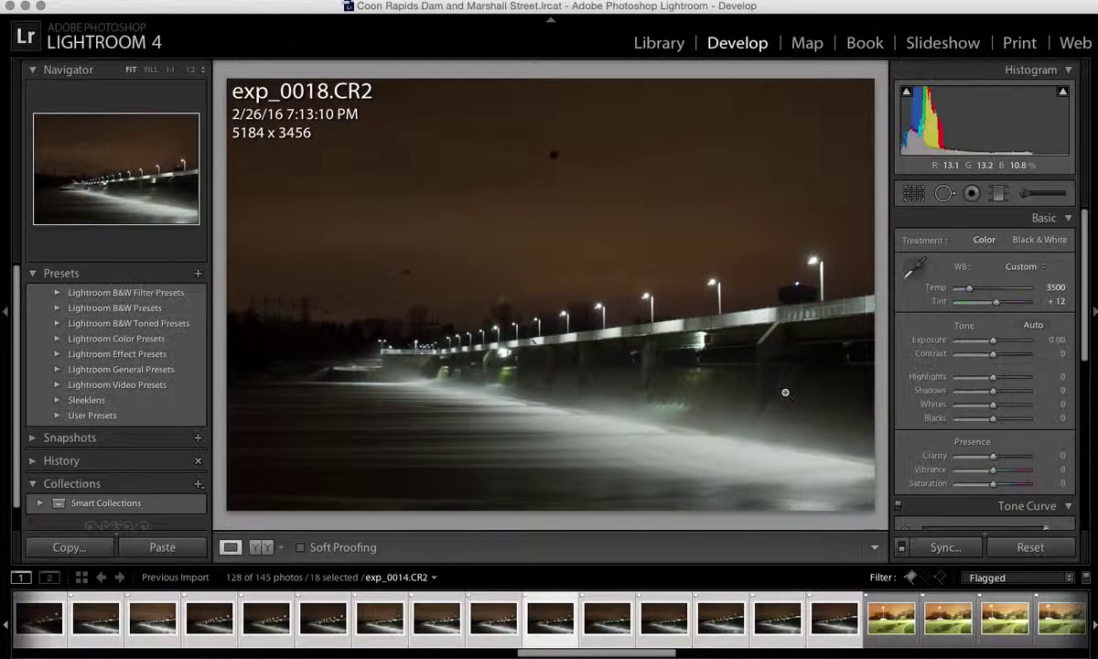
pyautogui.press('Right')
pyautogui.press('Right')
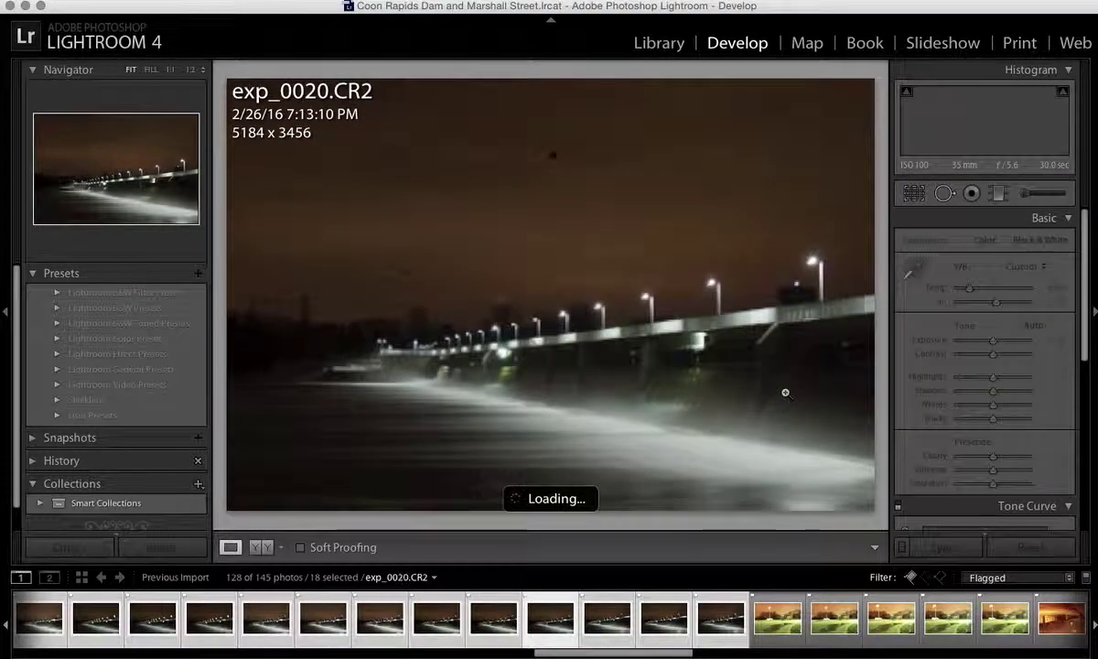
pyautogui.press('Right')
pyautogui.press('Right')
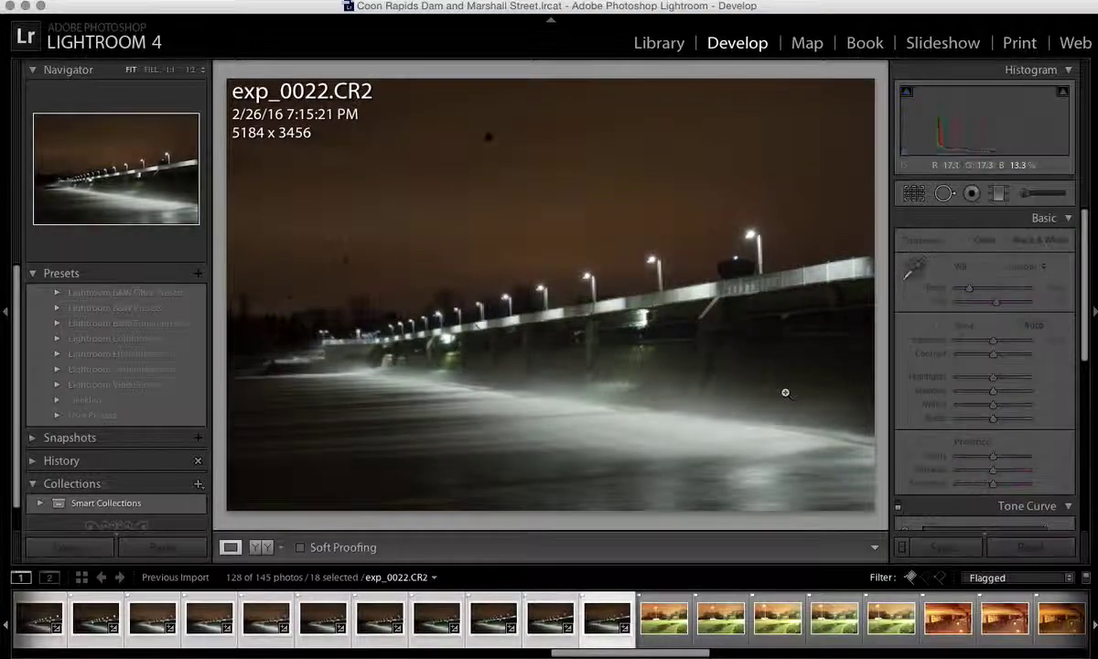
pyautogui.press('Right')
pyautogui.press('Right')
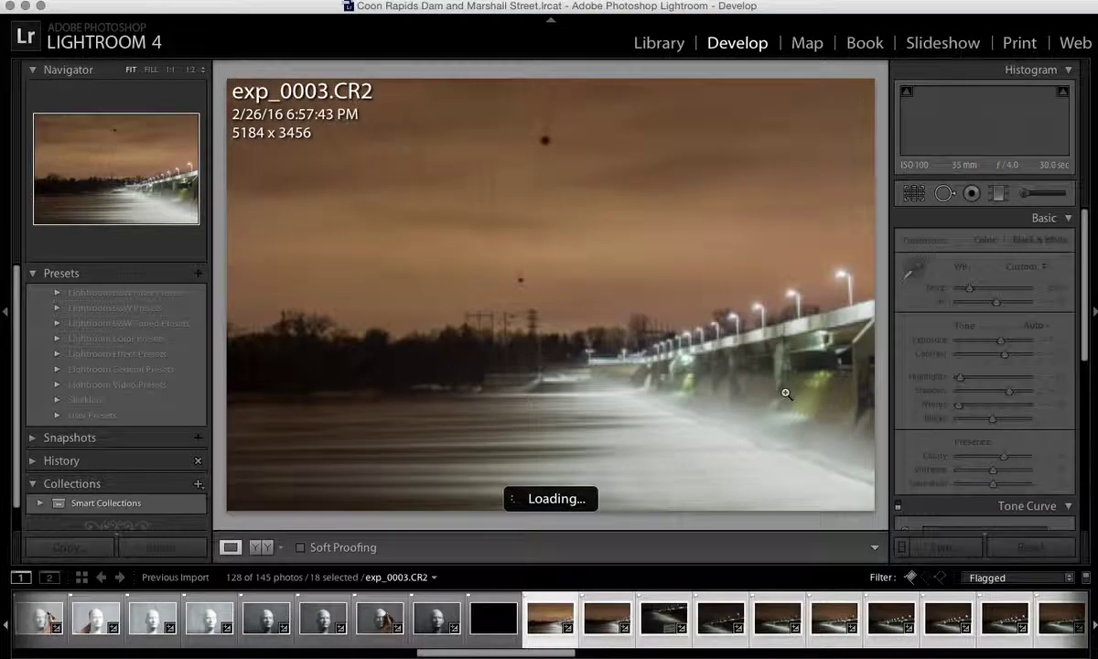
pyautogui.press('Right')
pyautogui.press('Right')
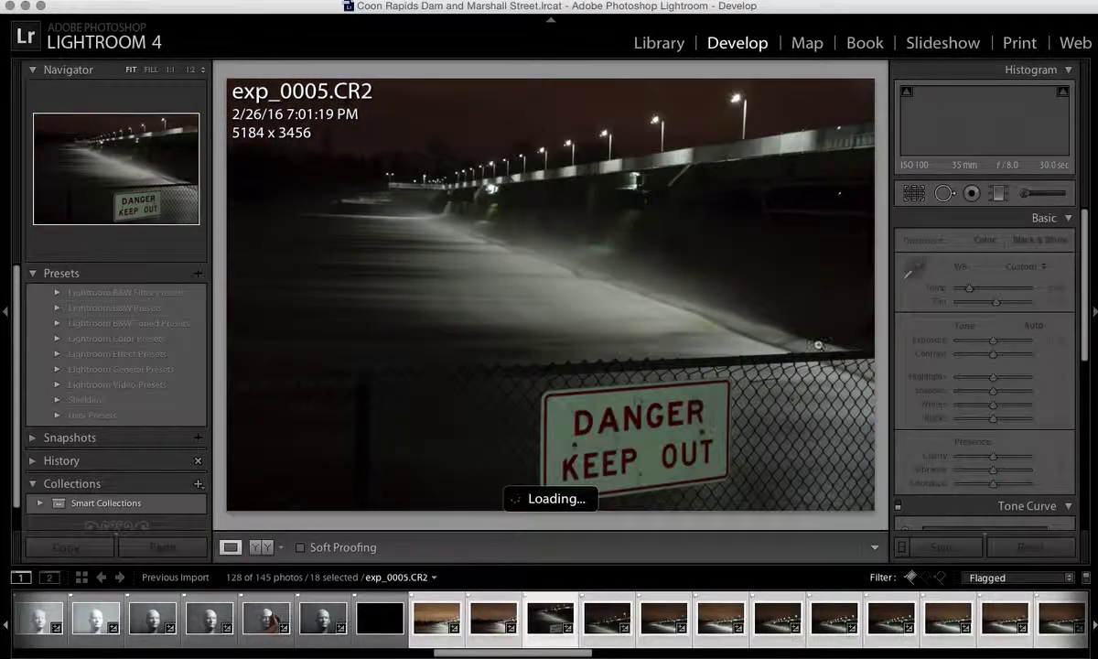
# - Open exp_0024, the first photo of the building with the puddle, and sample its white balance from the building's blue panel
pyautogui.scroll(-4, 783, 622)
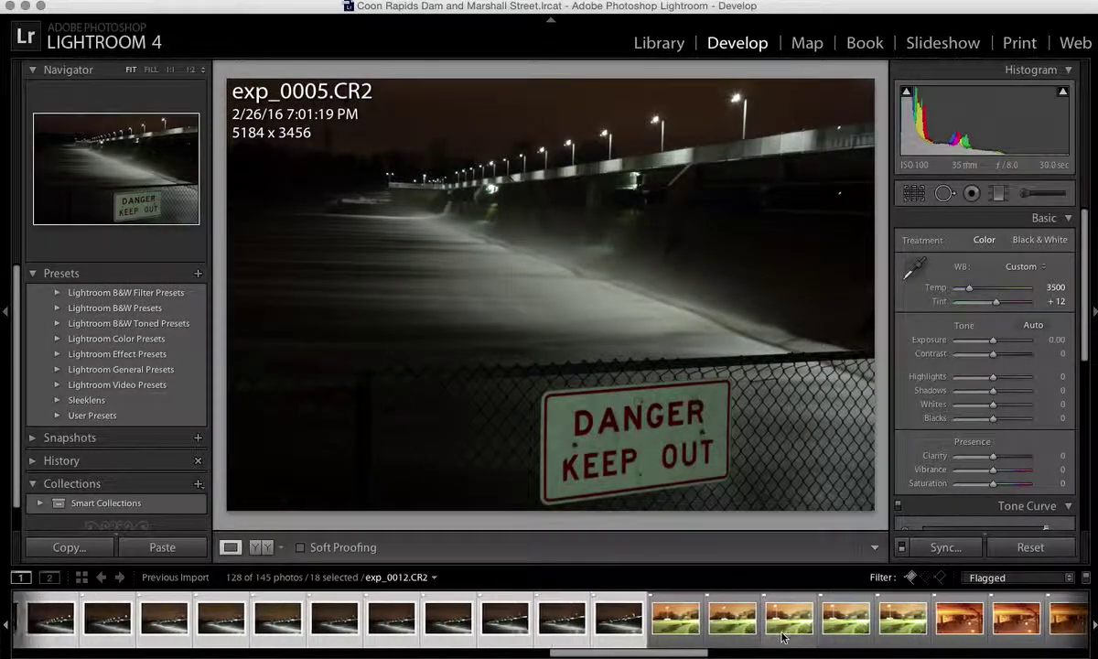
pyautogui.click(659, 611)
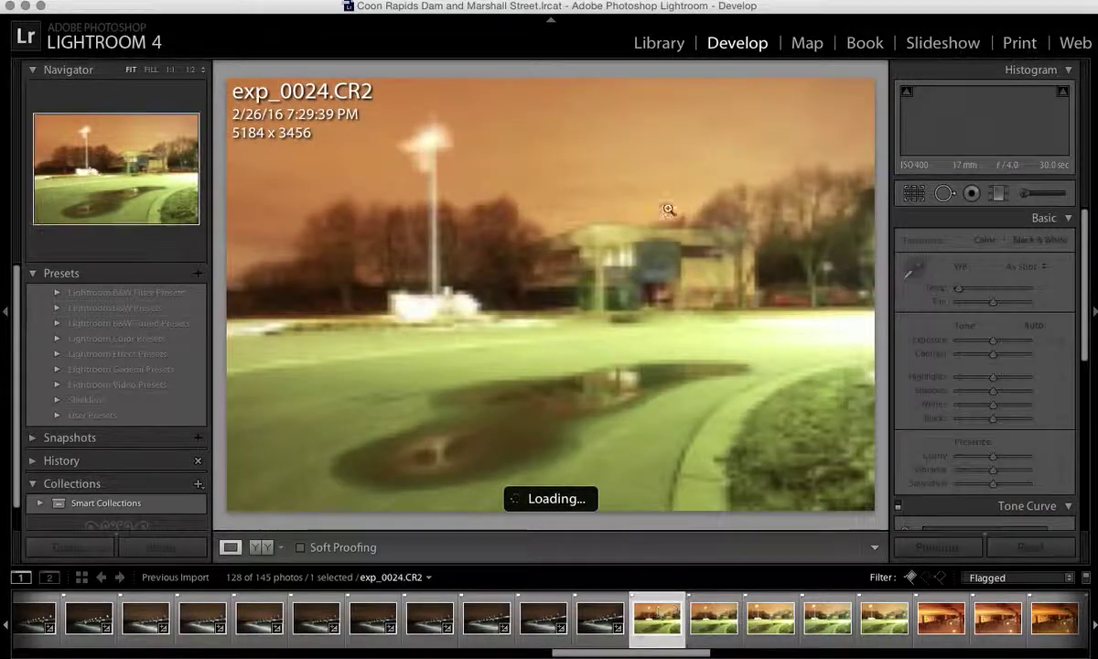
pyautogui.click(917, 268)
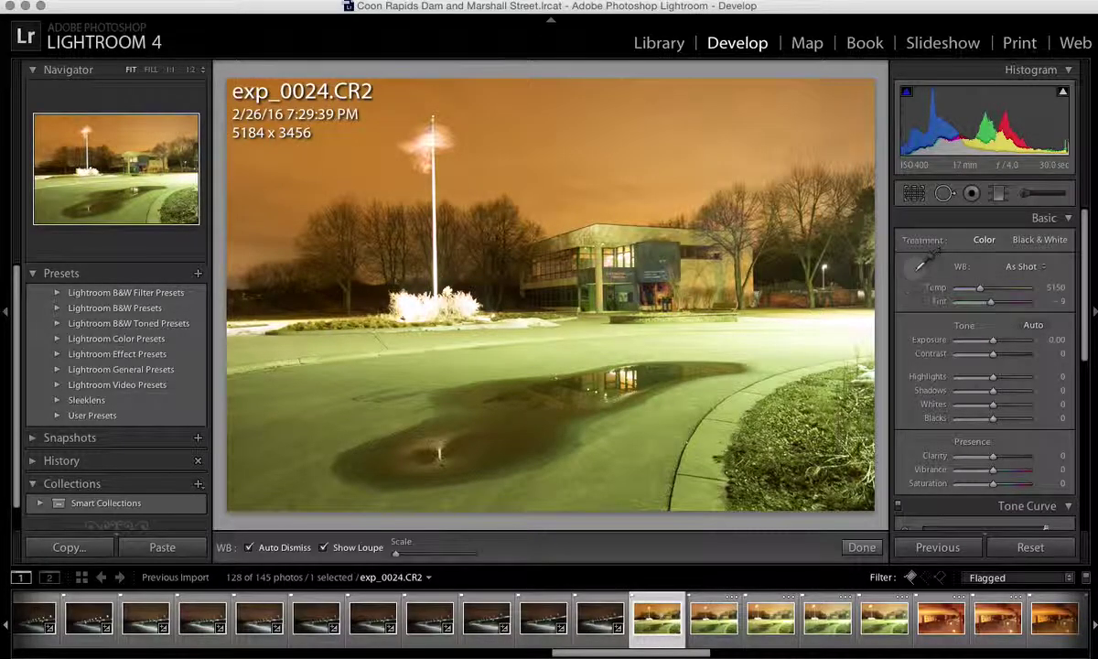
pyautogui.click(655, 256)
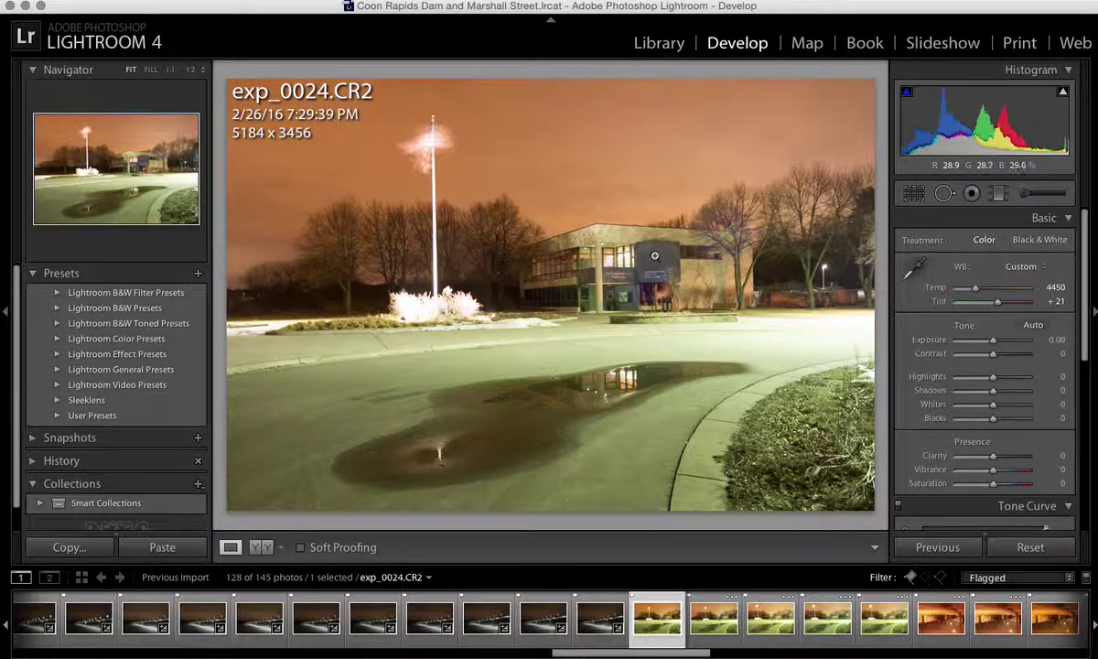
# - Try alternative white balance samples on the pavement, the building front and the puddle in exp_0024
pyautogui.click(914, 268)
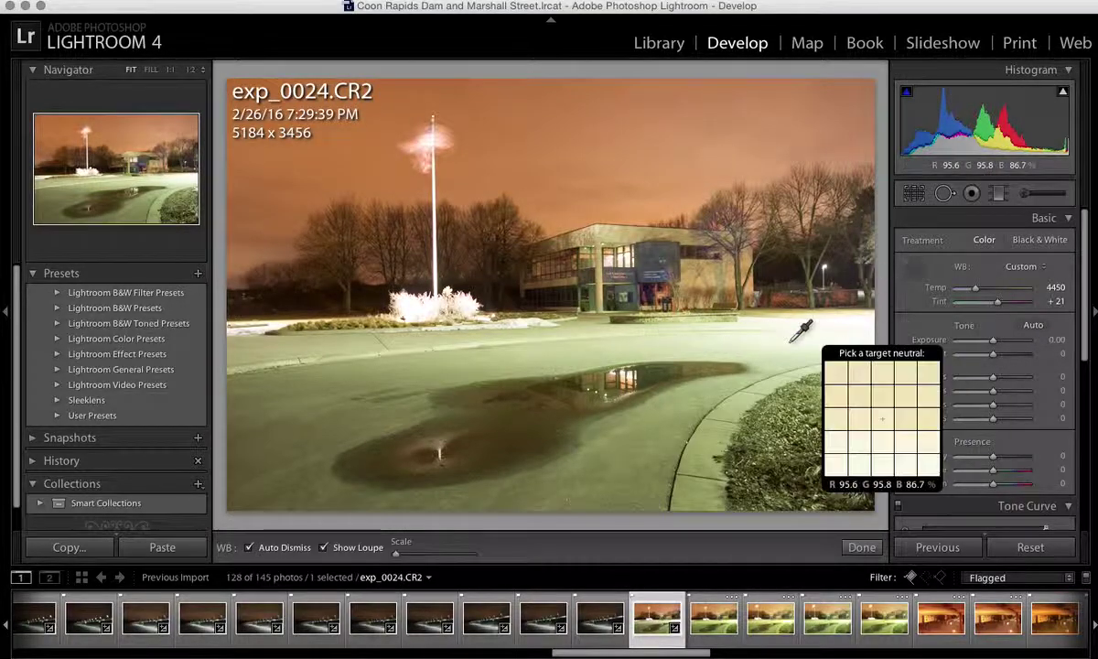
pyautogui.click(682, 345)
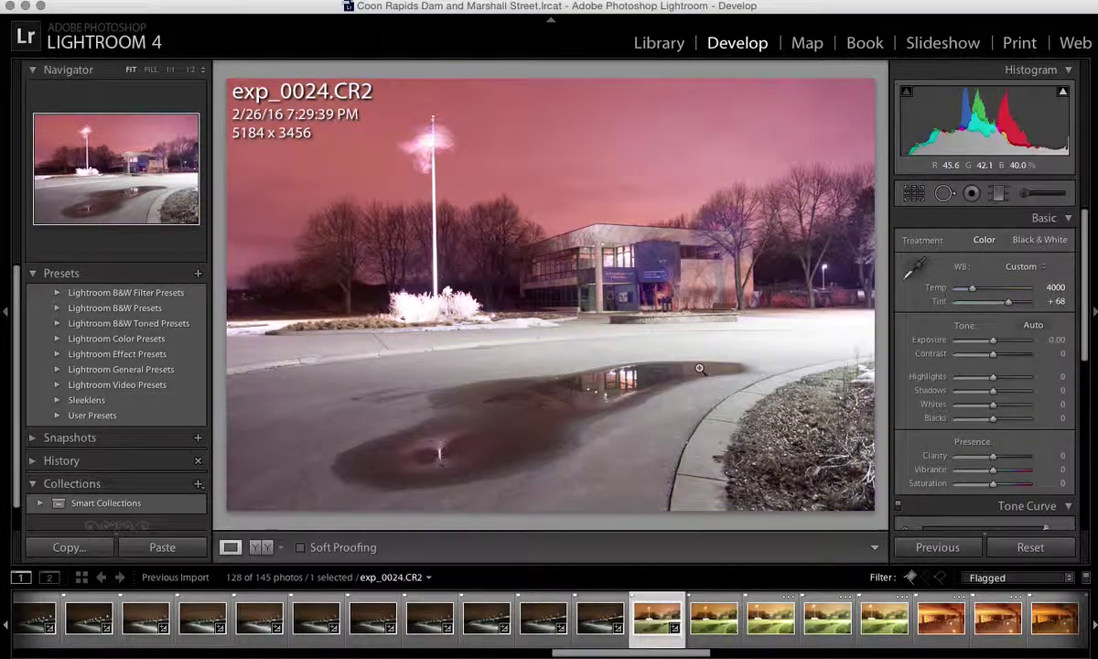
pyautogui.click(914, 193)
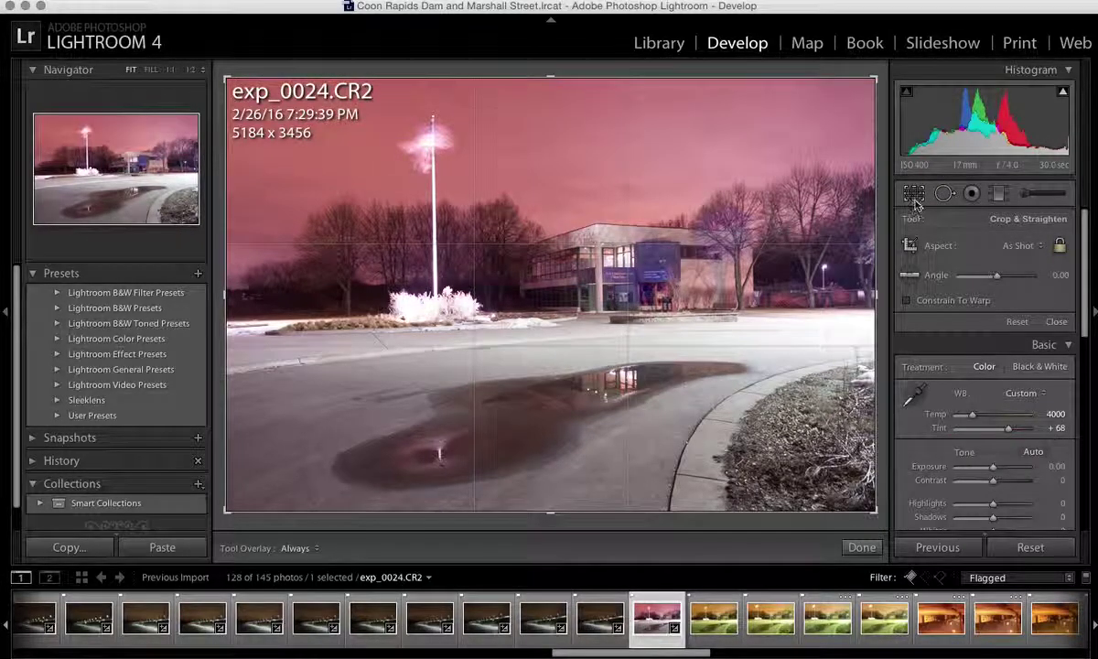
pyautogui.click(913, 193)
pyautogui.click(913, 266)
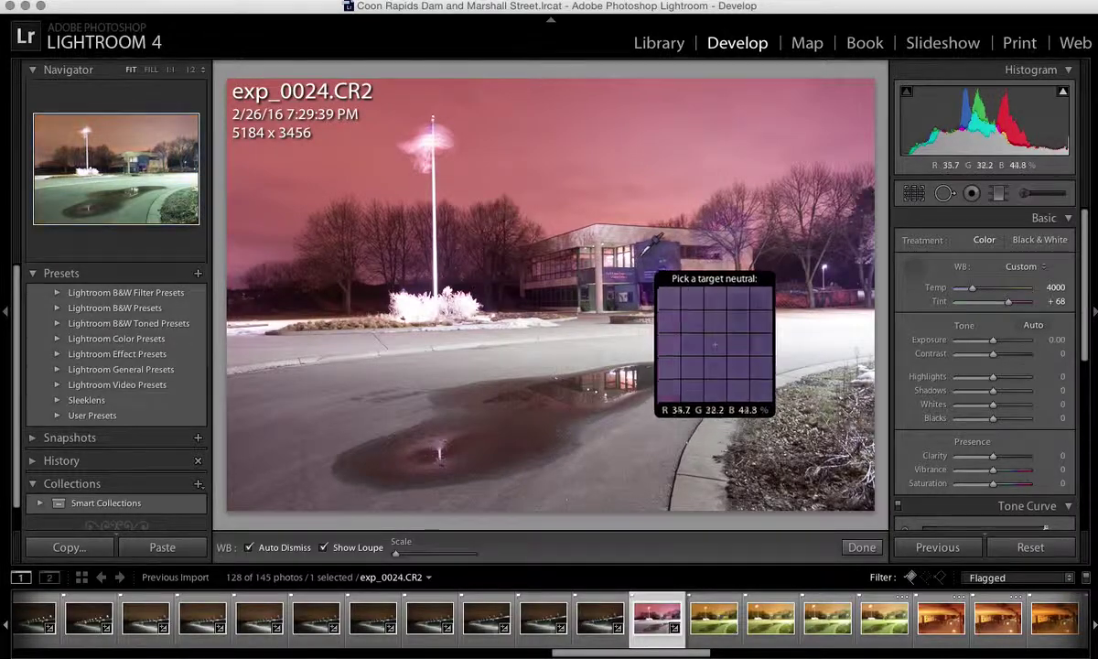
pyautogui.click(609, 247)
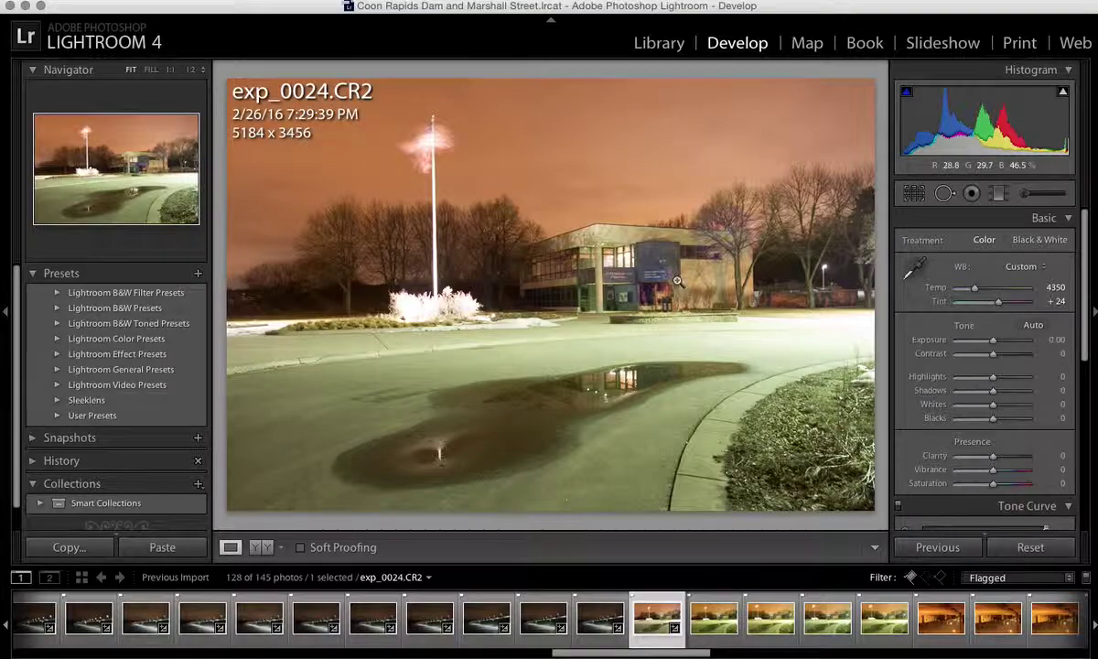
pyautogui.click(913, 266)
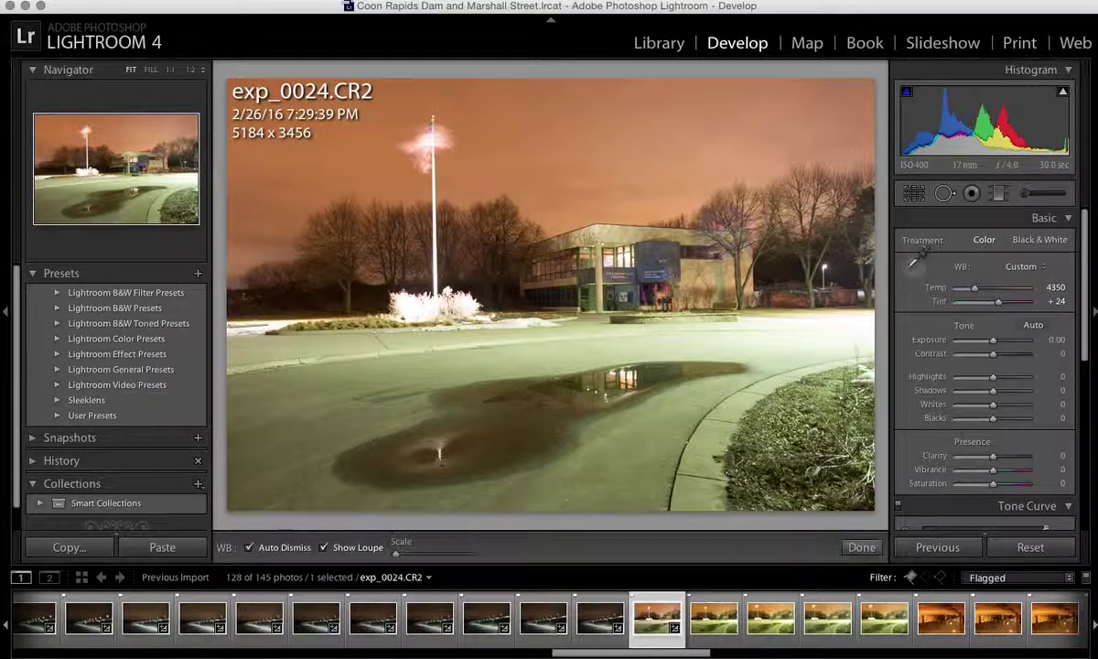
pyautogui.click(645, 378)
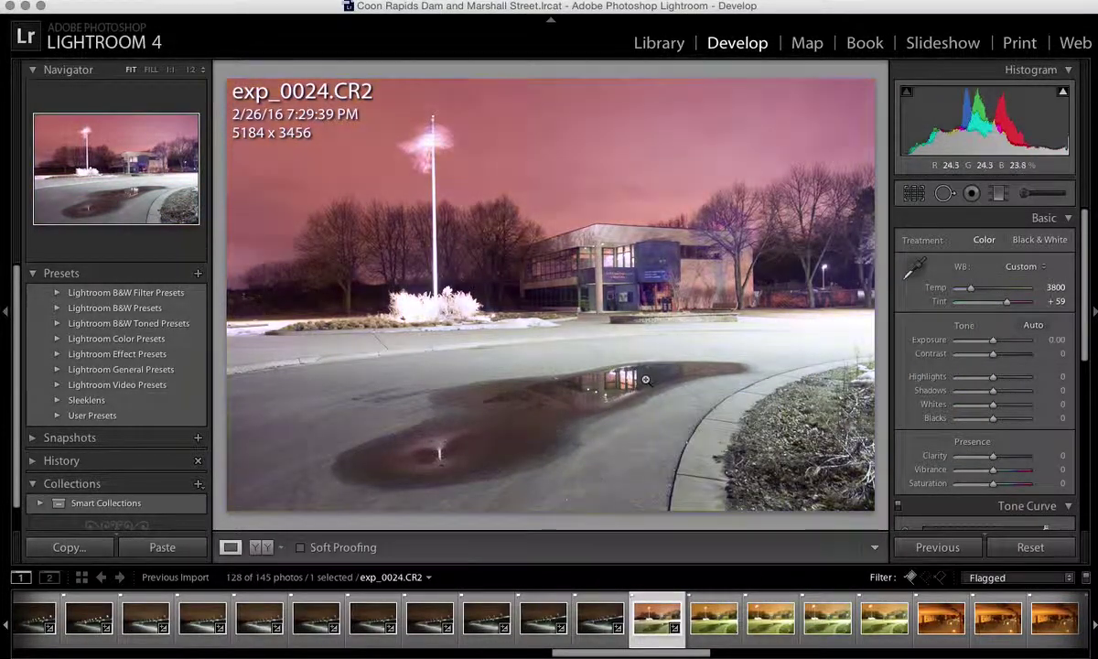
# - Set exp_0024's white balance to Temp 4250 and Tint +24 by sampling a neutral spot on the building front
pyautogui.click(913, 265)
pyautogui.click(609, 254)
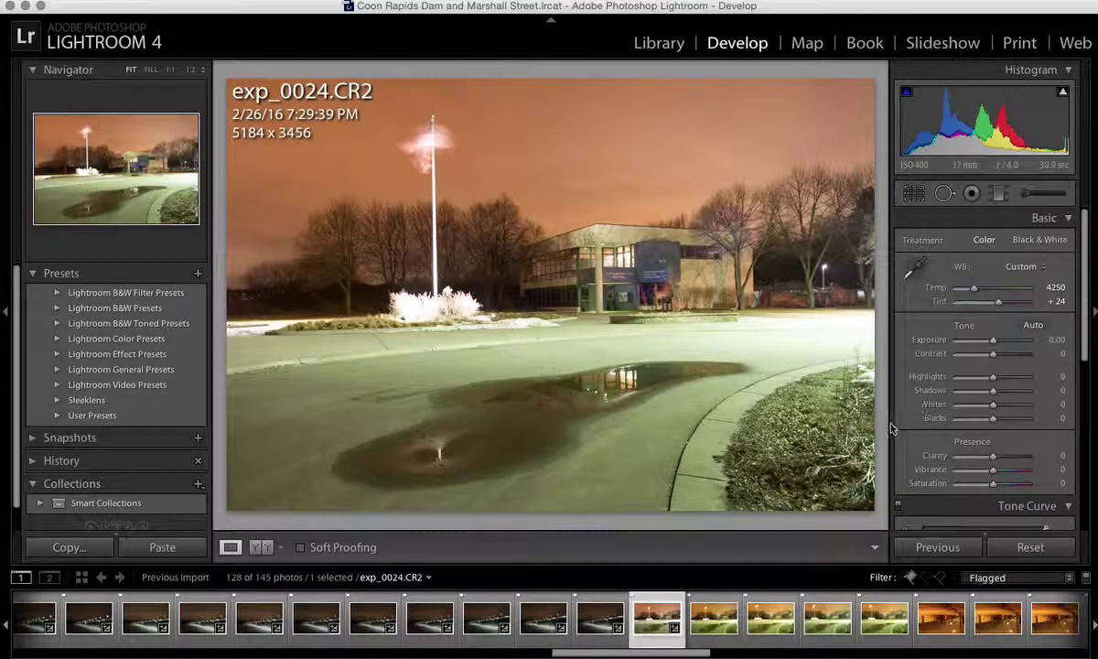
# - Set Exposure to +1.20, Contrast to +43, Highlights to -20, Shadows to -32, Whites to -100, Blacks to -8 and Clarity to +50
pyautogui.press('alt')
pyautogui.moveTo(993, 418); pyautogui.dragTo(1014, 364)
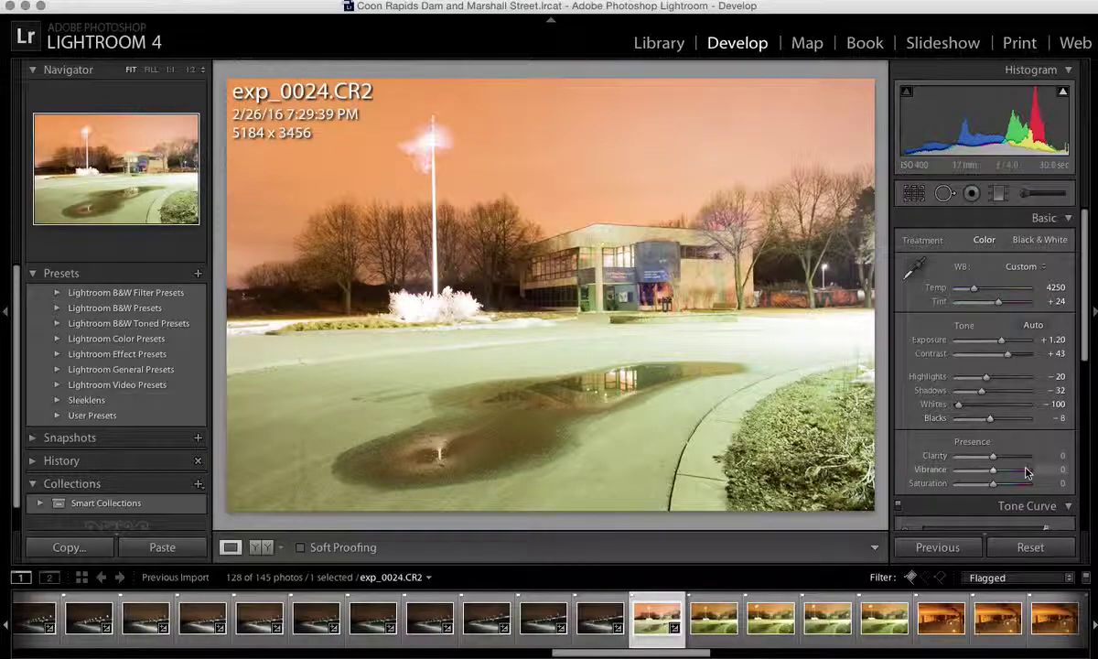
pyautogui.moveTo(996, 460); pyautogui.dragTo(1011, 466)
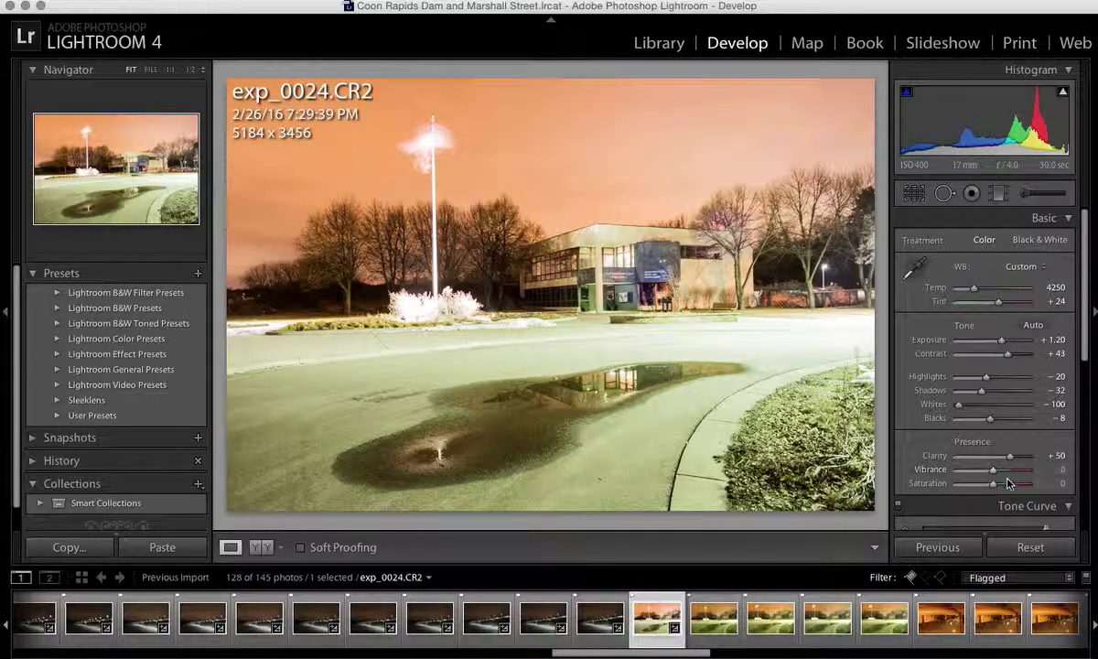
# - Activate the Adjustment Brush with the Burn (Darken) effect and set its Clarity to 80
pyautogui.click(1018, 193)
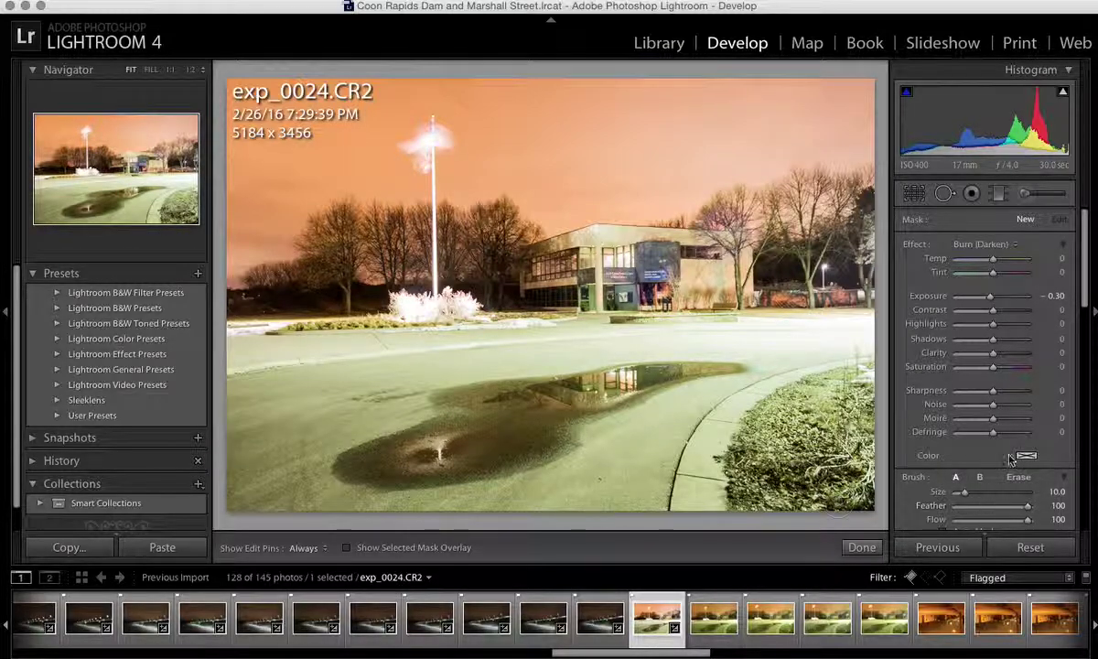
pyautogui.scroll(-8, 1074, 314)
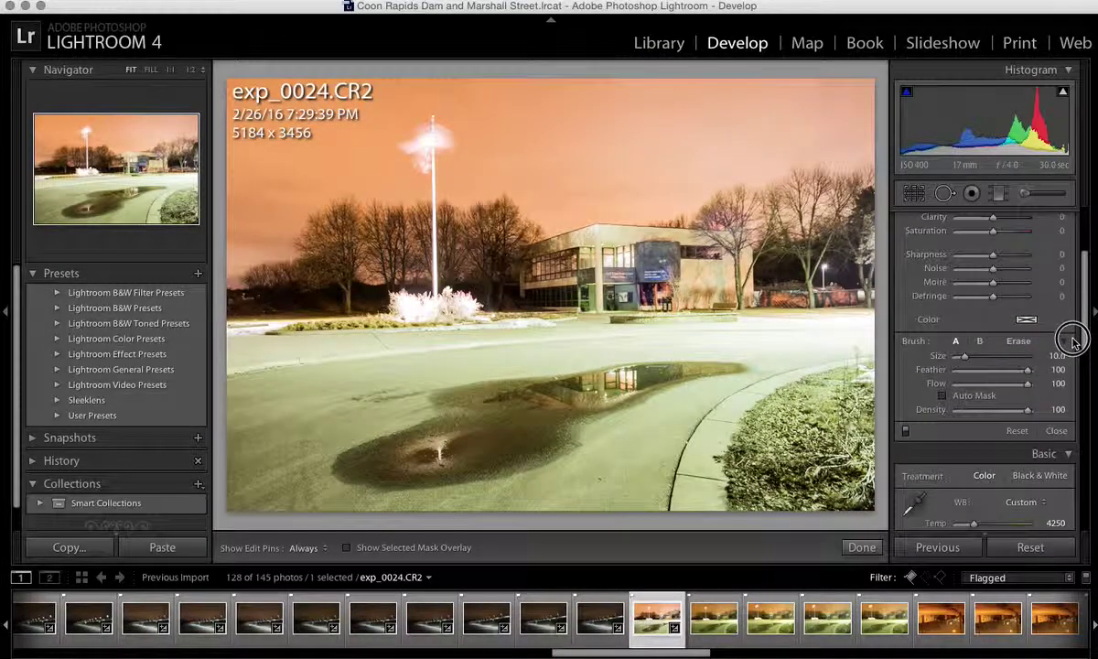
pyautogui.scroll(4, 1069, 366)
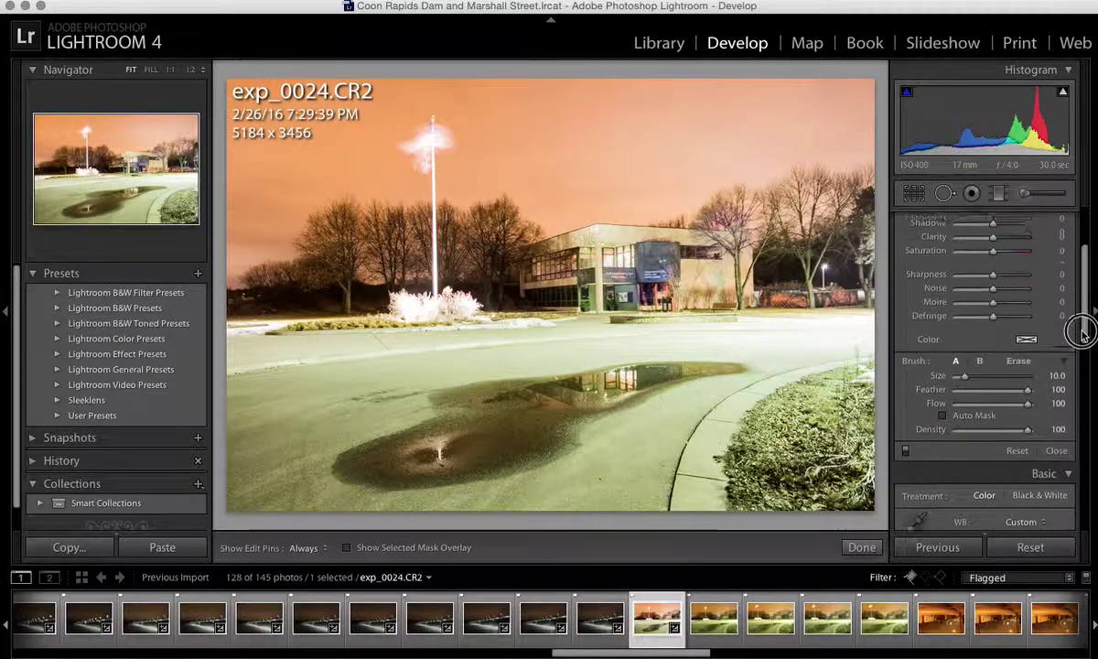
pyautogui.scroll(2, 1082, 331)
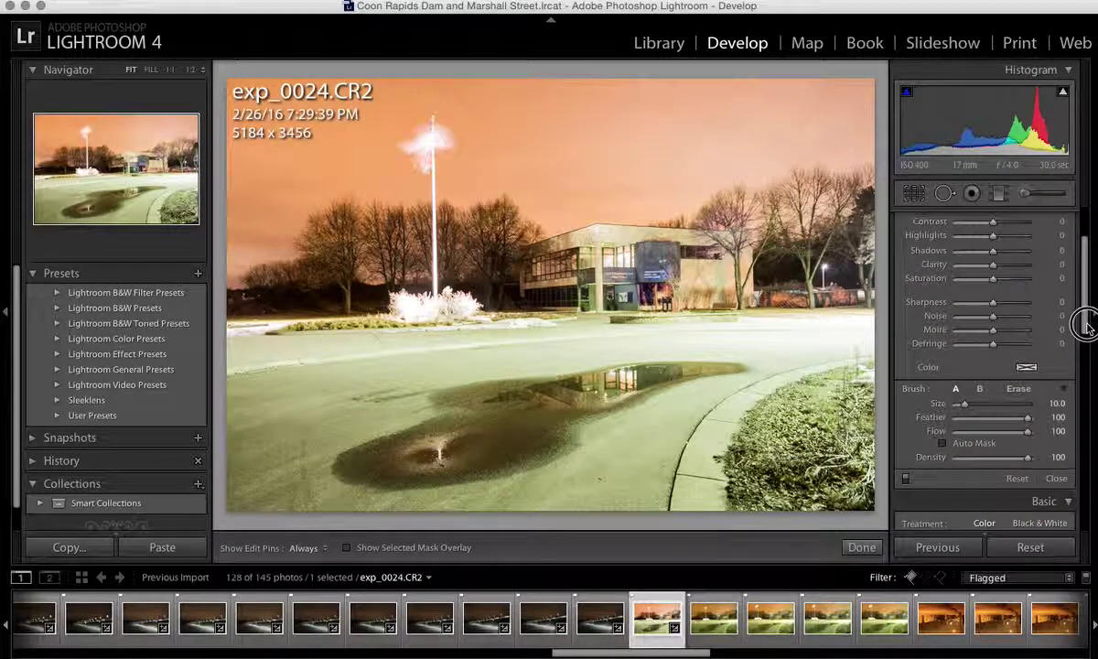
pyautogui.scroll(1, 1089, 309)
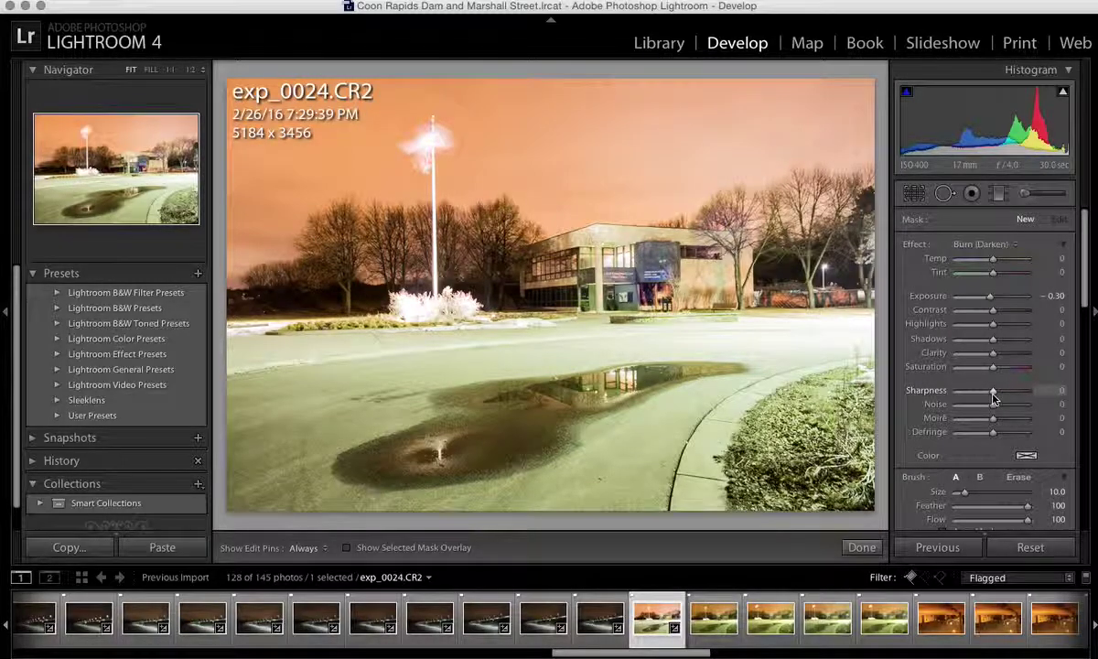
pyautogui.moveTo(994, 354); pyautogui.dragTo(1024, 362)
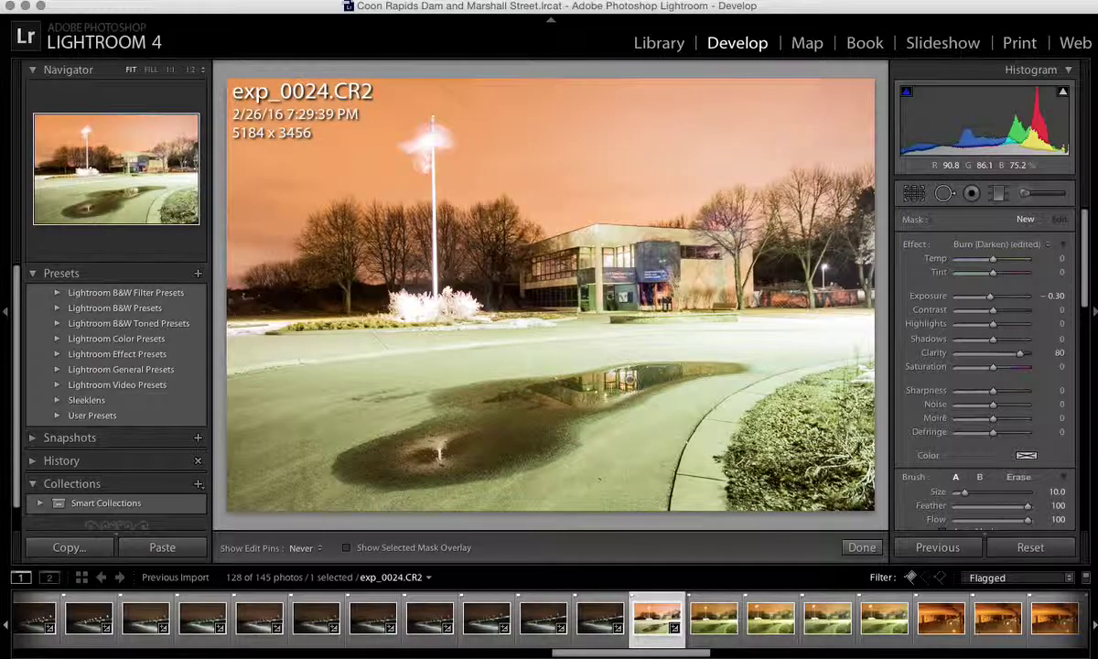
# - Paint the darkening adjustment over the building's reflection and the dark water of the puddle, and close the Adjustment Brush
pyautogui.click(579, 362)
pyautogui.moveTo(554, 395); pyautogui.dragTo(587, 411)
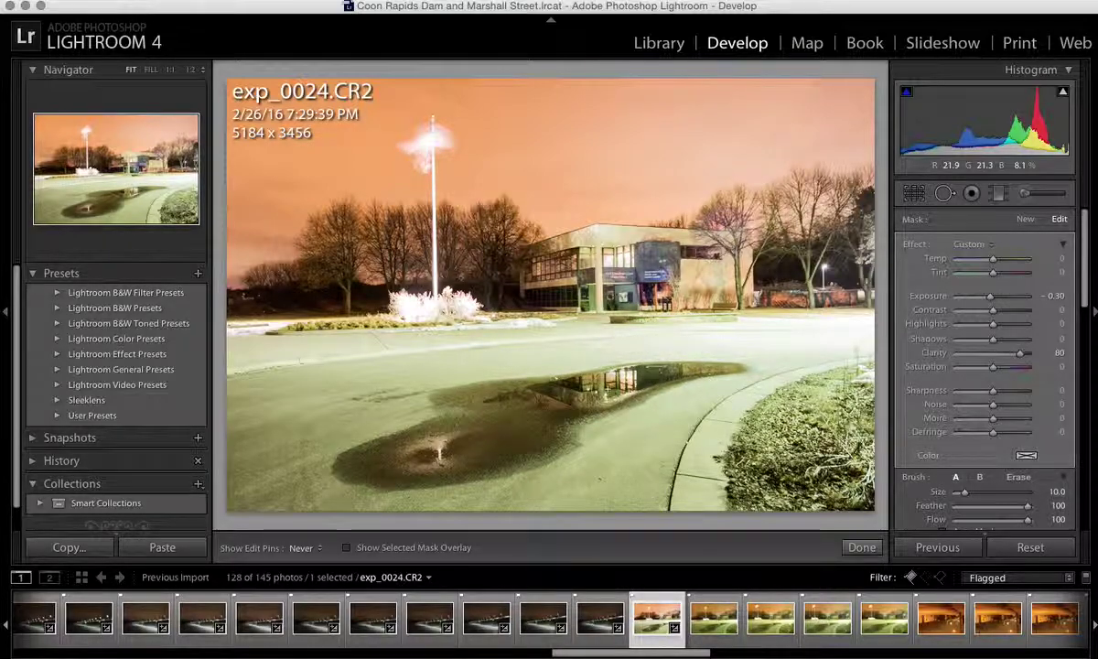
pyautogui.moveTo(532, 436)
pyautogui.mouseDown()
pyautogui.moveTo(478, 407)
pyautogui.moveTo(403, 432)
pyautogui.moveTo(398, 421)
pyautogui.moveTo(471, 440)
pyautogui.mouseUp()
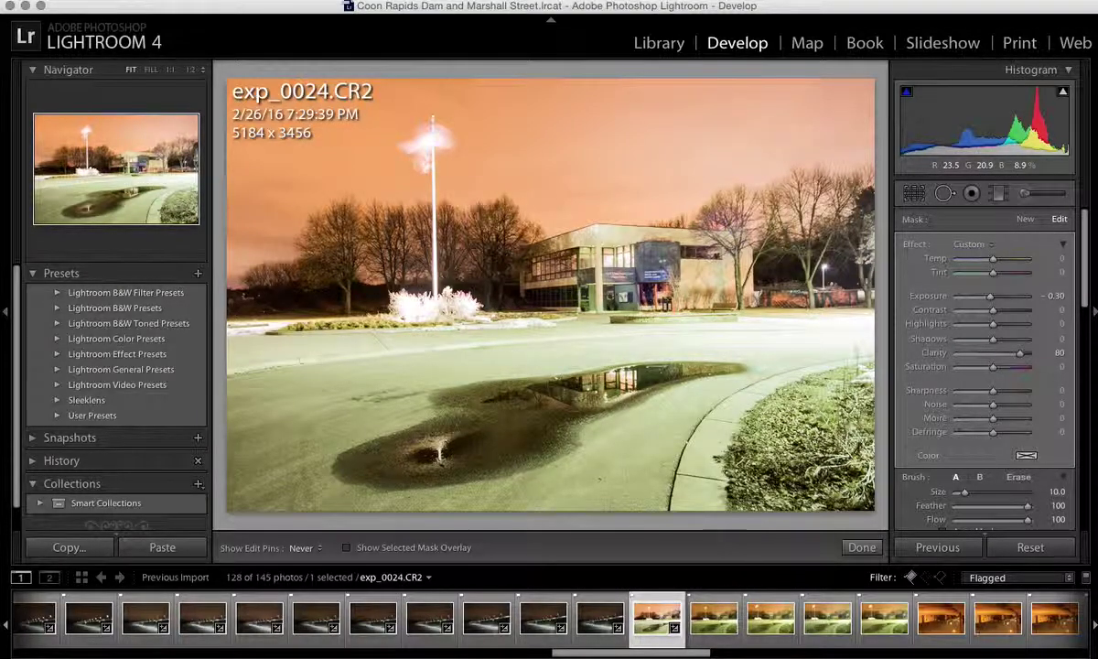
pyautogui.press('h')
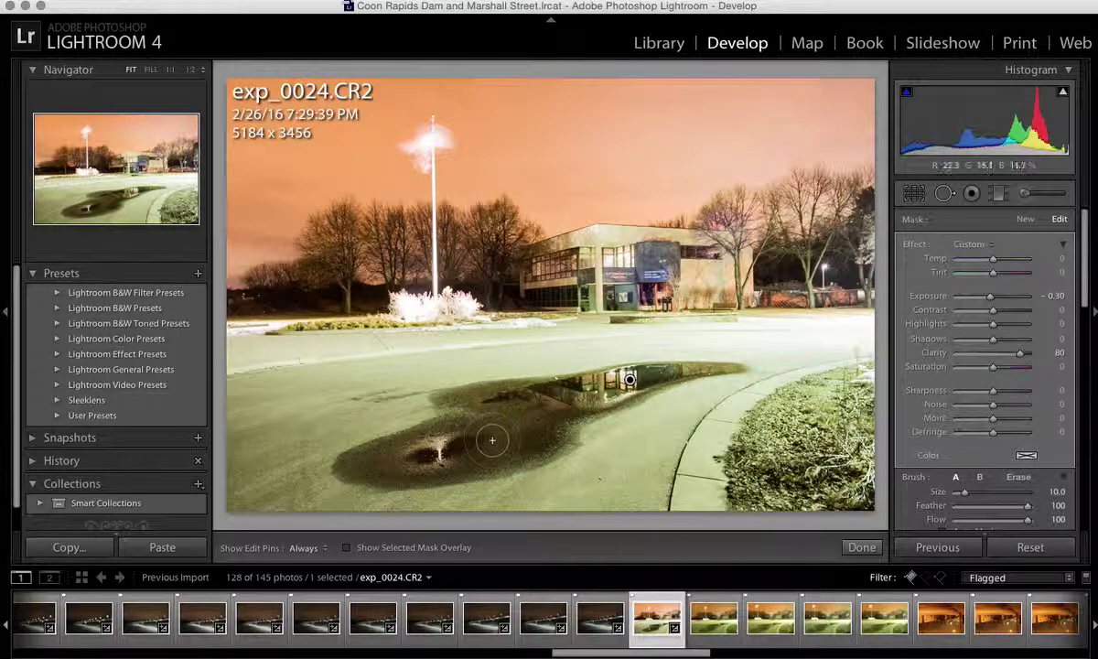
pyautogui.press('h')
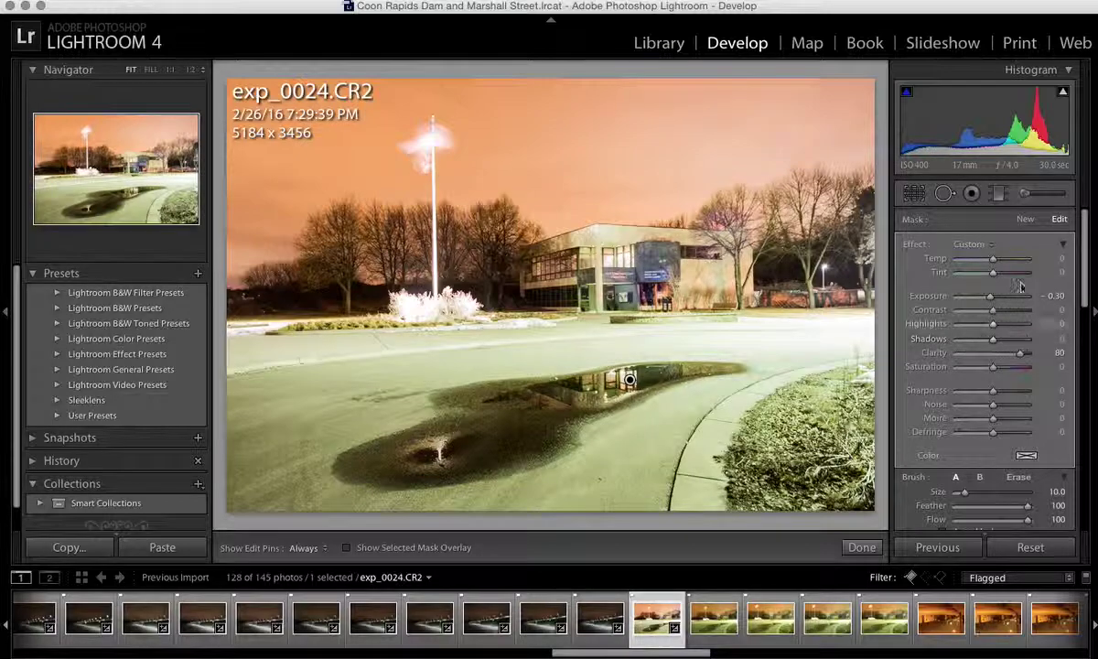
pyautogui.click(1026, 220)
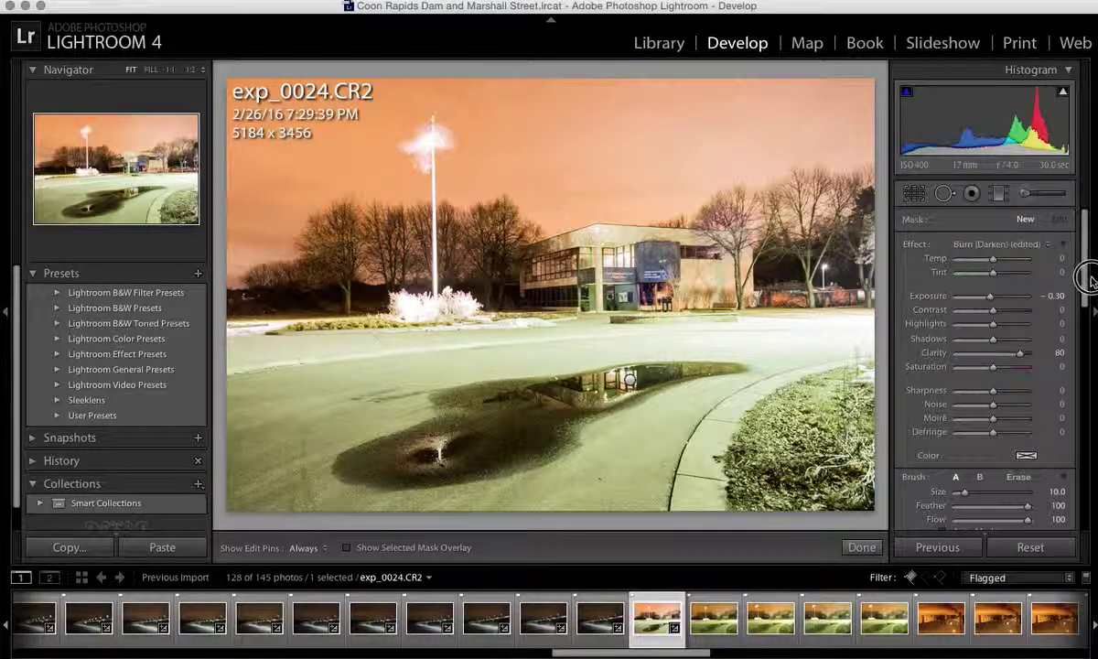
pyautogui.moveTo(1086, 278)
pyautogui.mouseDown()
pyautogui.moveTo(1085, 301)
pyautogui.moveTo(1085, 276)
pyautogui.mouseUp()
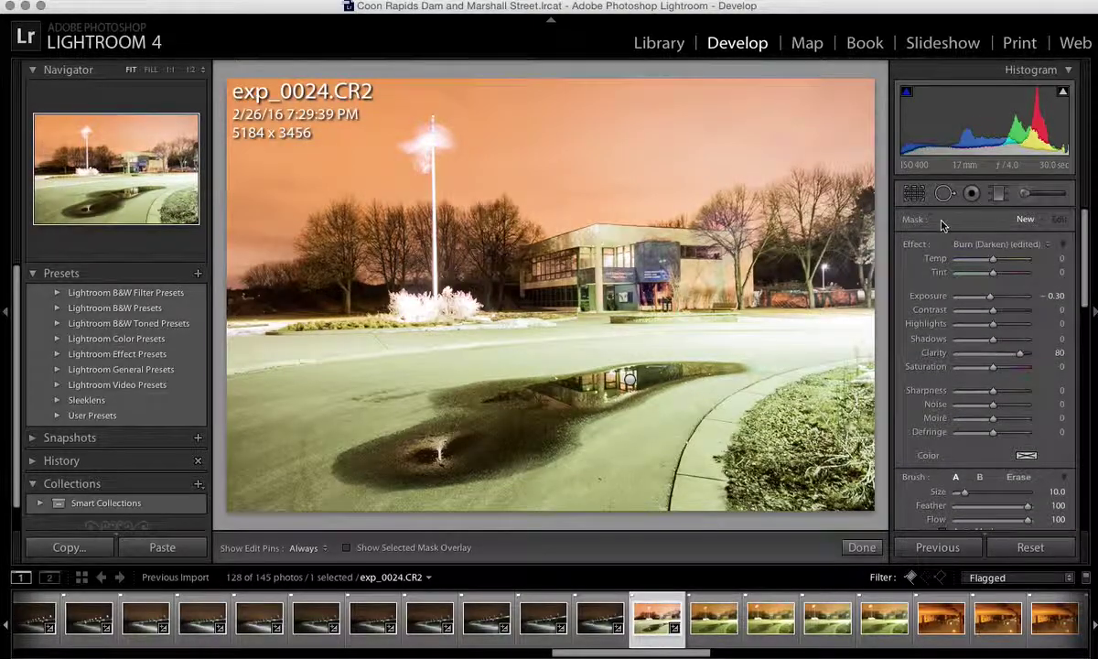
pyautogui.click(913, 194)
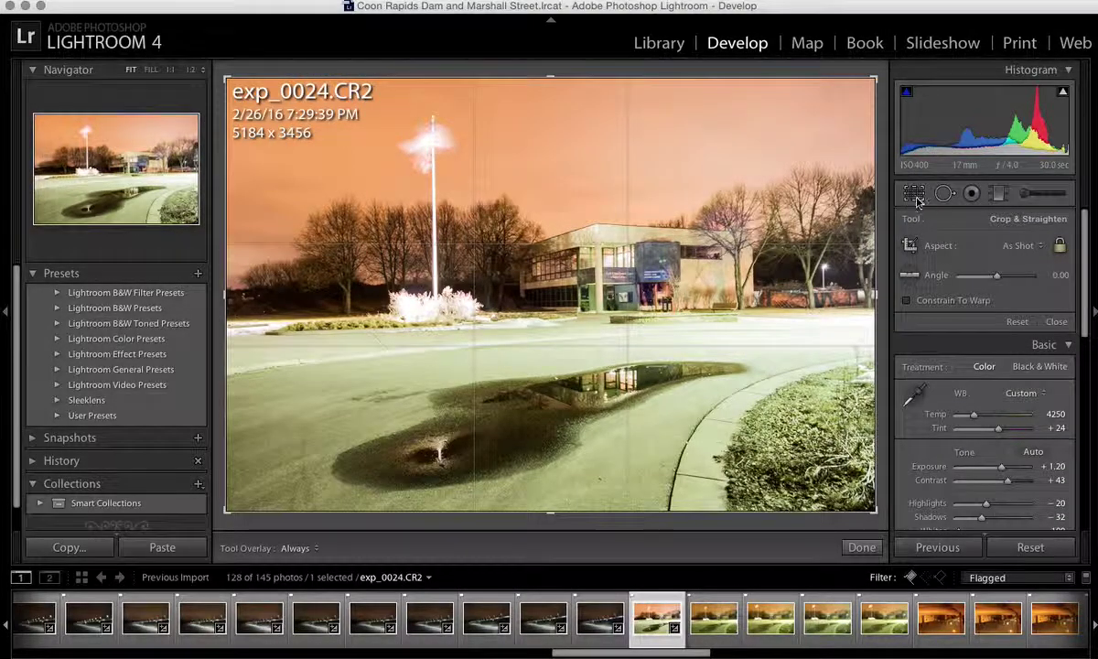
pyautogui.click(914, 195)
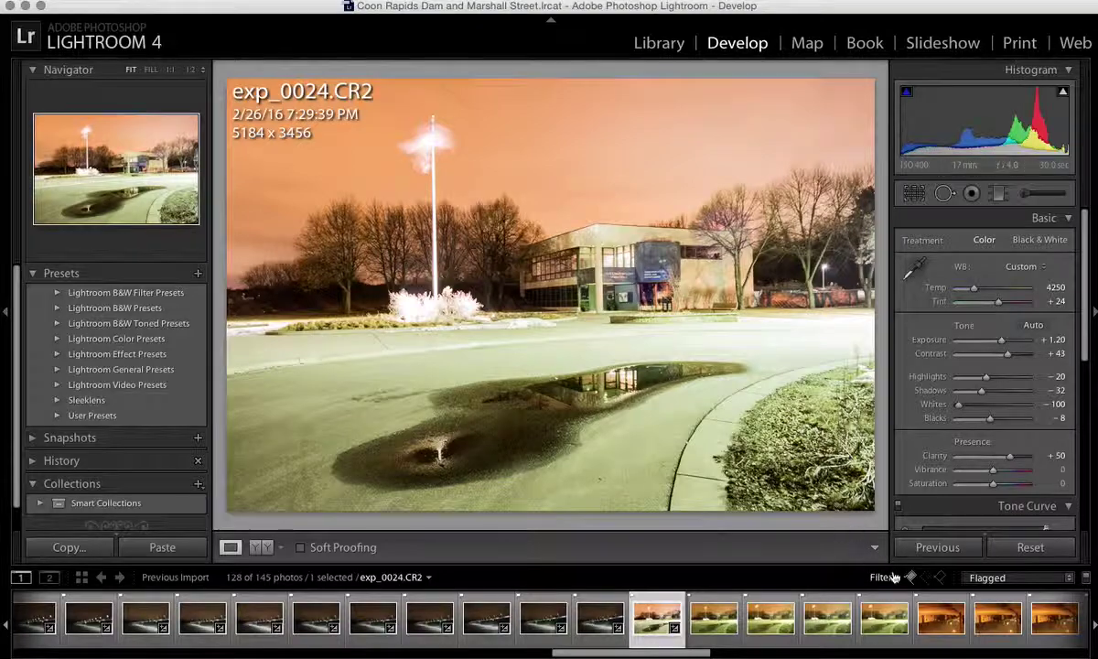
# - Synchronize exp_0024's white balance and process version to the four following shots of the building and puddle, and check exp_0026
pyautogui.keyDown('shift'); pyautogui.click(881, 620); pyautogui.keyUp('shift')
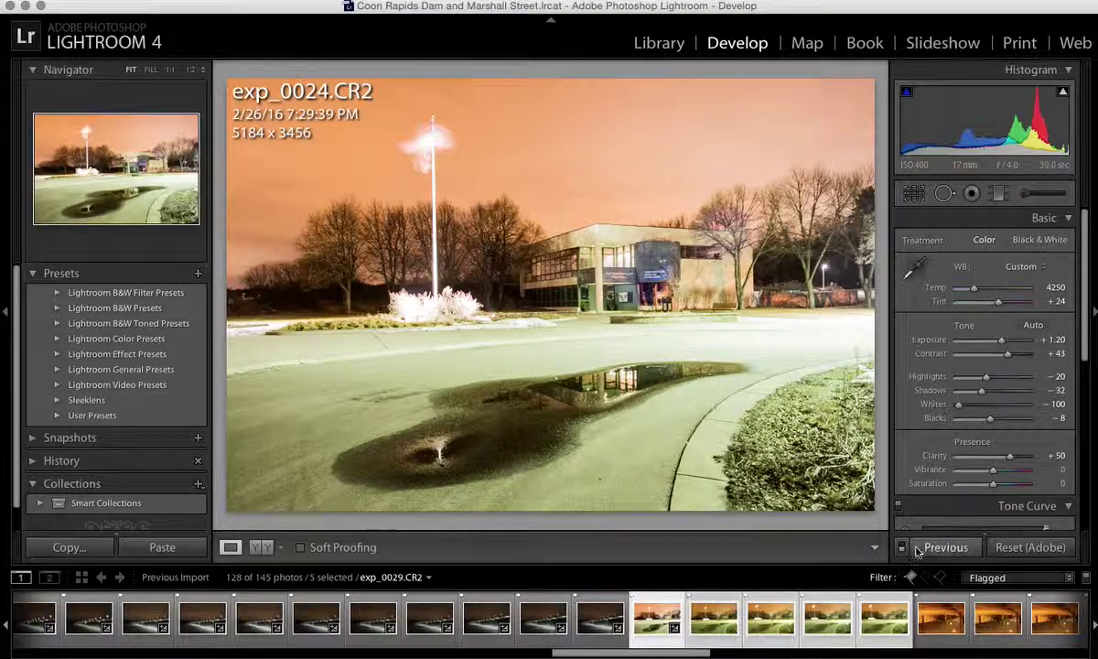
pyautogui.click(945, 547)
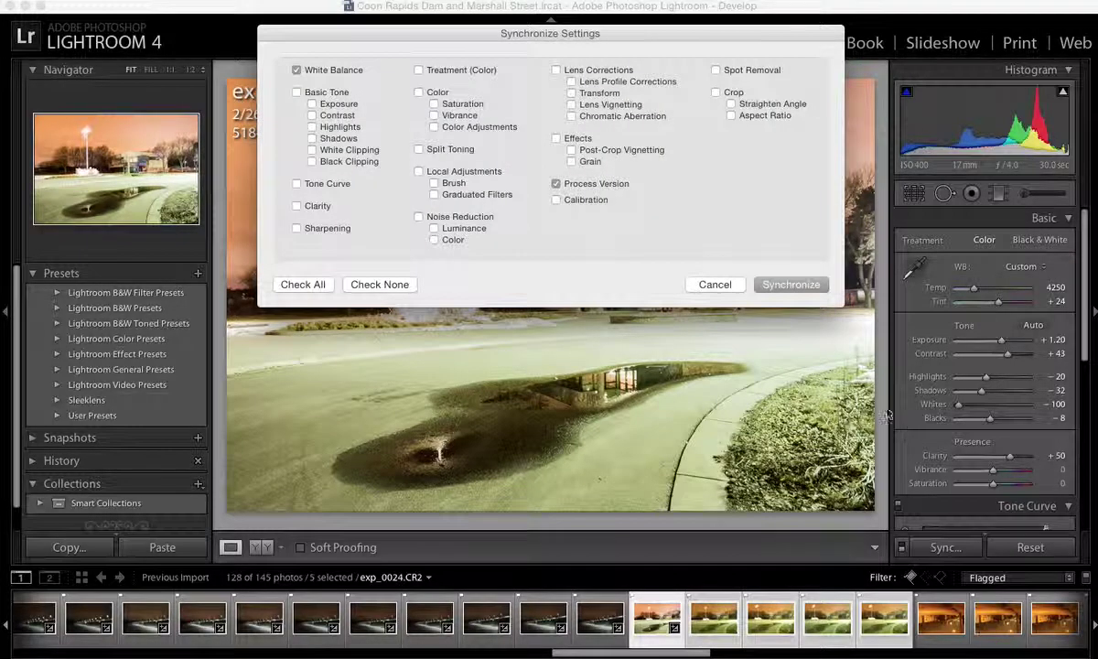
pyautogui.click(823, 287)
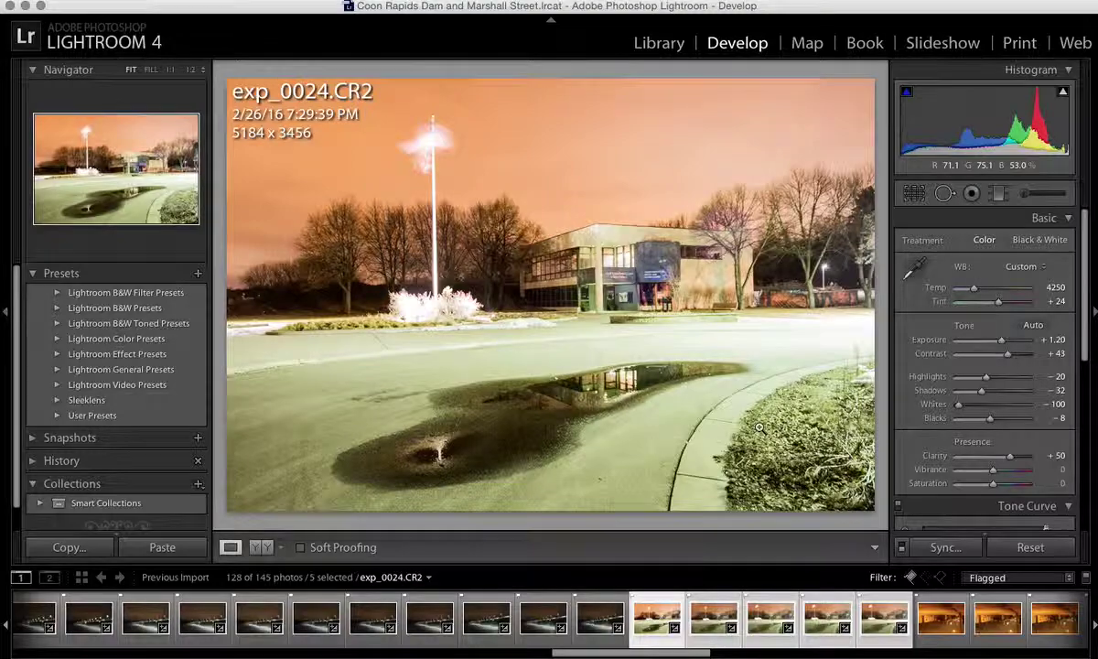
pyautogui.click(694, 621)
pyautogui.hscroll(2, 883, 640)
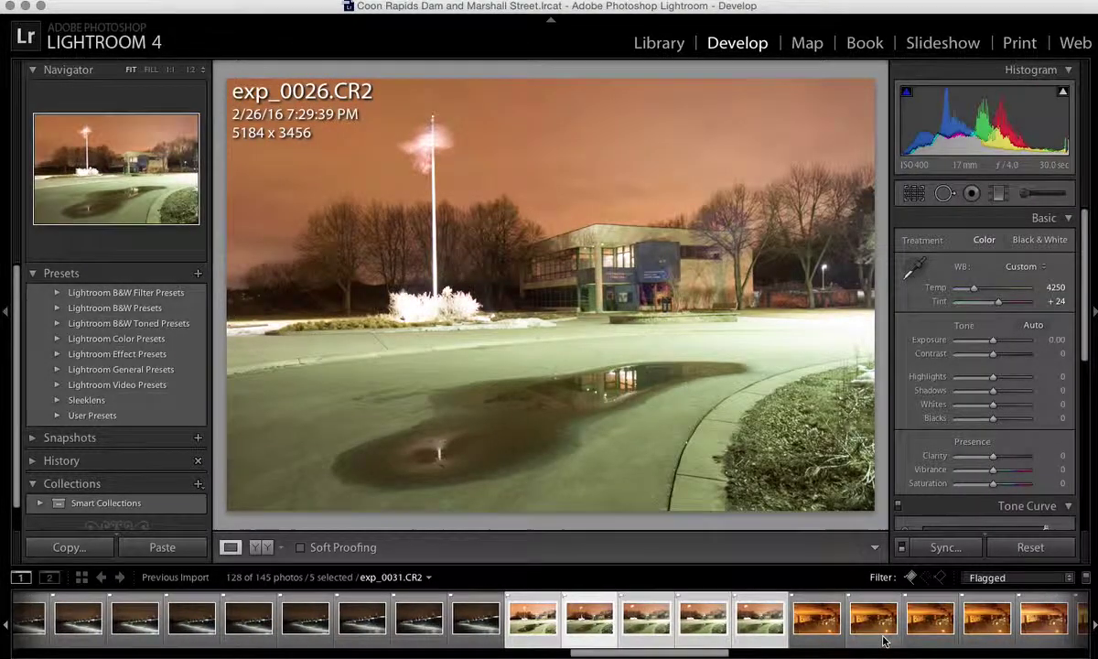
pyautogui.hscroll(-1, 883, 640)
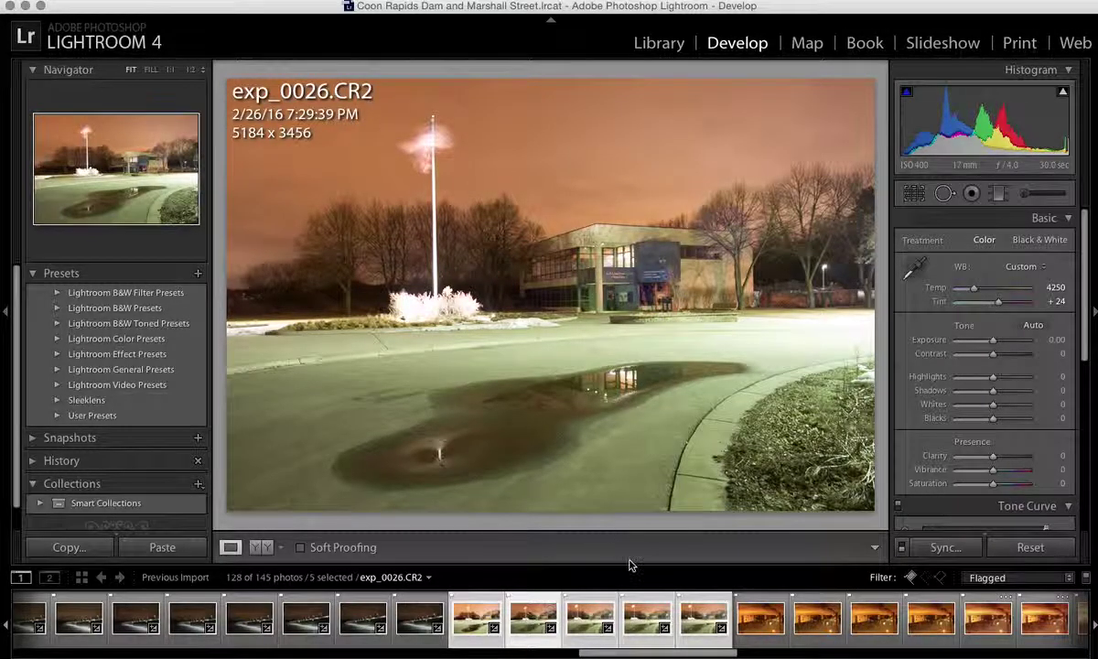
pyautogui.click(760, 618)
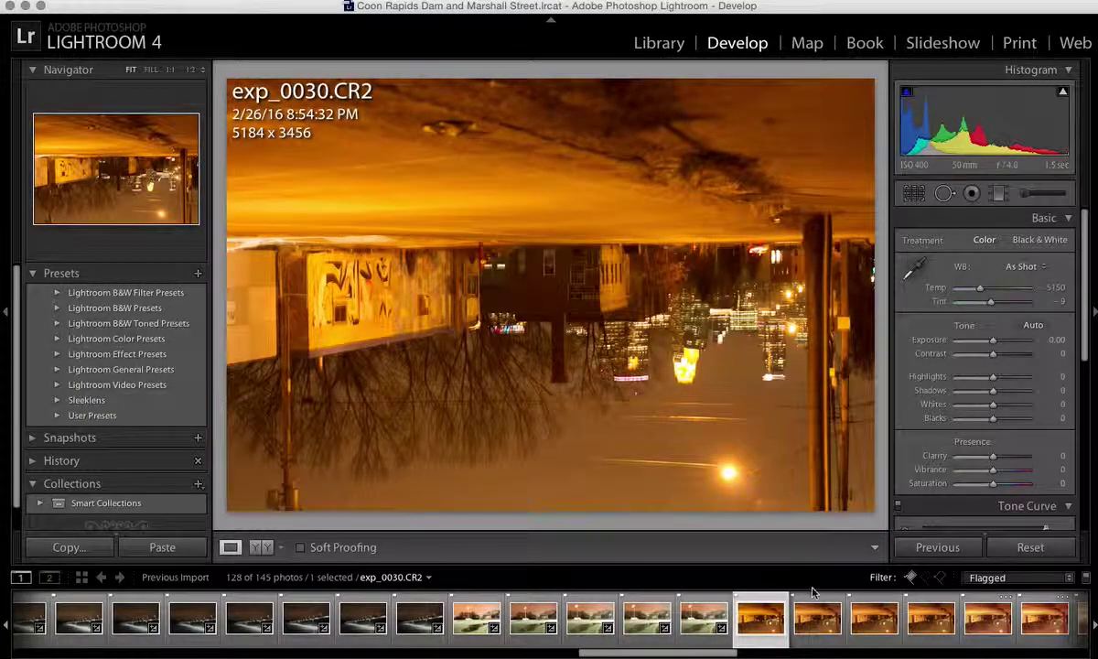
pyautogui.scroll(-6, 851, 613)
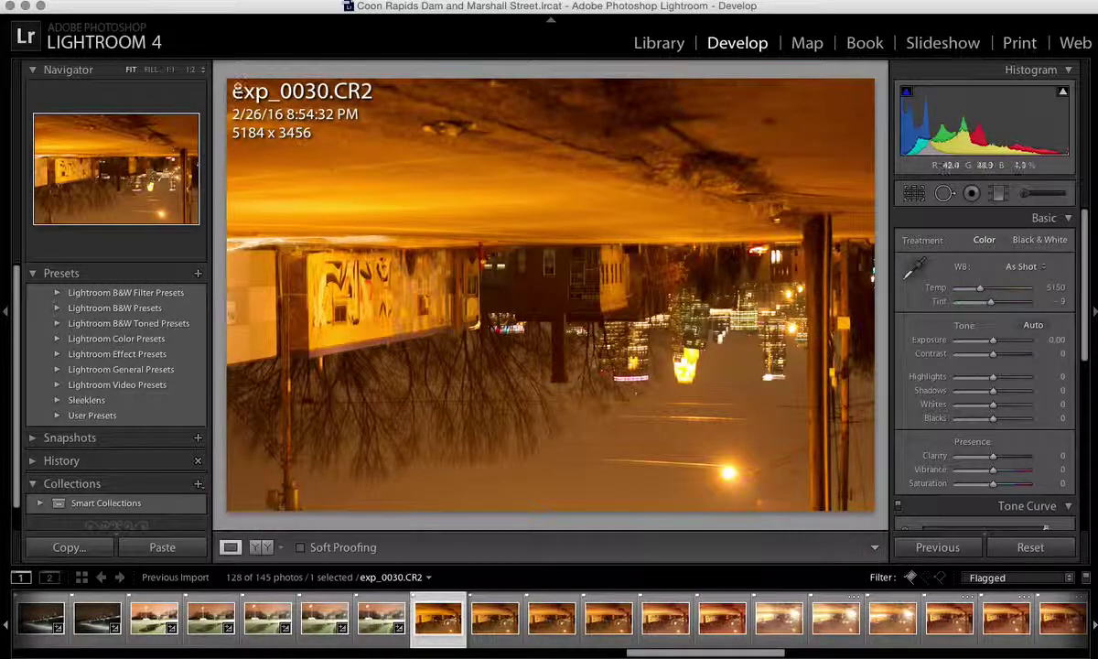
pyautogui.click(915, 194)
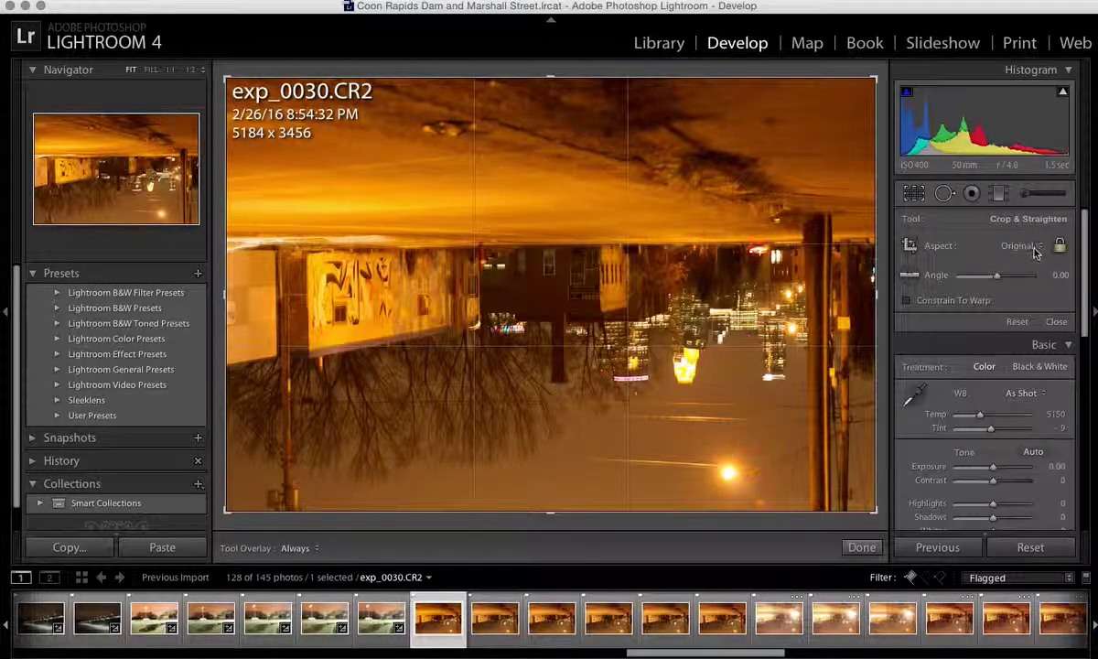
pyautogui.moveTo(997, 275)
pyautogui.mouseDown()
pyautogui.moveTo(935, 284)
pyautogui.moveTo(1054, 276)
pyautogui.moveTo(997, 277)
pyautogui.mouseUp()
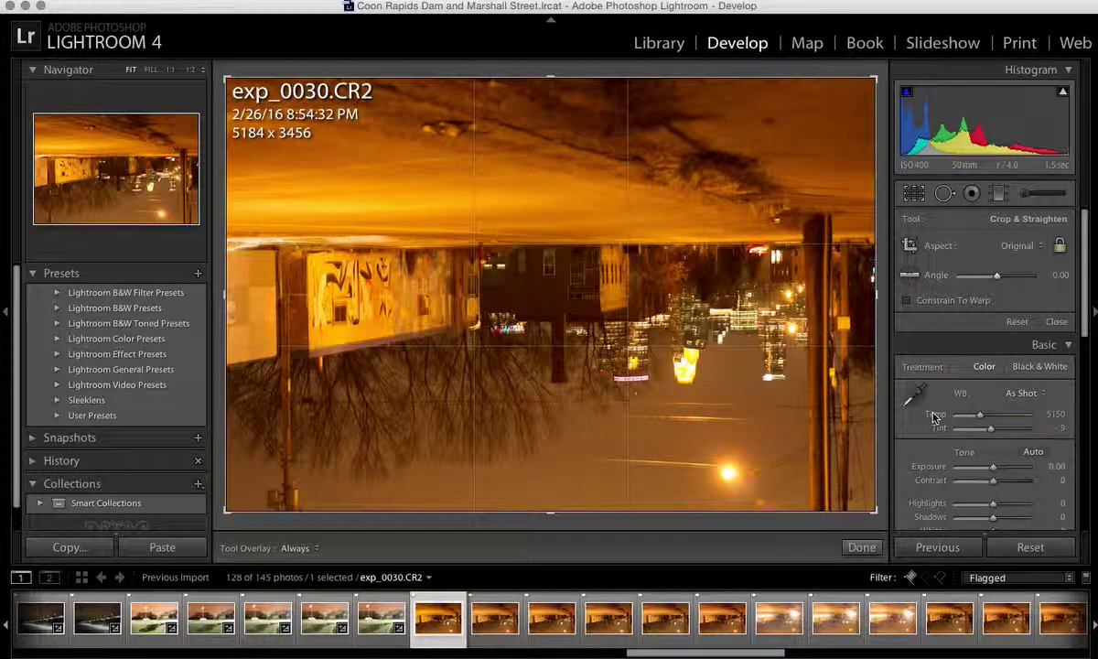
pyautogui.press('r')
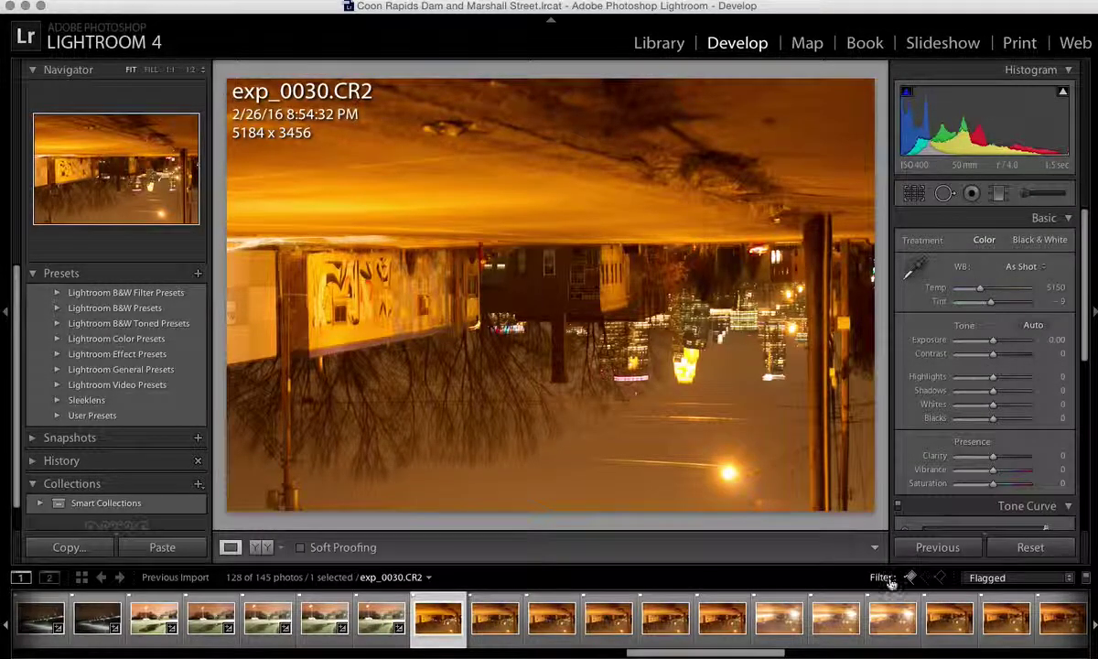
# - Open exp_0051 and set its white balance to Temp 2700 and Tint +3 by sampling a neutral spot on the car
pyautogui.click(1006, 618)
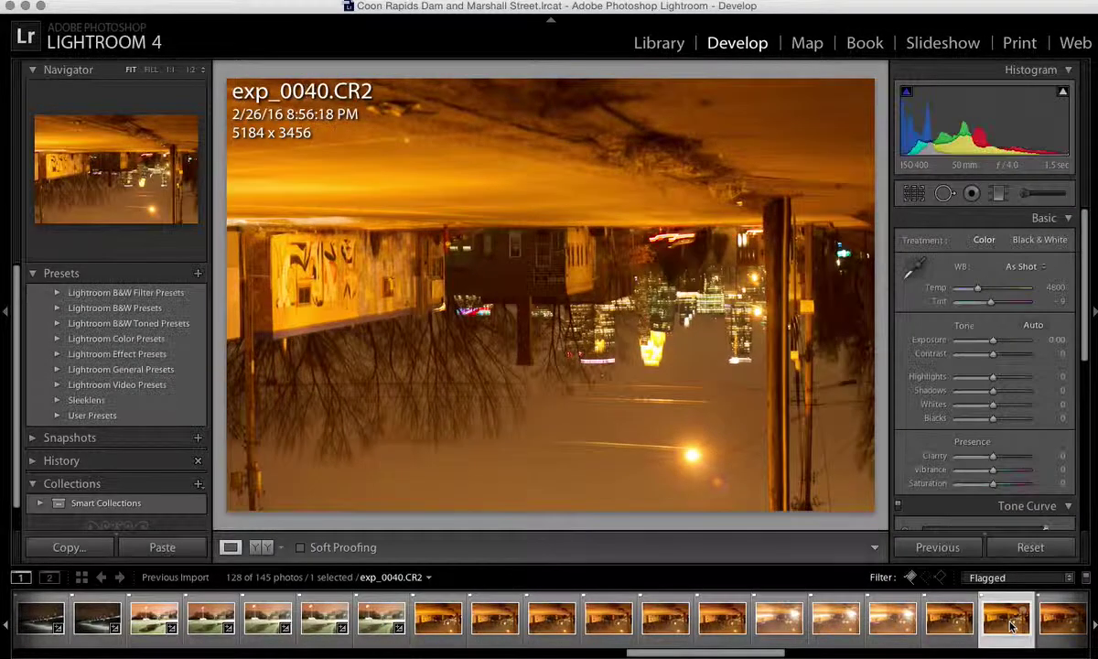
pyautogui.scroll(-5, 1011, 624)
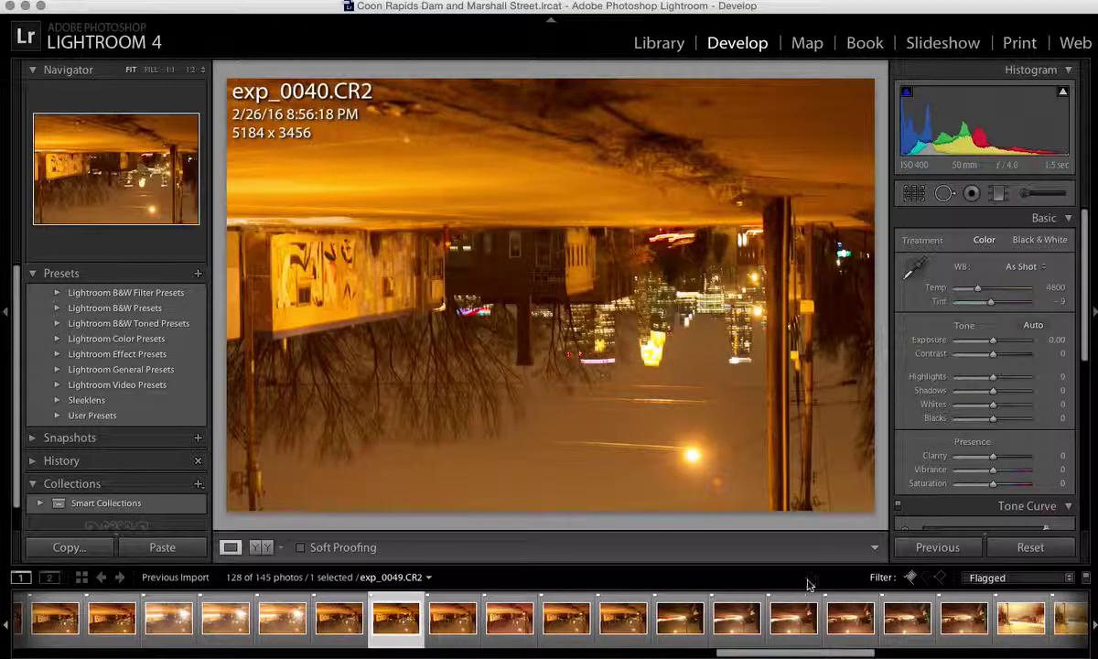
pyautogui.scroll(-4, 895, 625)
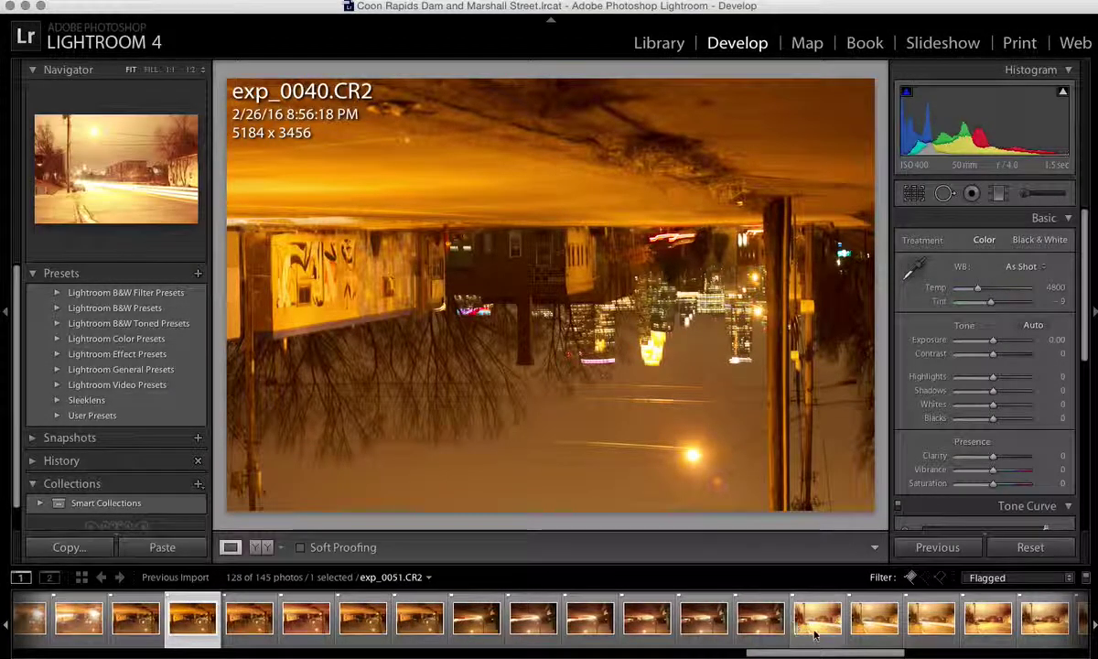
pyautogui.click(815, 632)
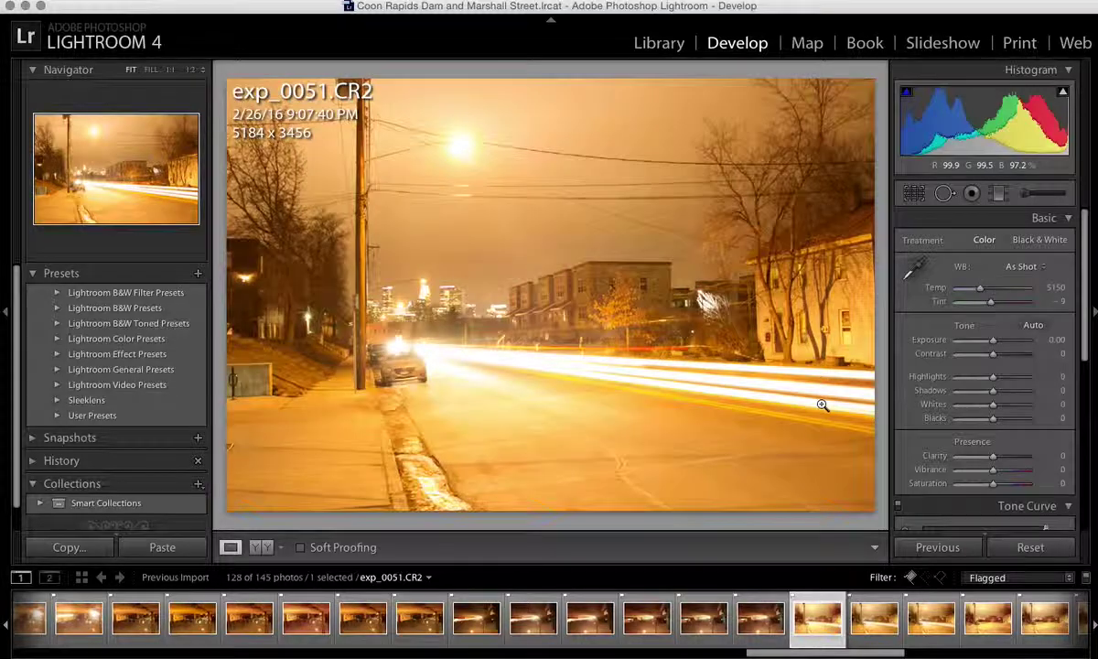
pyautogui.click(918, 273)
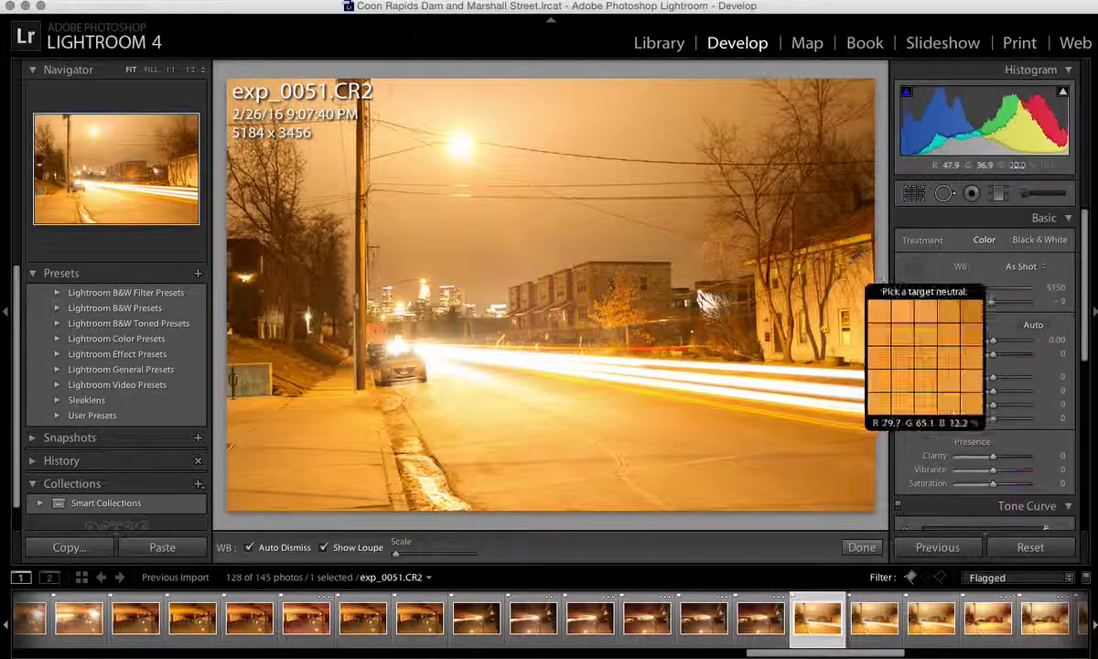
pyautogui.click(397, 353)
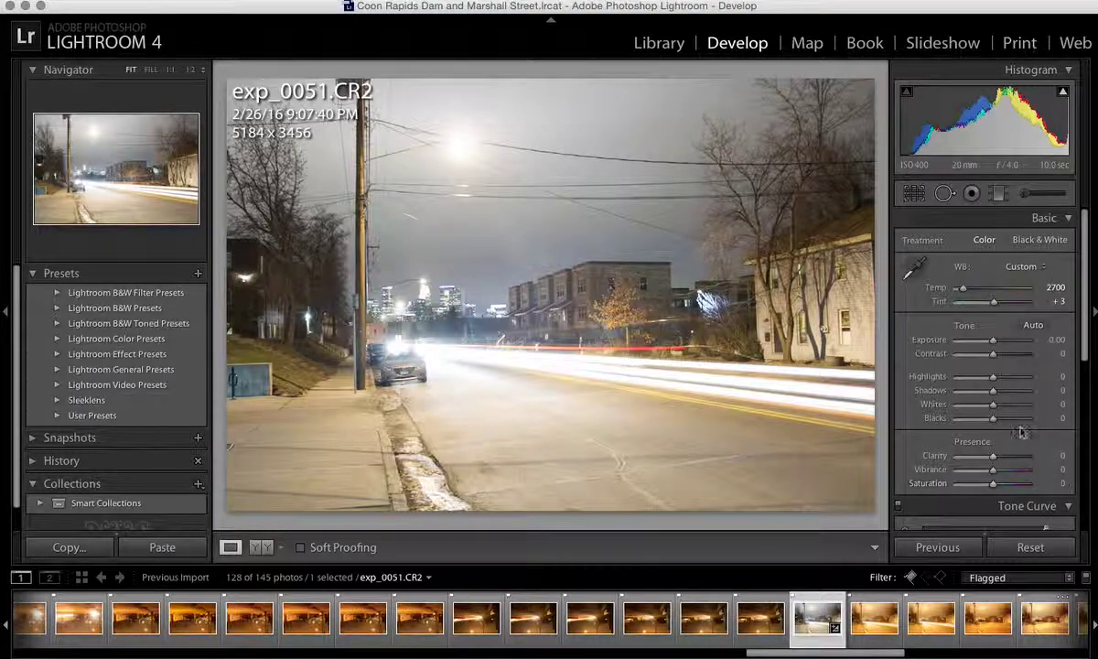
# - Set Clarity to +50, Highlights to -57, Shadows to +29, Whites to -100, Blacks to -28, Contrast to +63 and Exposure to -1.15
pyautogui.moveTo(988, 457); pyautogui.dragTo(1009, 467)
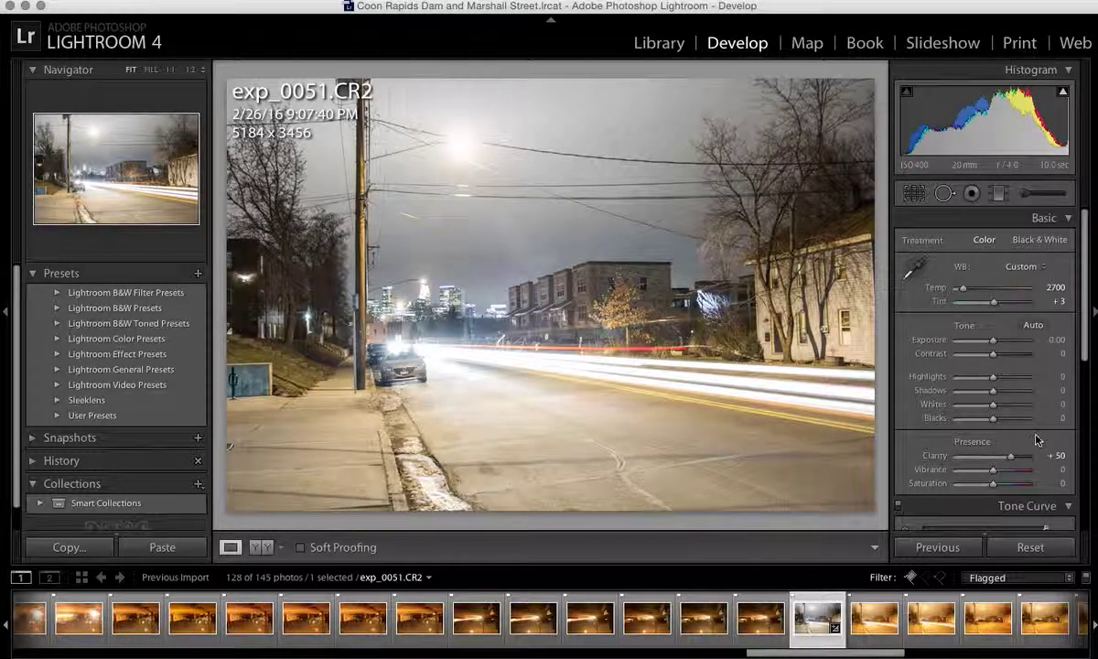
pyautogui.moveTo(993, 418)
pyautogui.mouseDown()
pyautogui.moveTo(1024, 430)
pyautogui.moveTo(980, 424)
pyautogui.moveTo(995, 404)
pyautogui.moveTo(962, 404)
pyautogui.moveTo(1000, 389)
pyautogui.moveTo(973, 383)
pyautogui.mouseUp()
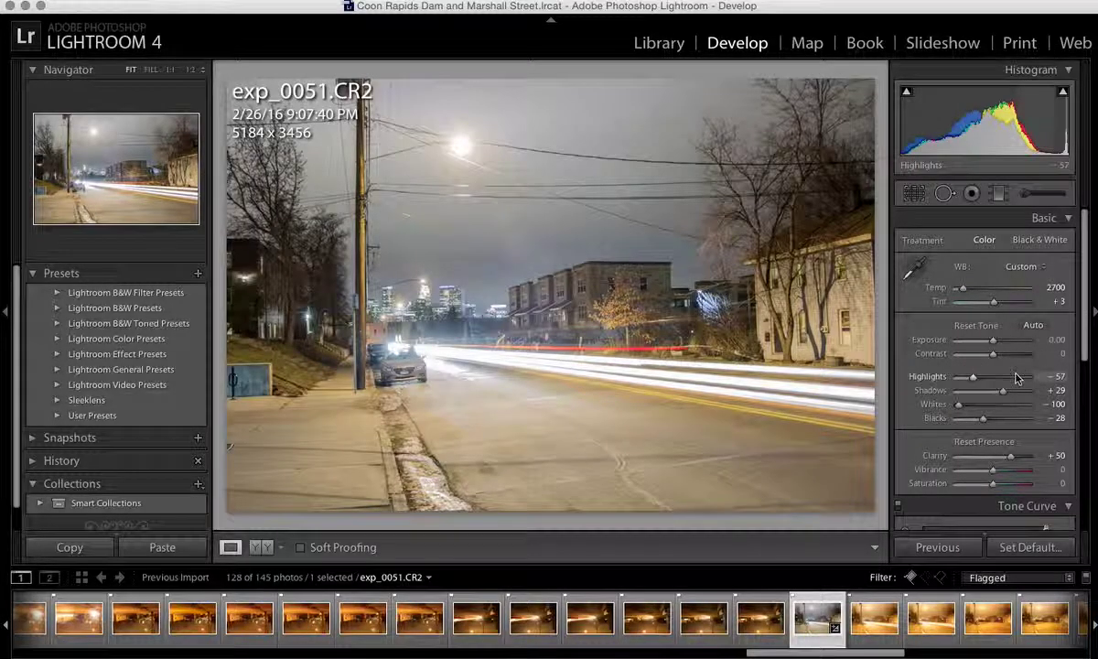
pyautogui.moveTo(993, 355); pyautogui.dragTo(1014, 358)
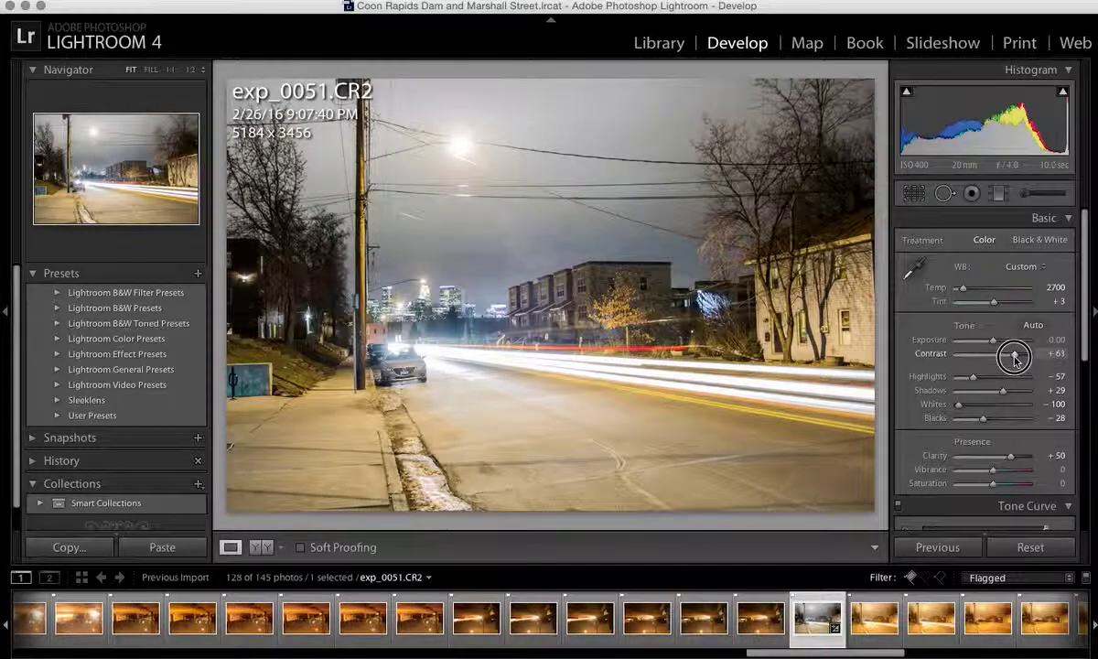
pyautogui.moveTo(993, 340); pyautogui.dragTo(986, 344)
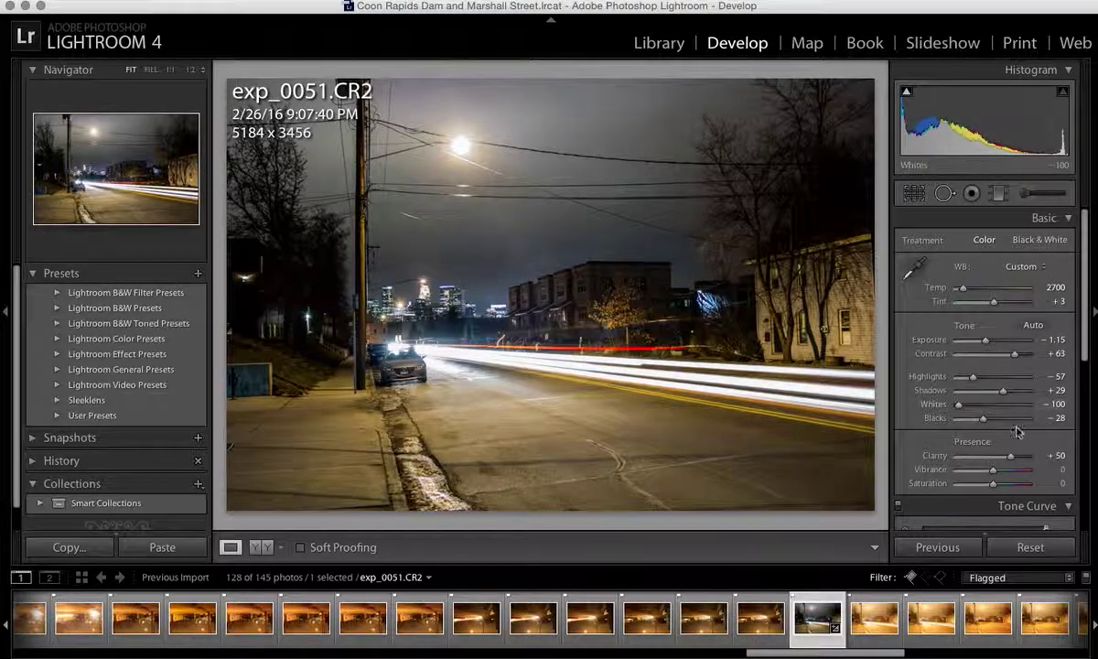
pyautogui.click(927, 211)
pyautogui.click(986, 211)
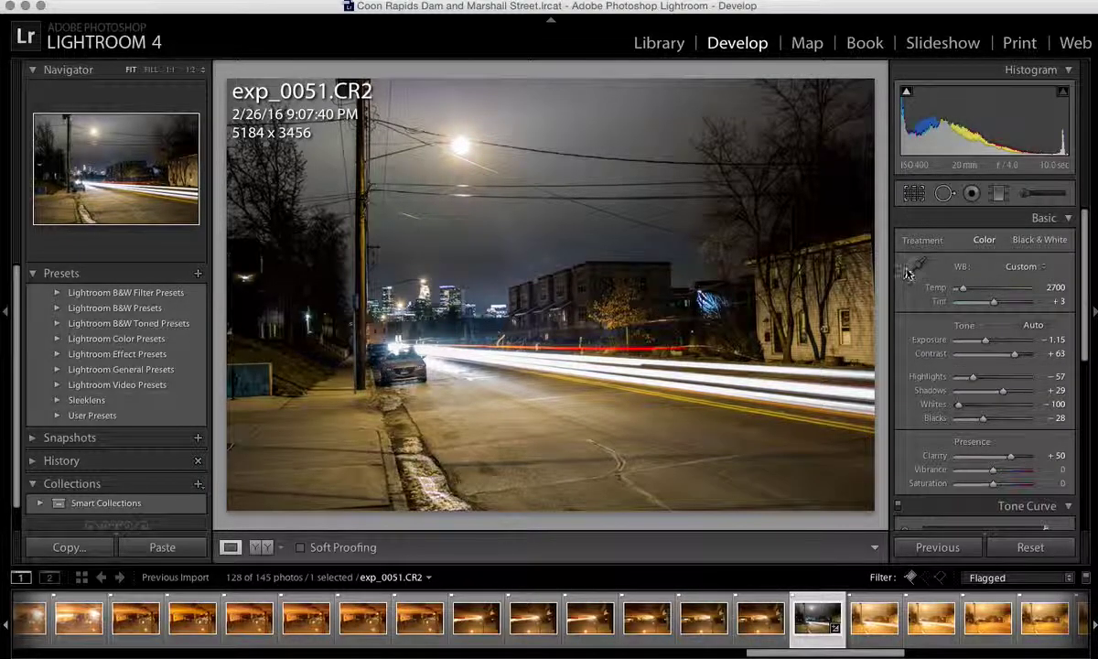
# - Apply the Medium Contrast point curve to exp_0051, keeping the RGB channel
pyautogui.scroll(-5, 1052, 385)
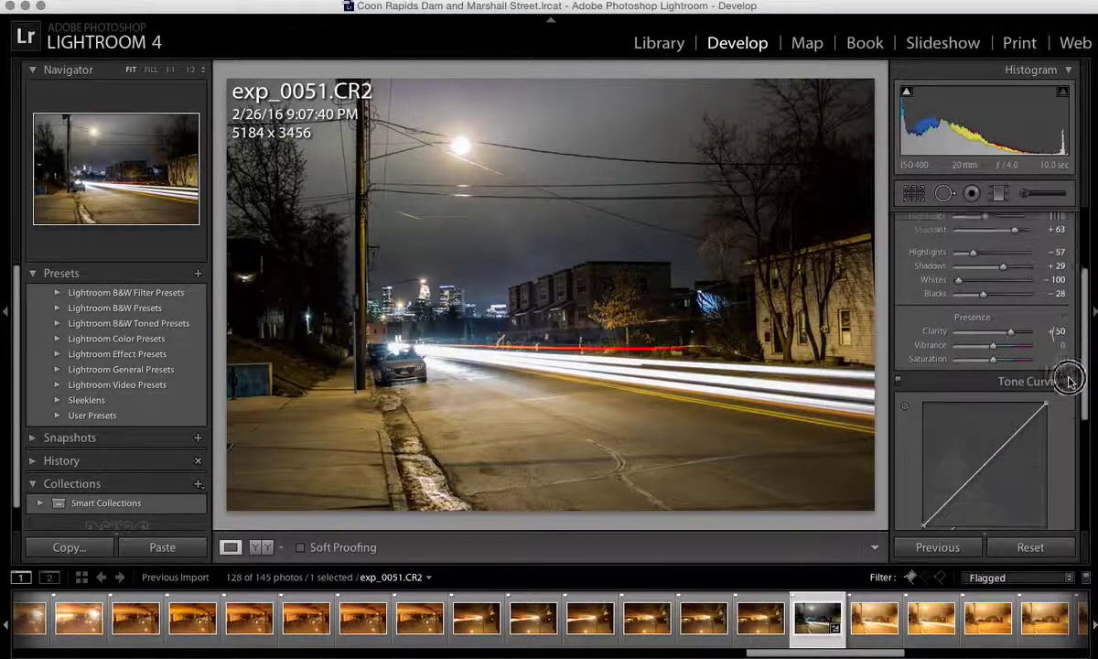
pyautogui.click(1021, 431)
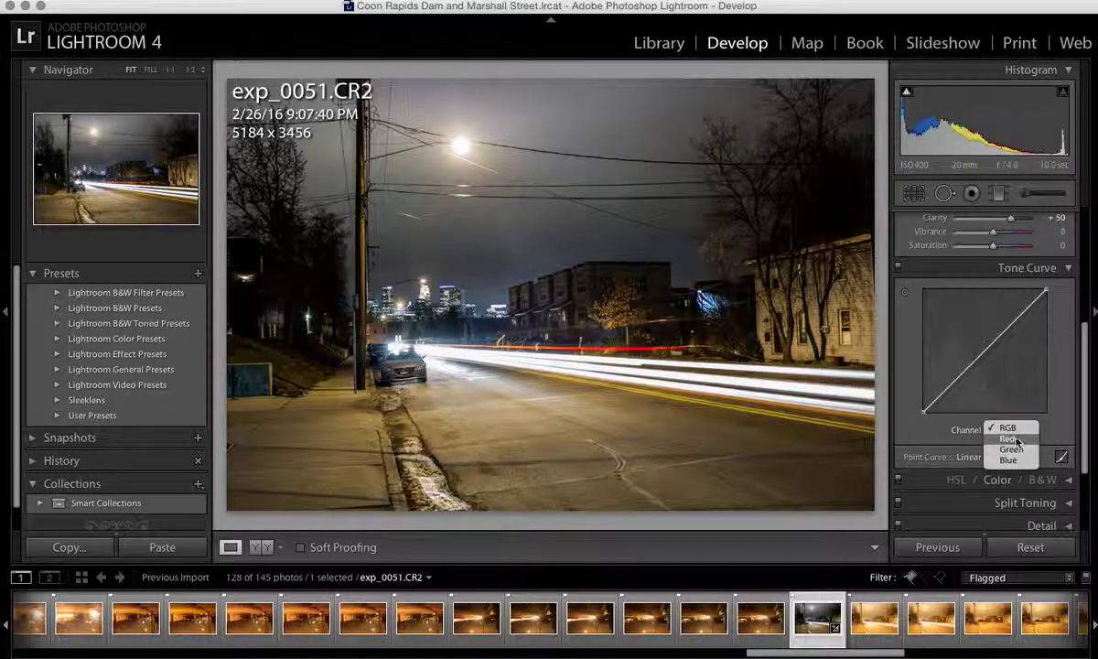
pyautogui.click(1018, 431)
pyautogui.click(996, 458)
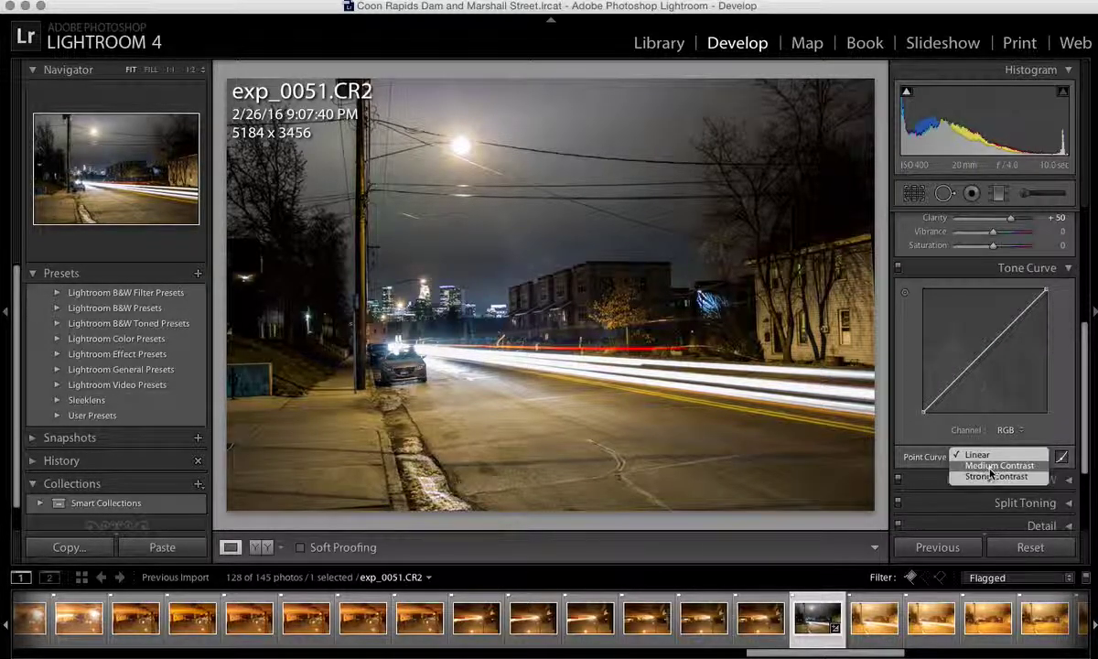
pyautogui.click(998, 466)
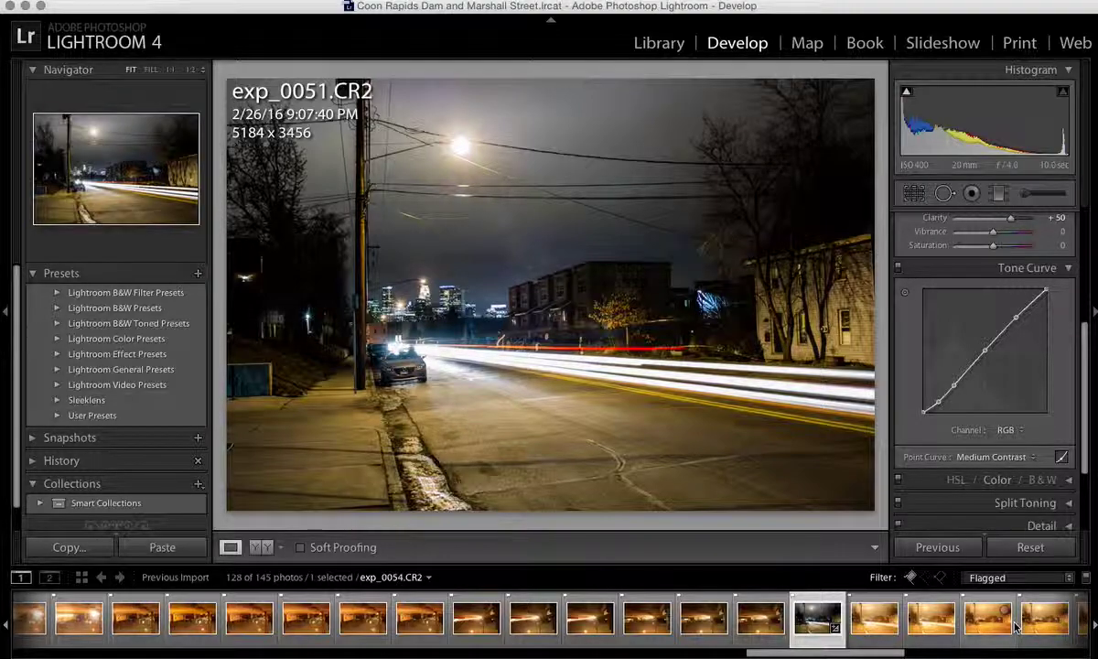
# - Synchronize exp_0051's white balance to all street shots through the last flagged photo, and check exp_0063, exp_0068, exp_0073 and exp_0076
pyautogui.hscroll(8, 1016, 627)
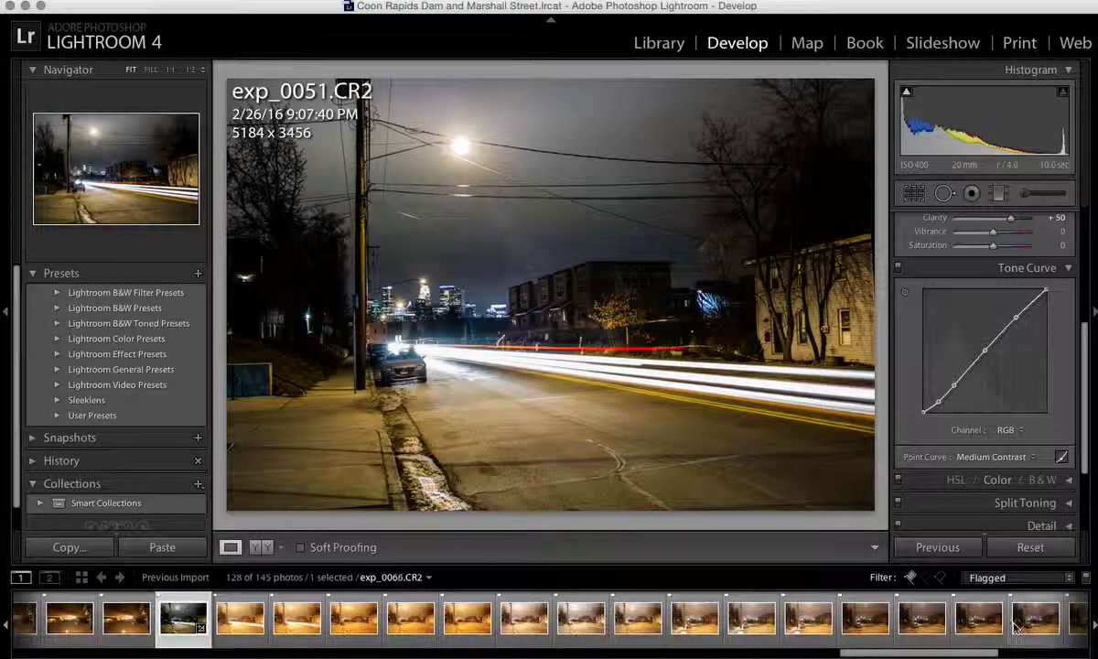
pyautogui.hscroll(8, 1015, 626)
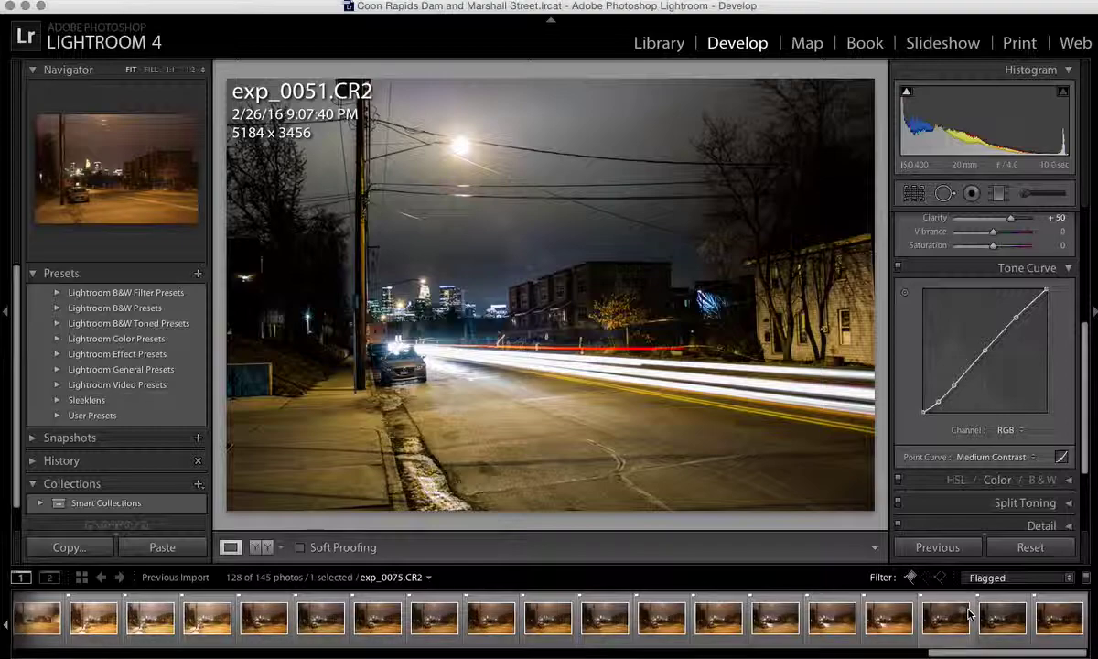
pyautogui.keyDown('shift'); pyautogui.click(1061, 622); pyautogui.keyUp('shift')
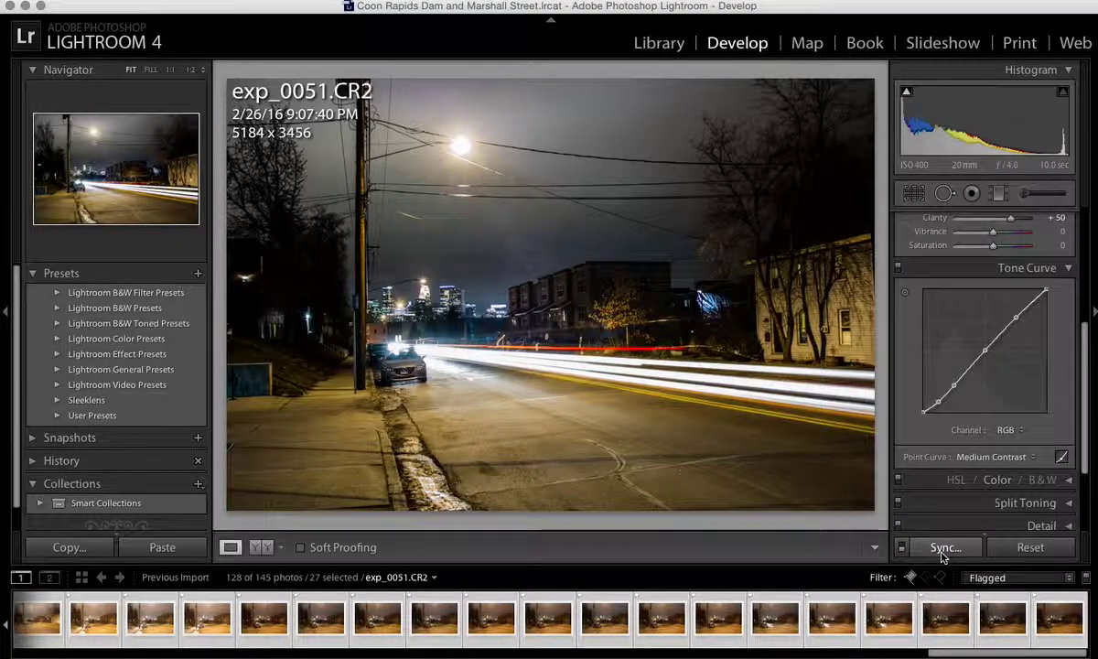
pyautogui.click(943, 549)
pyautogui.click(810, 286)
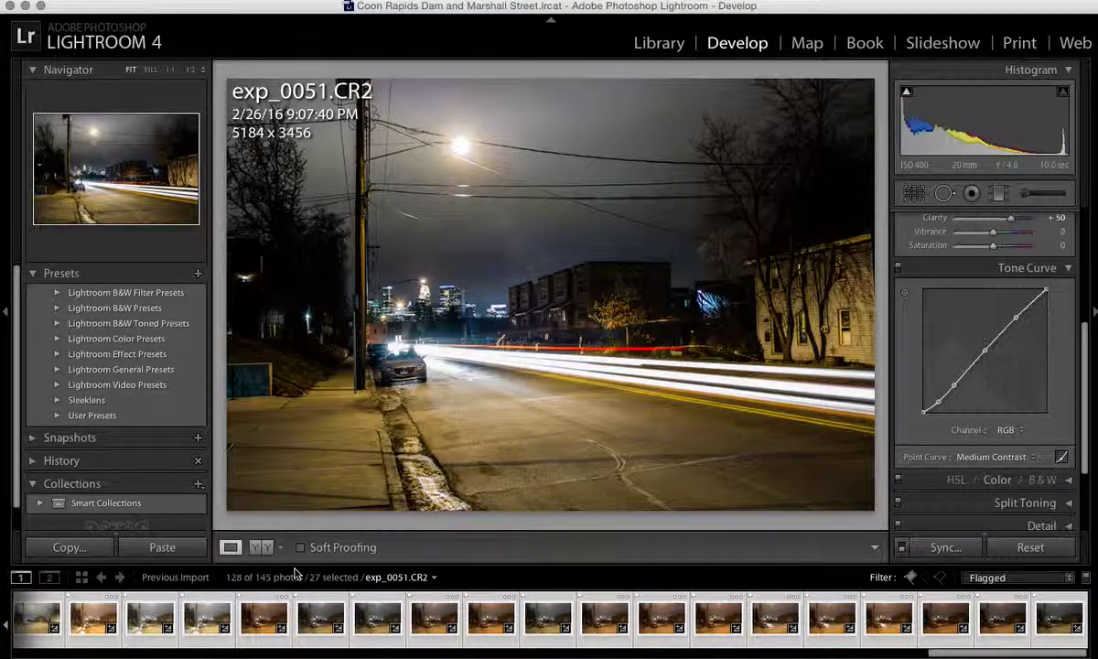
pyautogui.click(257, 615)
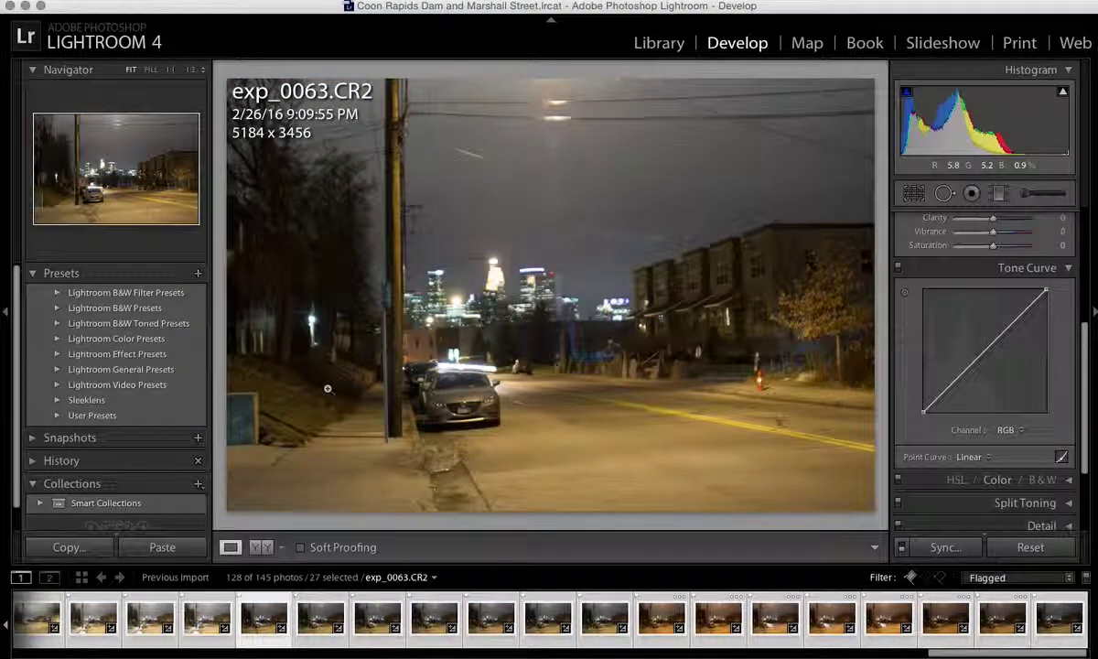
pyautogui.click(539, 611)
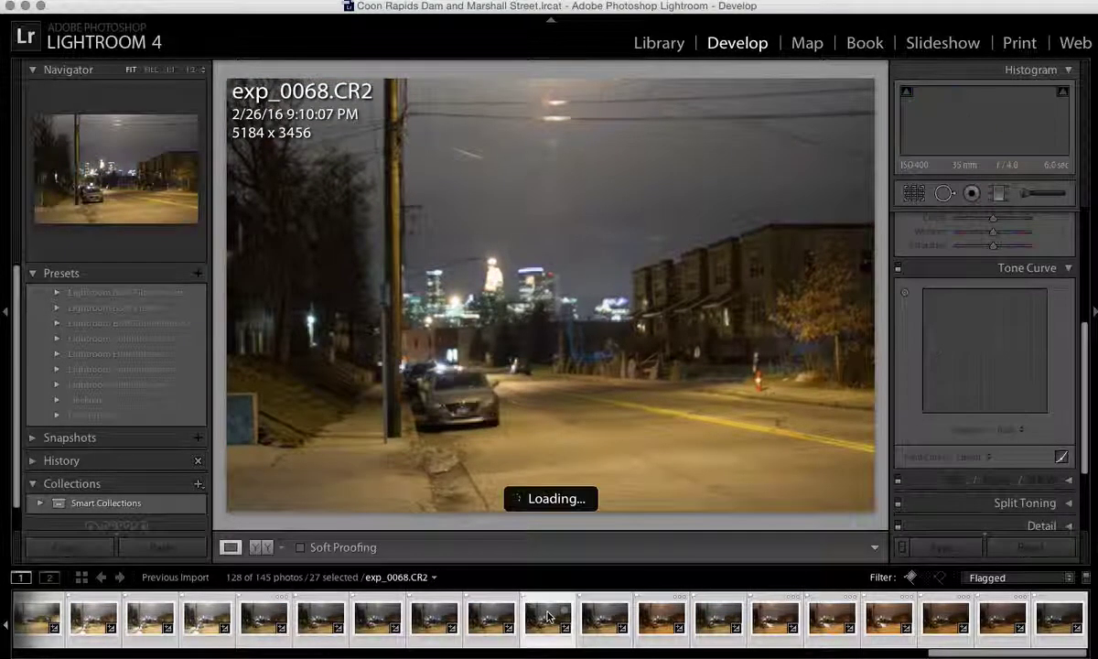
pyautogui.click(832, 622)
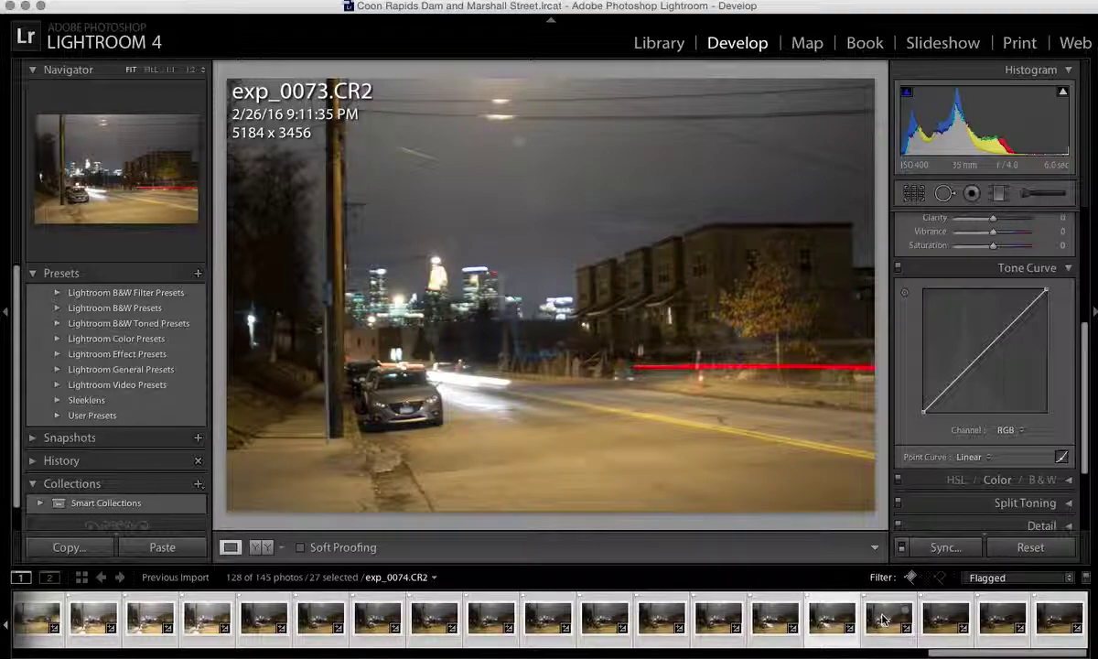
pyautogui.click(997, 624)
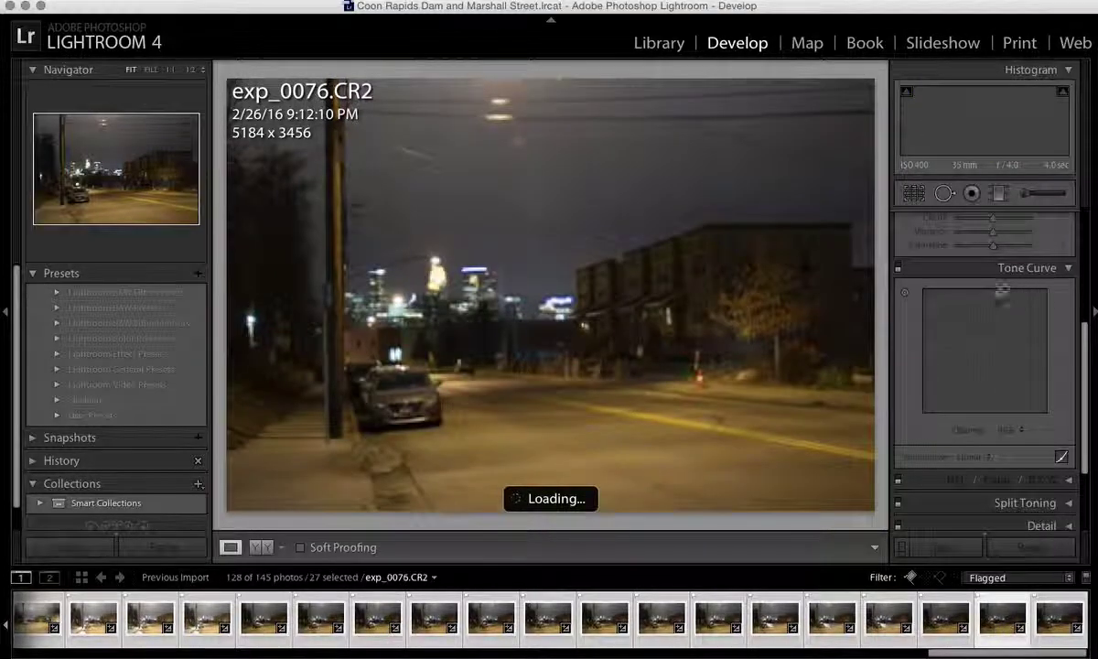